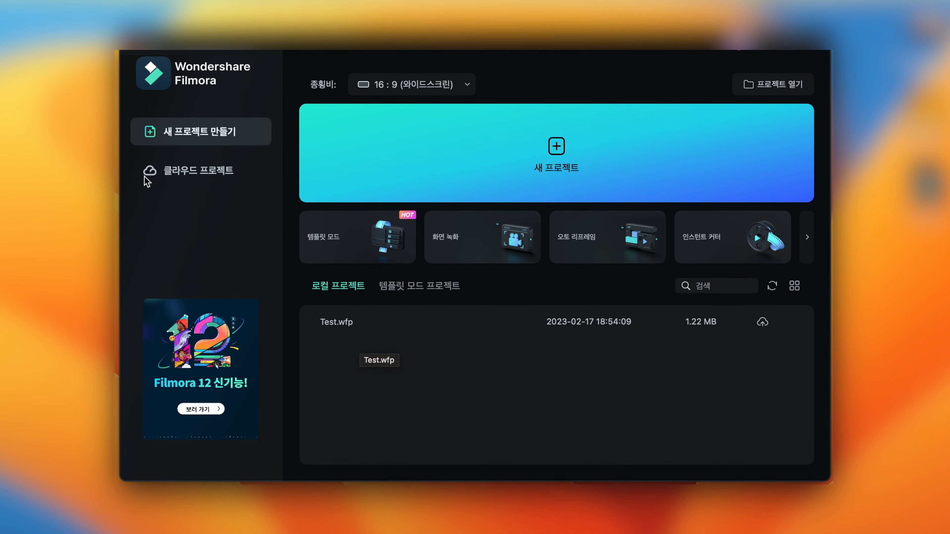
- Open the cloud projects page and go to the Wondershare Drive plans for expanding the cloud storage
click(205, 170)
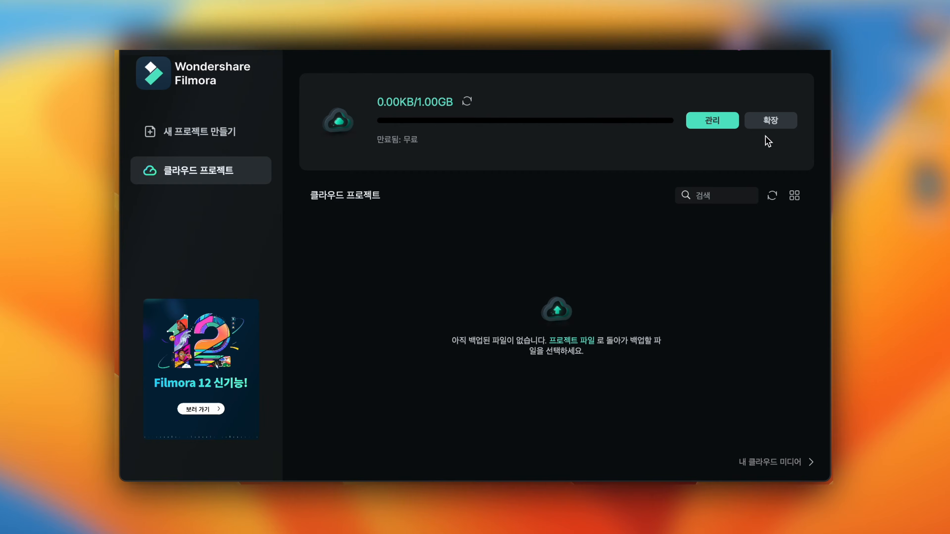
click(770, 122)
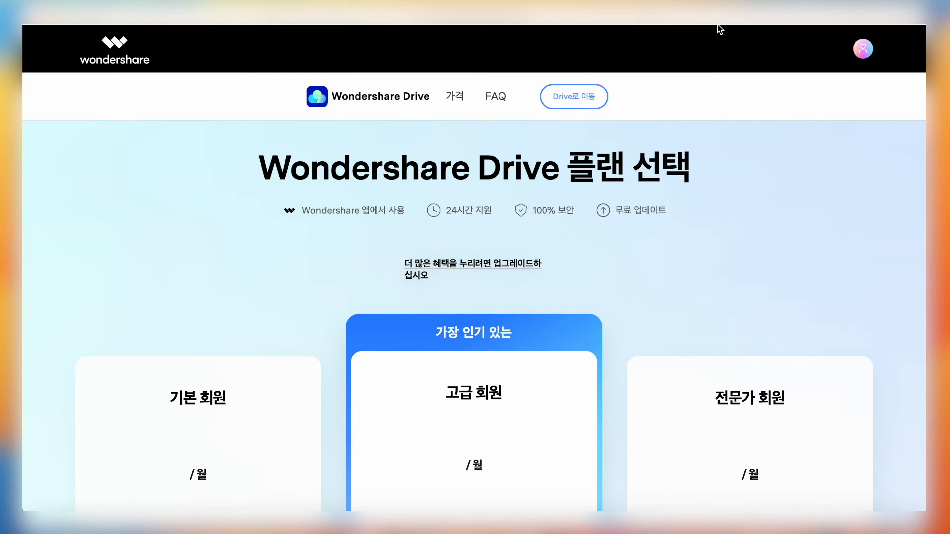
scroll(325, 246, down, 5)
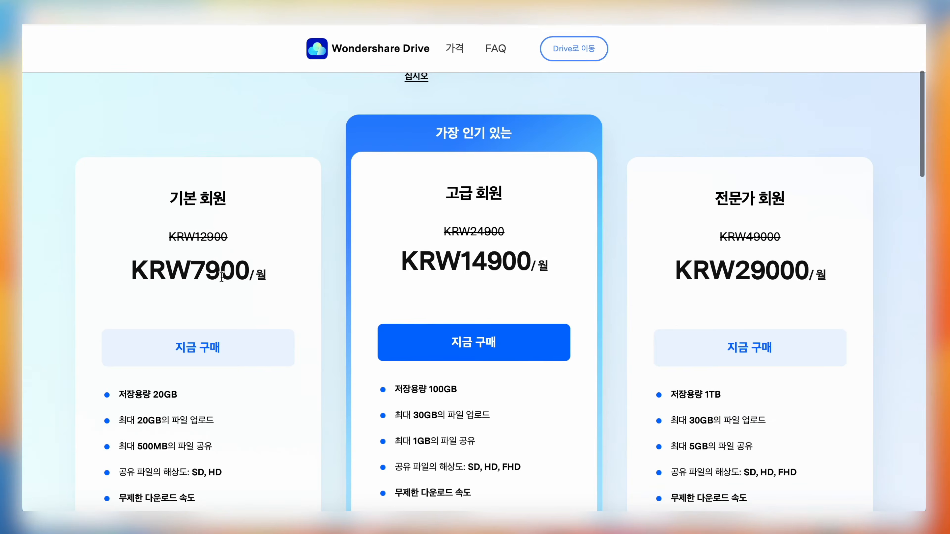
- Examine the monthly prices and storage capacities of the basic, advanced and professional Wondershare Drive plans
scroll(231, 271, up, 2)
drag(737, 318, 802, 318)
click(802, 318)
scroll(469, 311, down, 2)
drag(192, 242, 238, 243)
click(238, 242)
scroll(238, 242, down, 2)
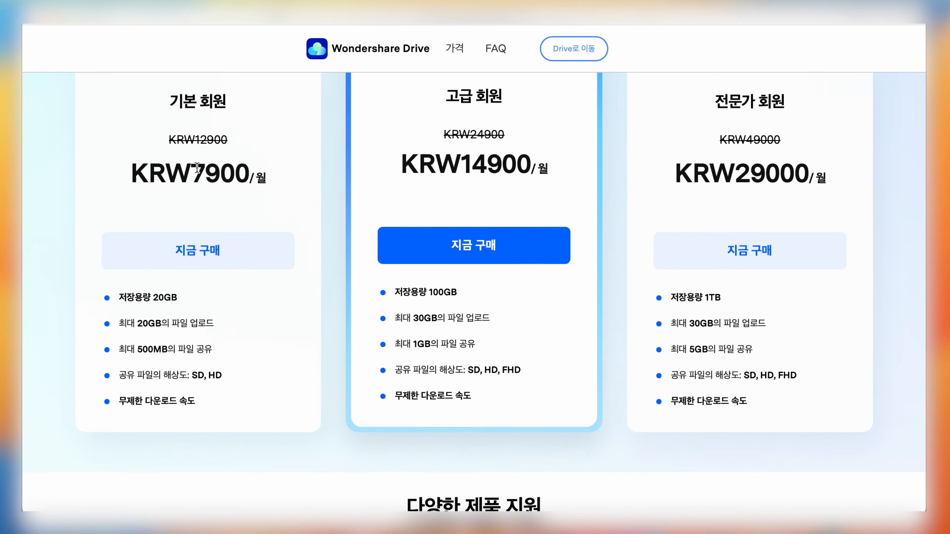
drag(119, 298, 197, 297)
click(180, 303)
scroll(476, 235, up, 1)
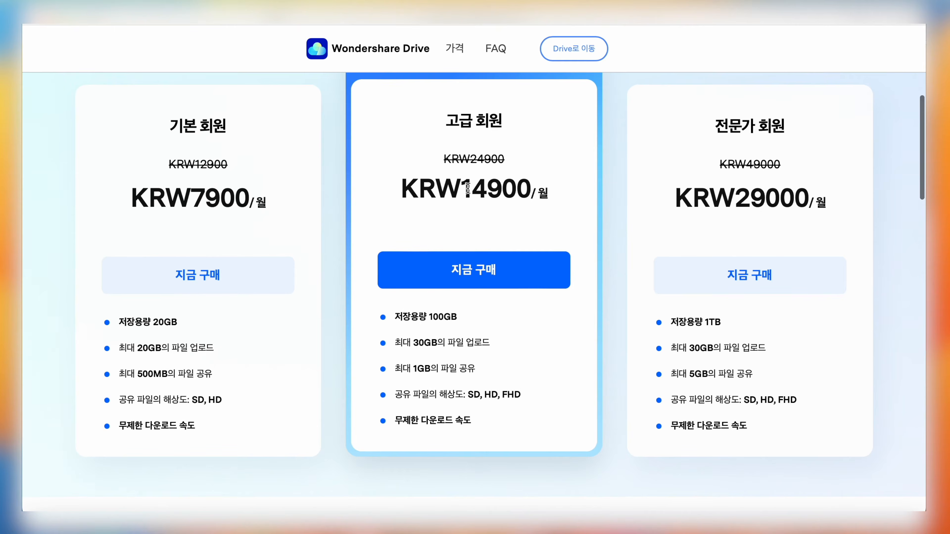
drag(473, 189, 535, 190)
click(519, 192)
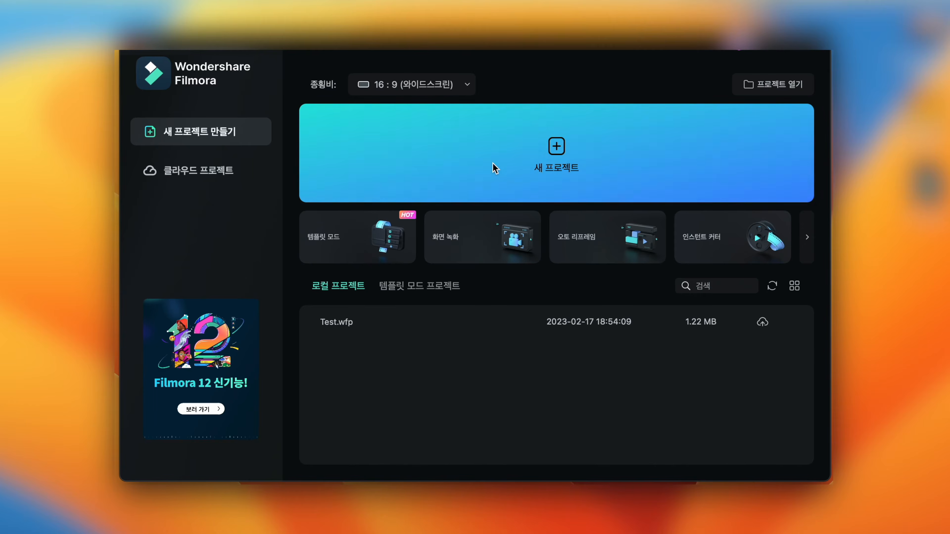
- Create a new 16:9 project in Filmora and add a project media folder named "1. Main Cam"
click(537, 160)
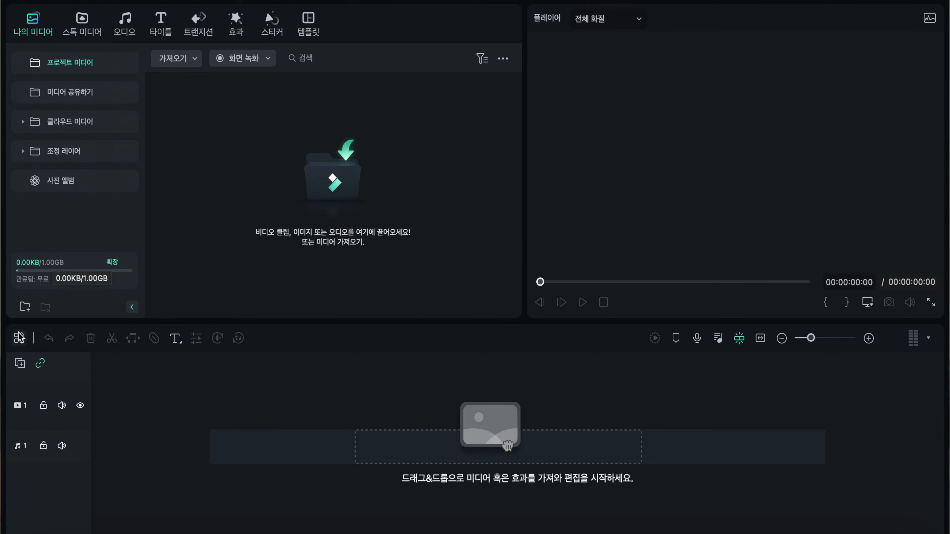
click(25, 307)
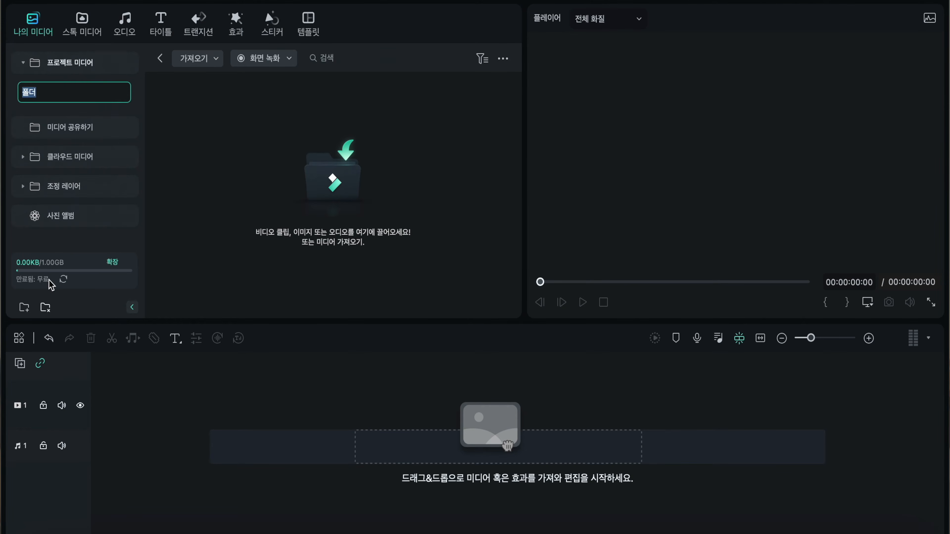
text(1. Main Cam)
key(Return)
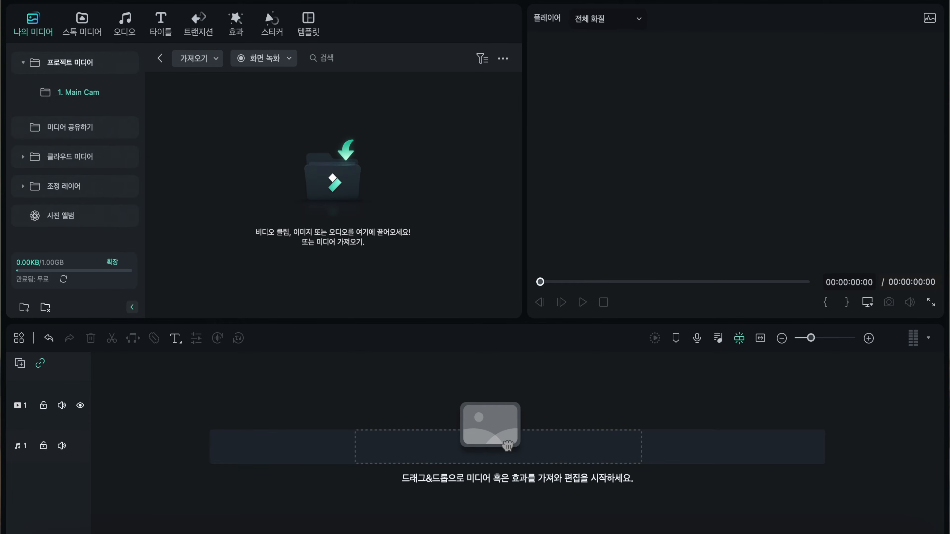
- Add two more project media folders named "2. Sub-Cam" and "3. BGM"
click(25, 307)
text(2. Sub-Cam)
key(Return)
click(25, 307)
text(3. BGM)
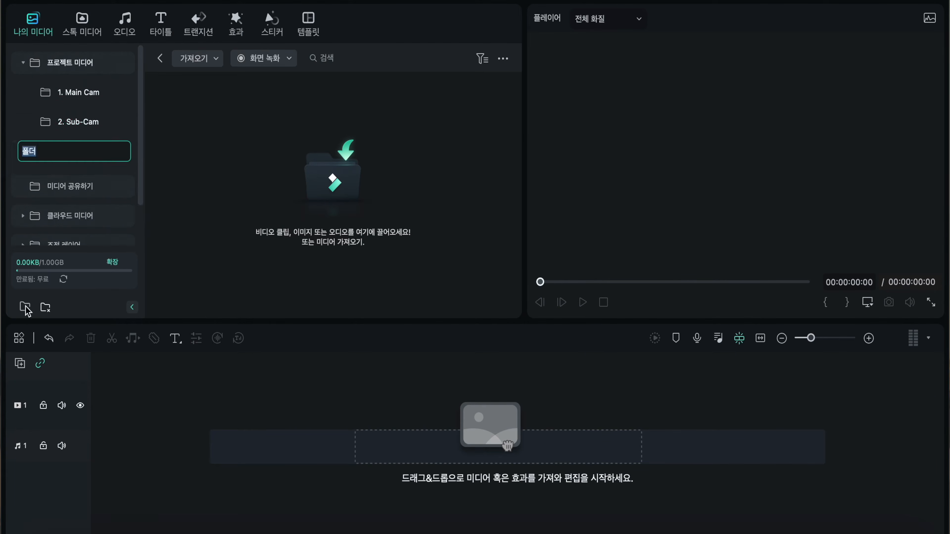
key(Return)
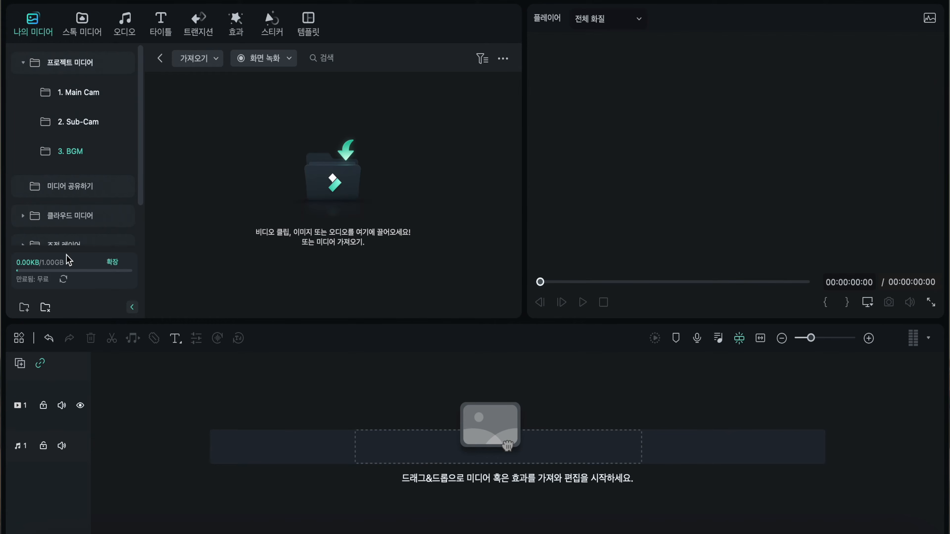
- Select the 2. Sub-Cam folder and open the cloud media library to view its upload area
click(78, 122)
scroll(62, 152, down, 1)
scroll(60, 160, down, 1)
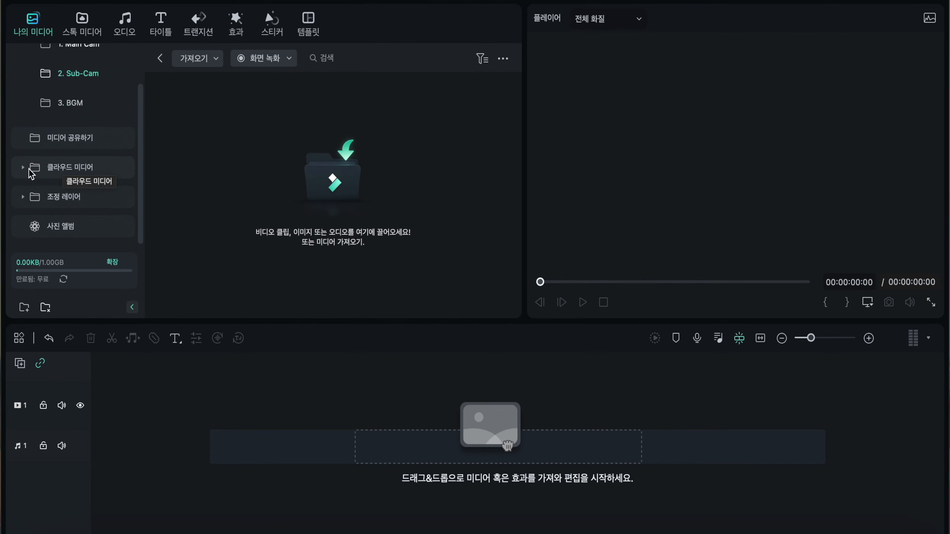
click(52, 168)
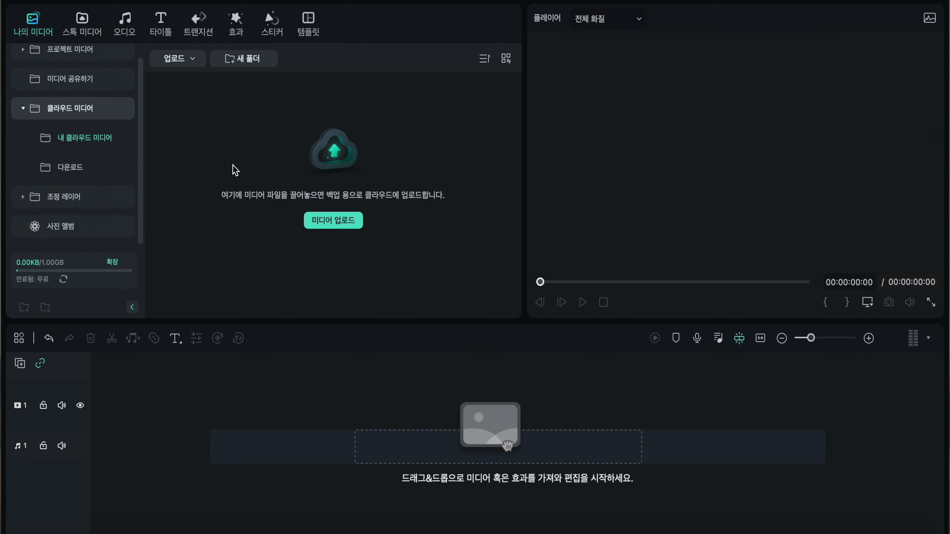
- Import Main_Cam.mp4 into the 1. Main Cam folder of the project media
click(57, 51)
click(81, 93)
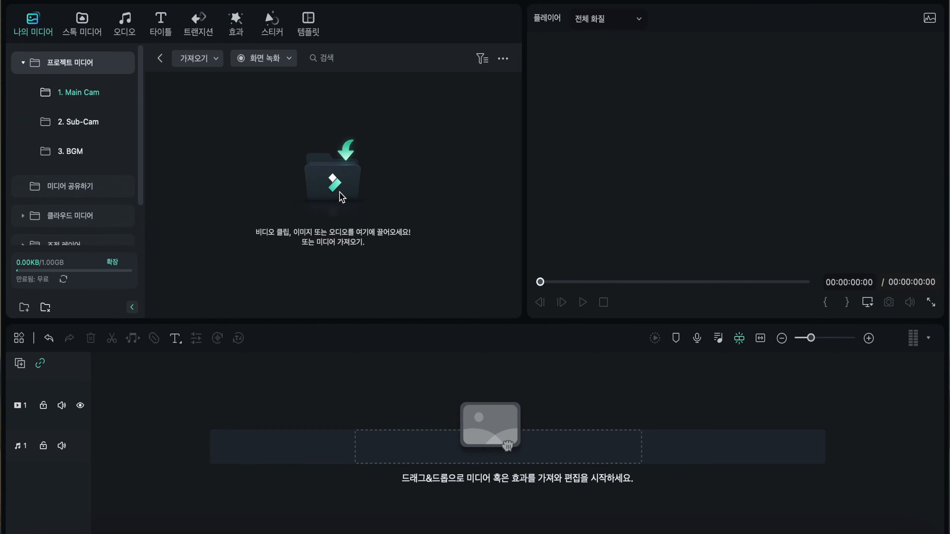
click(324, 187)
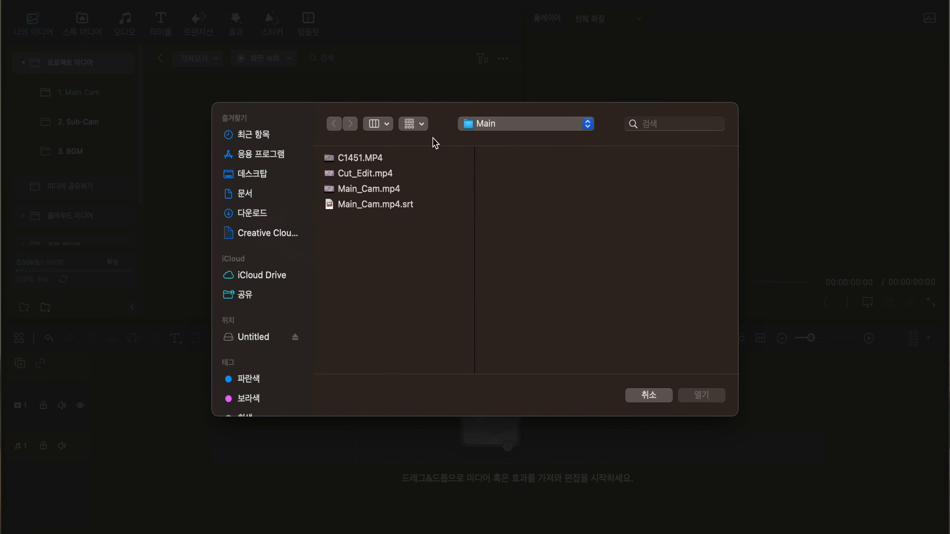
double_click(368, 189)
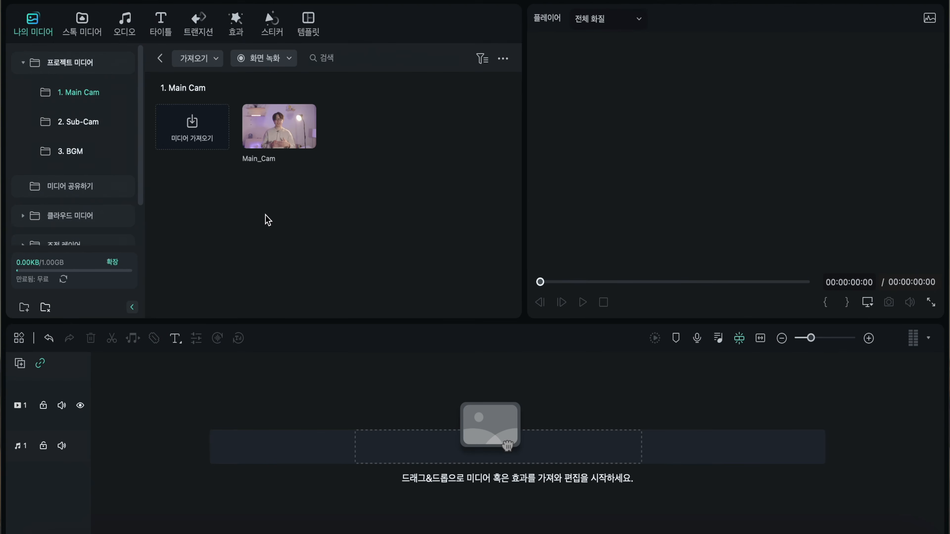
- Import ES_A Grace Sufficient - JOYSPRING.mp3 from the Epidemic folder in 04. Music Saurces into the 3. BGM folder
click(70, 151)
click(332, 179)
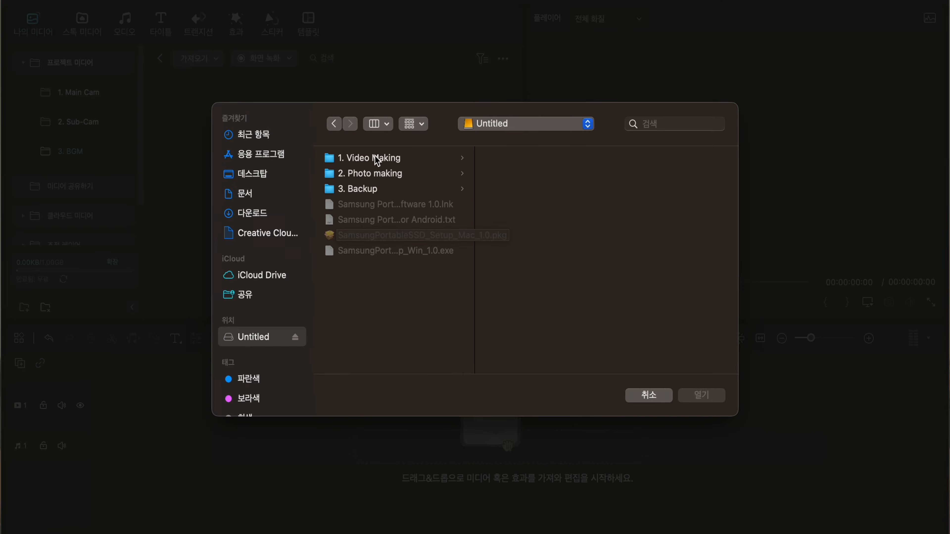
click(375, 159)
click(541, 221)
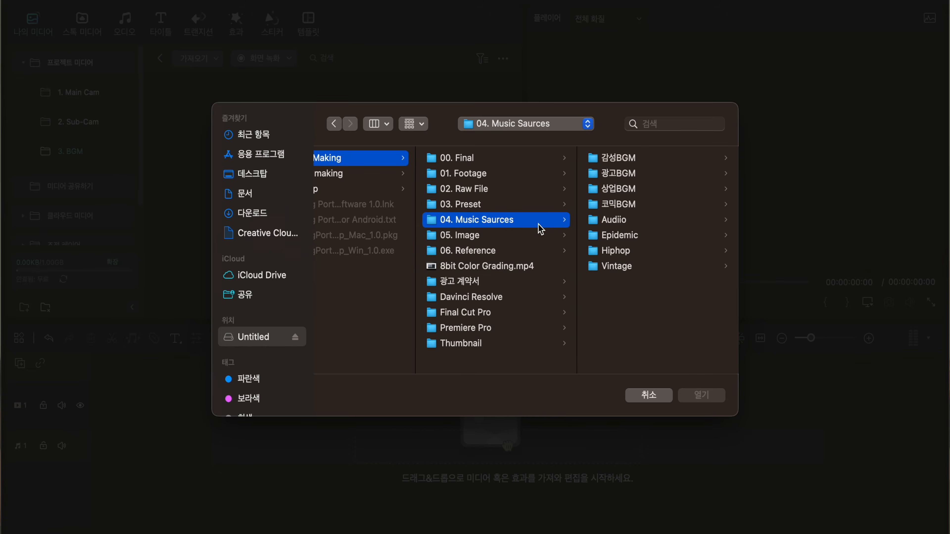
click(649, 161)
click(494, 237)
click(620, 189)
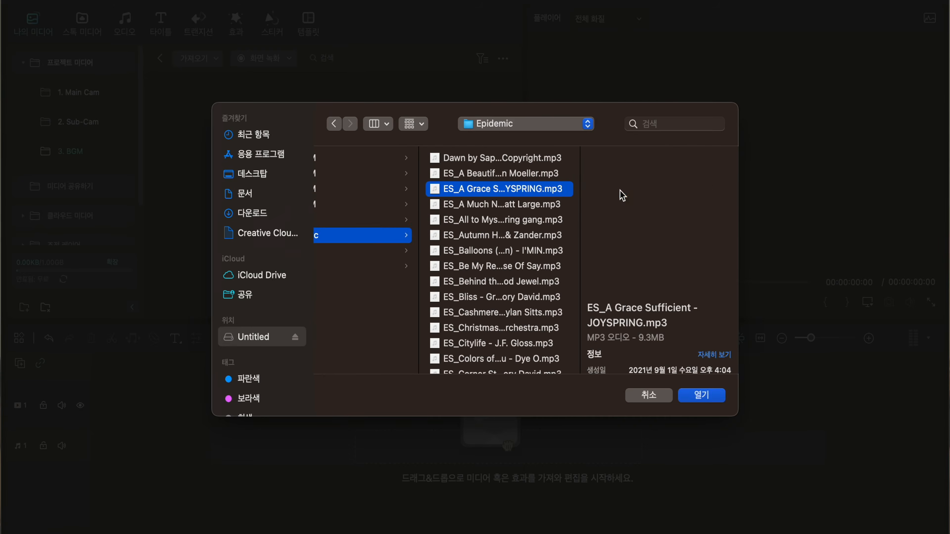
key(super+a)
click(697, 395)
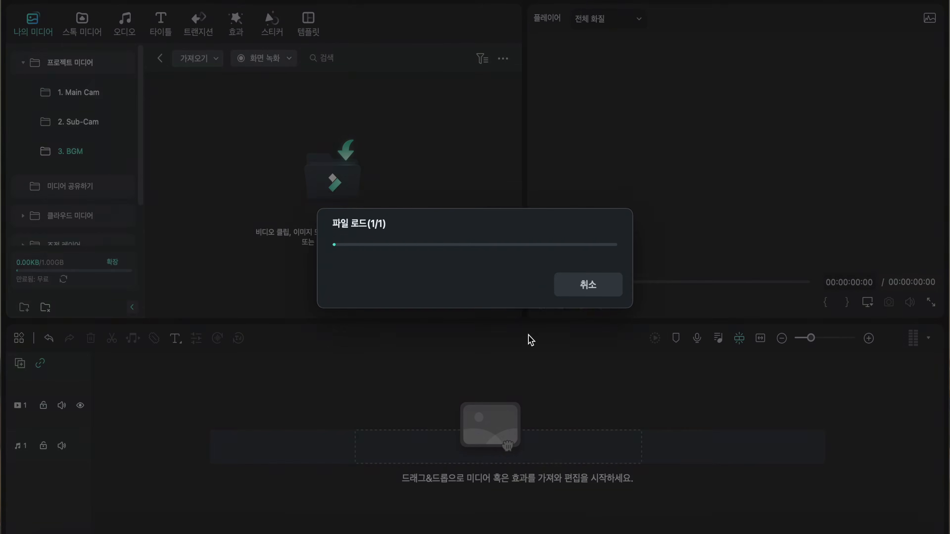
- Open the 1. Main Cam folder and play the start of the Main_Cam clip in the preview
click(73, 93)
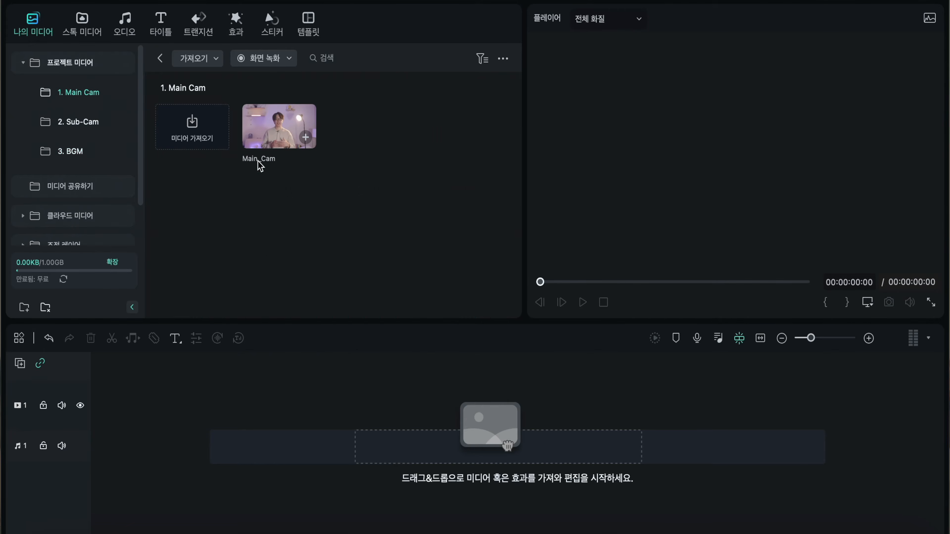
click(275, 130)
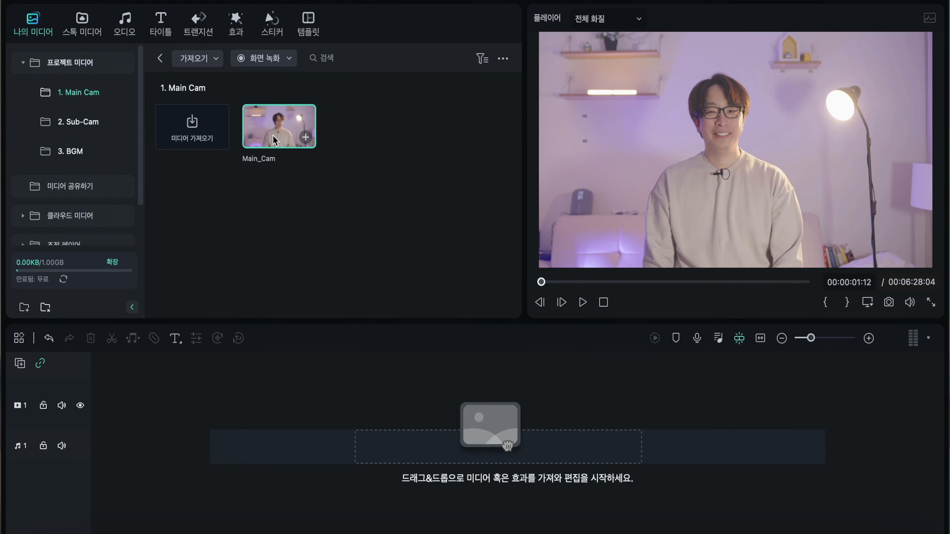
key(space)
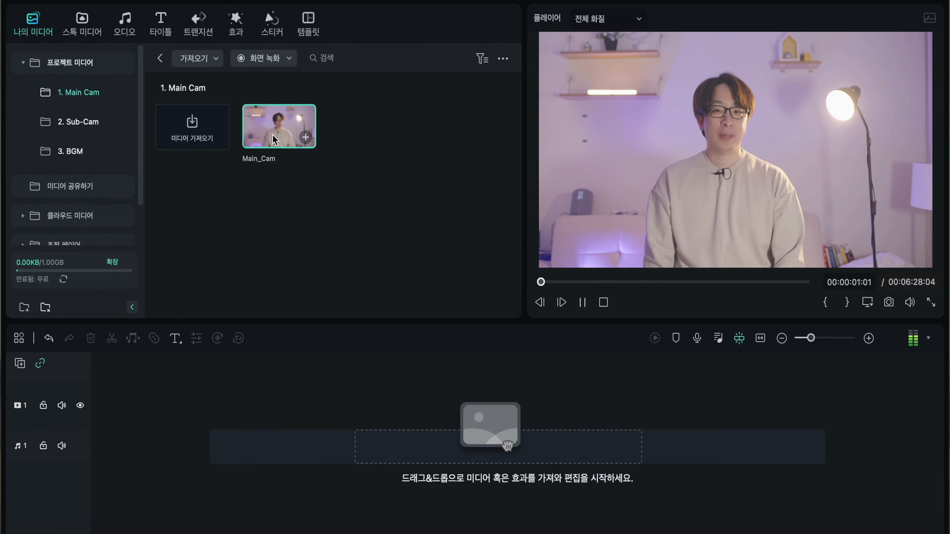
key(space)
- Mark the part of the Main_Cam source clip from its start to 00:00:39:13 in the preview
click(580, 283)
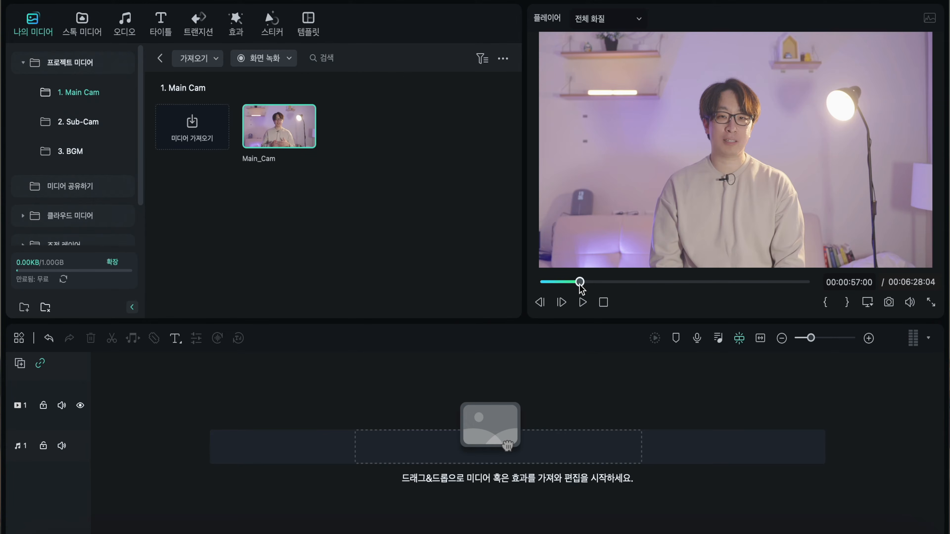
click(648, 282)
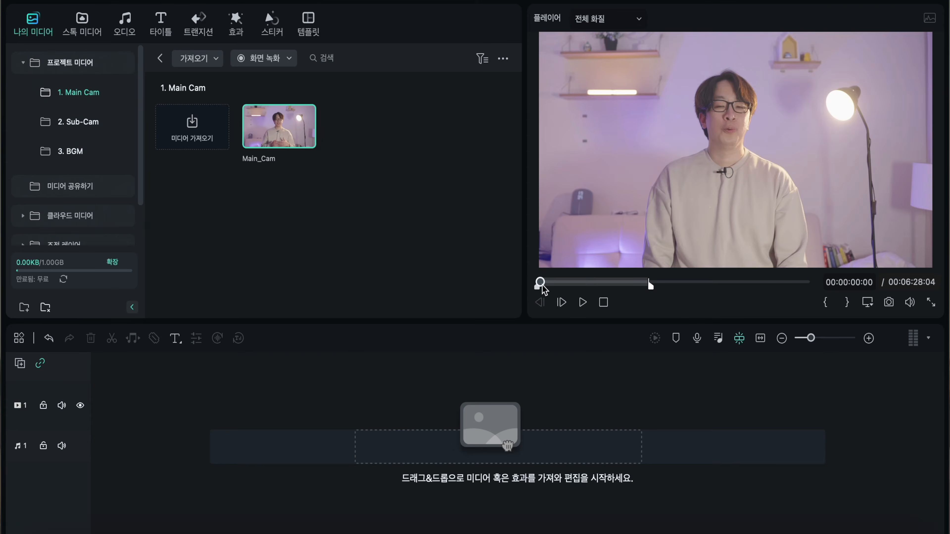
drag(541, 285, 568, 284)
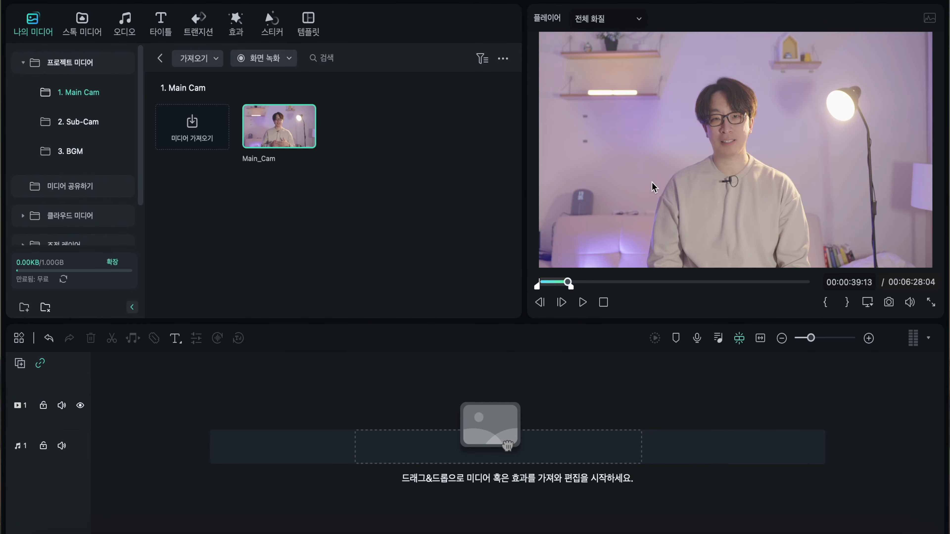
- Place the marked Main_Cam range on video track 1 at about 9 seconds, choosing the 3840X2160 23.98fps option
drag(279, 126, 237, 447)
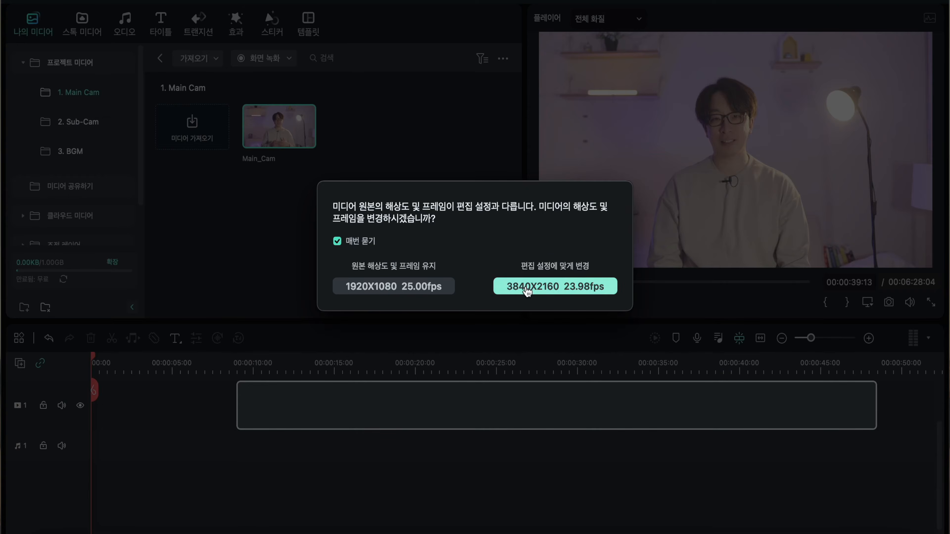
click(528, 291)
- Move the Main_Cam clip on video track 1 so that it starts at about 15 seconds
click(202, 398)
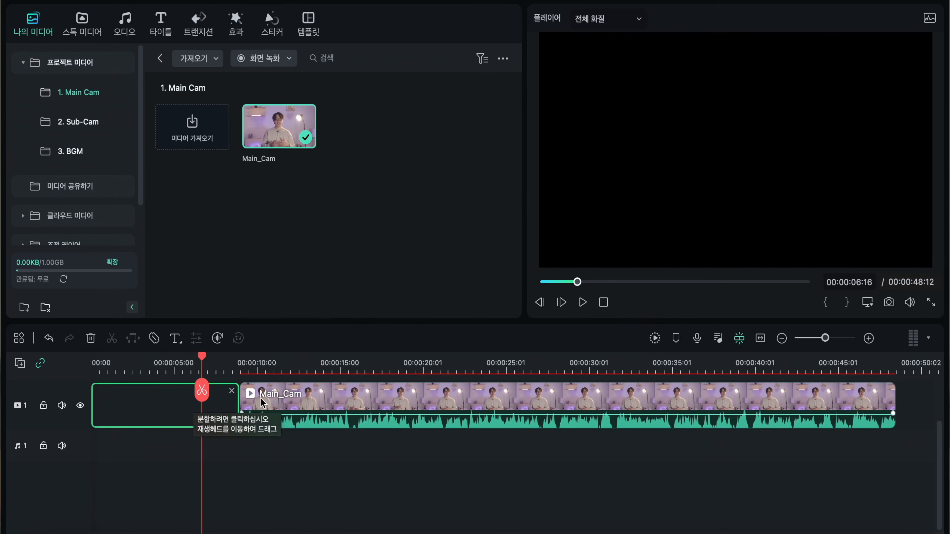
click(285, 400)
click(357, 357)
drag(394, 401, 494, 391)
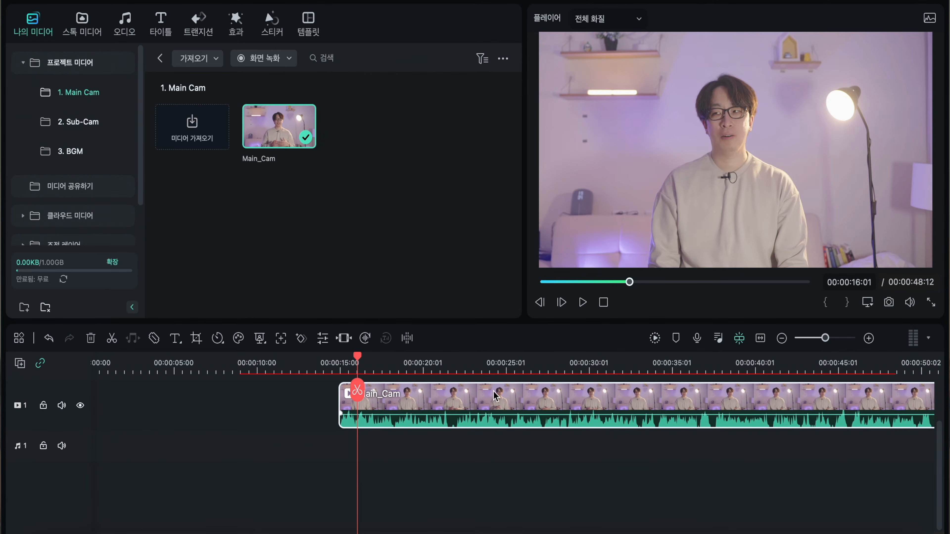
- Select the empty gap before the Main_Cam clip on video track 1 and remove it
click(247, 407)
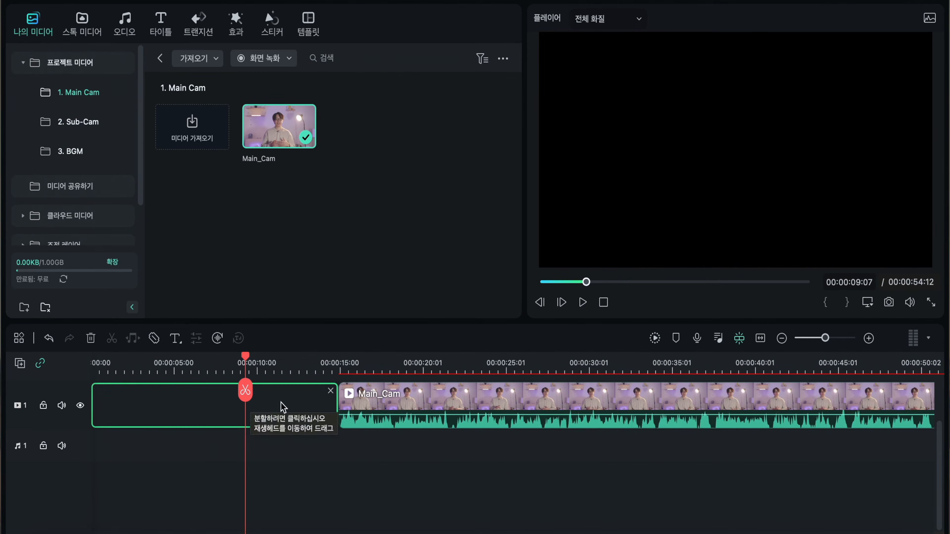
click(287, 404)
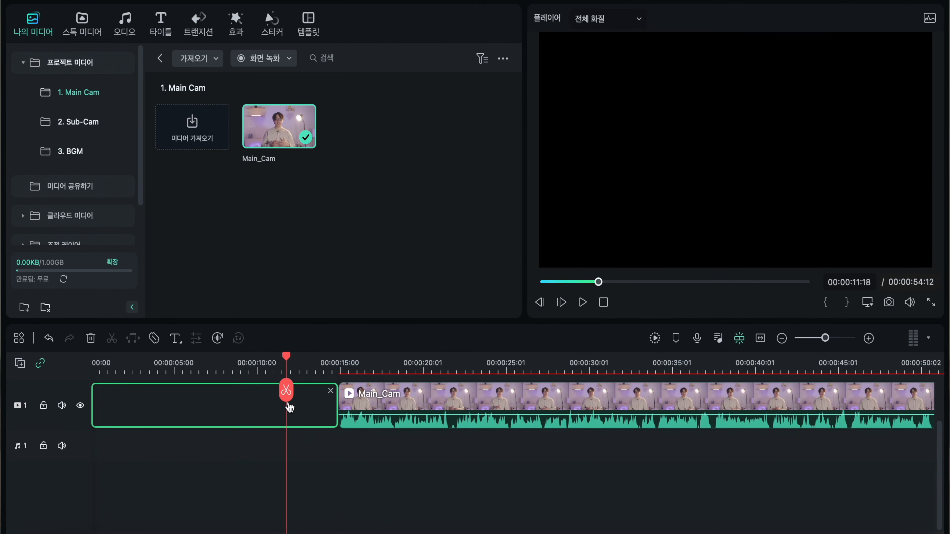
click(331, 392)
- Move the Main_Cam clip to start at about 17 seconds, and delete the empty gap in front of it
drag(296, 398, 625, 407)
click(295, 412)
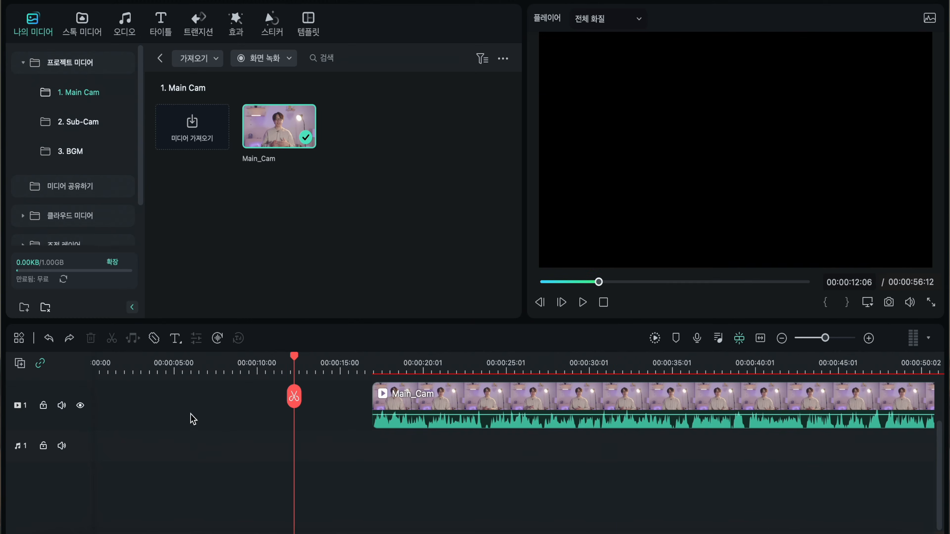
click(197, 413)
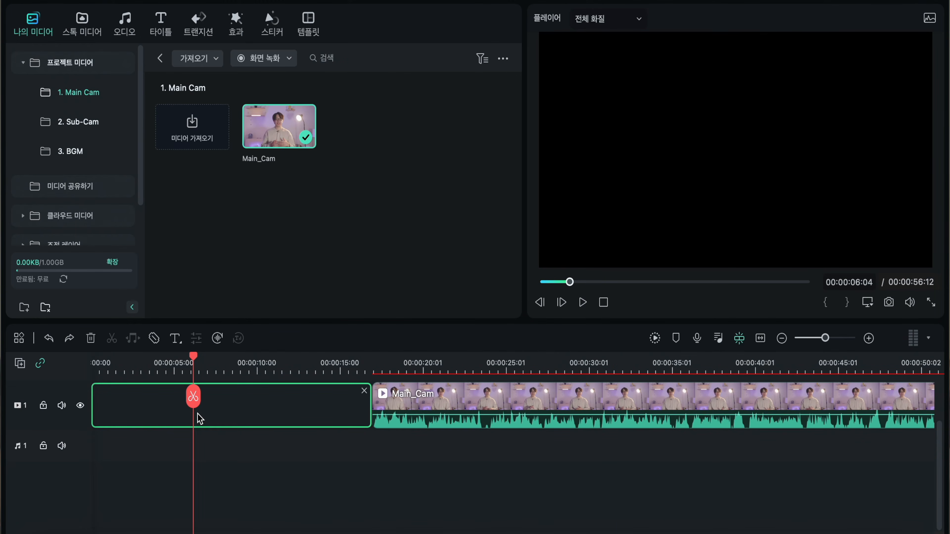
key(Delete)
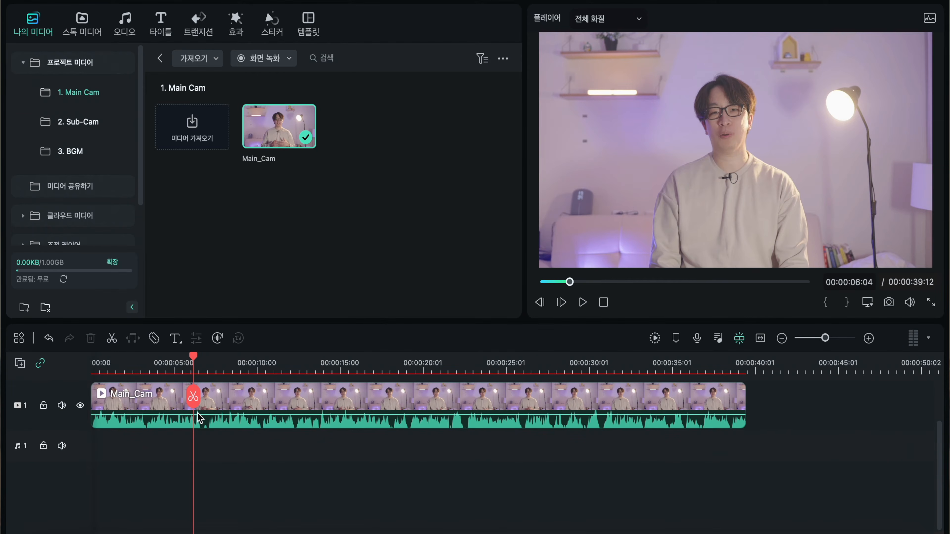
- Move the playhead along the Main_Cam clip to 00:00:08:22
click(197, 412)
drag(189, 399, 239, 400)
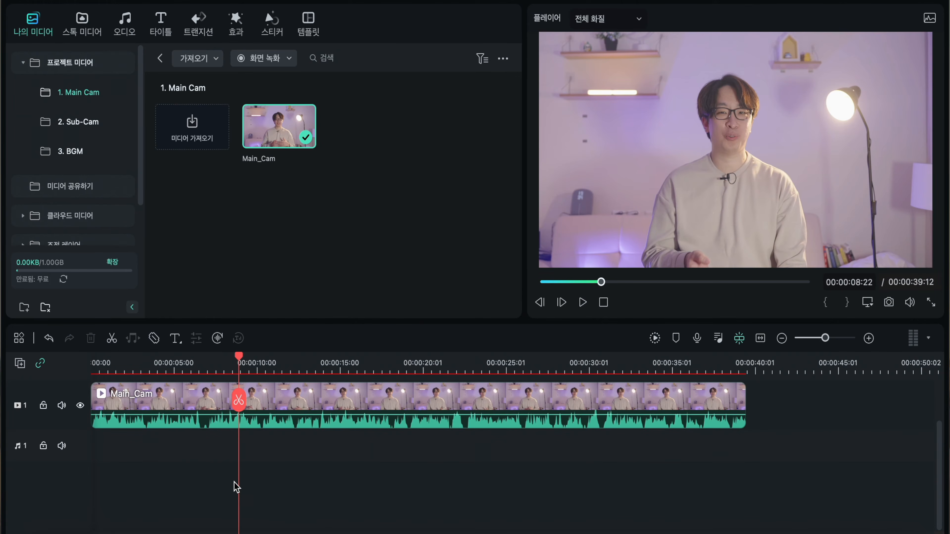
- Play the Main_Cam clip from its beginning, split it at 00:00:06:20, and undo the split
drag(238, 402, 92, 405)
key(space)
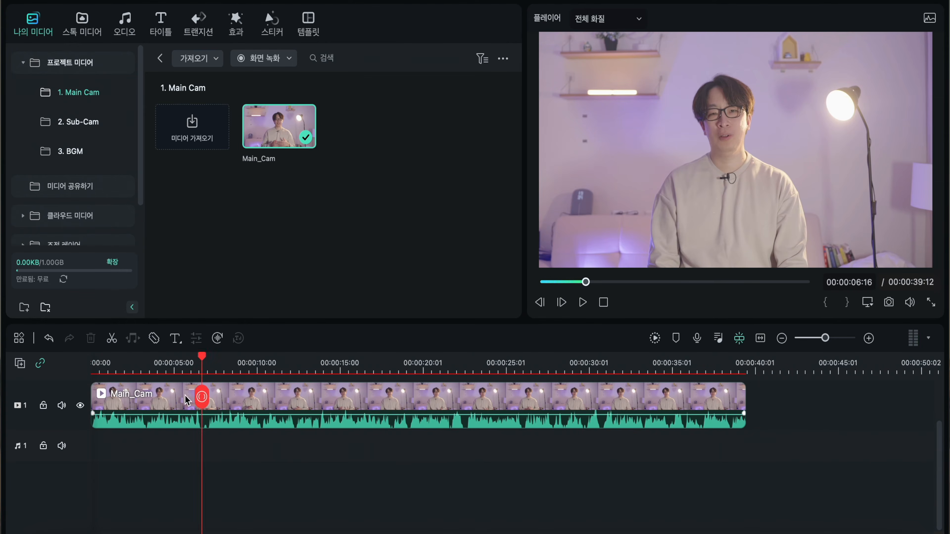
click(116, 404)
click(205, 451)
click(204, 397)
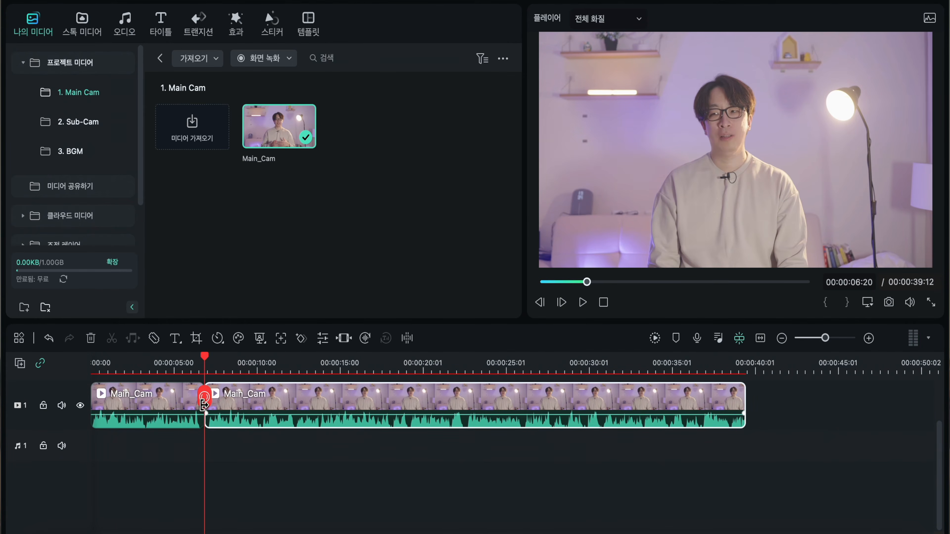
key(super+z)
- Split the Main_Cam clip at 00:00:03:14, about 11 seconds, 00:00:15:18, 00:00:19:18 and about 21 seconds
click(275, 402)
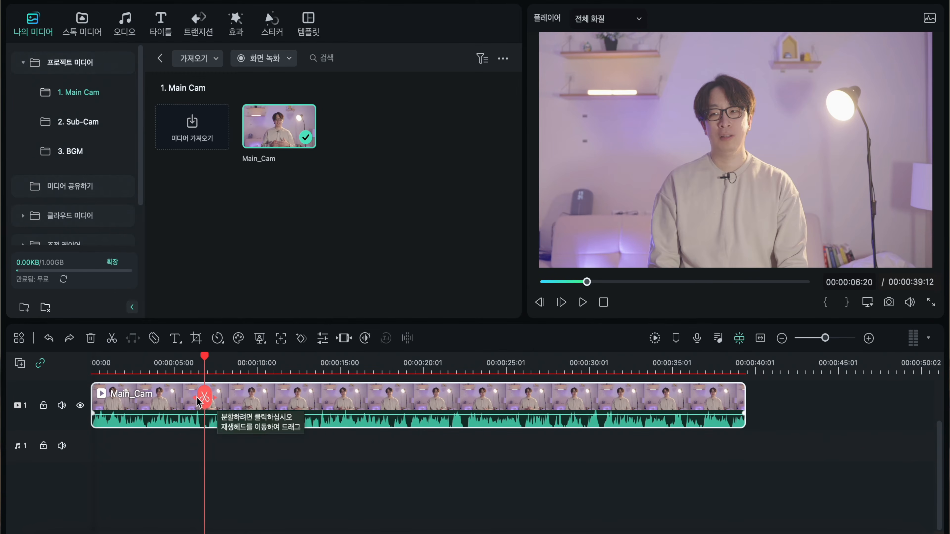
mouse_move(202, 401)
mouse_down()
mouse_move(141, 405)
mouse_move(150, 406)
mouse_up()
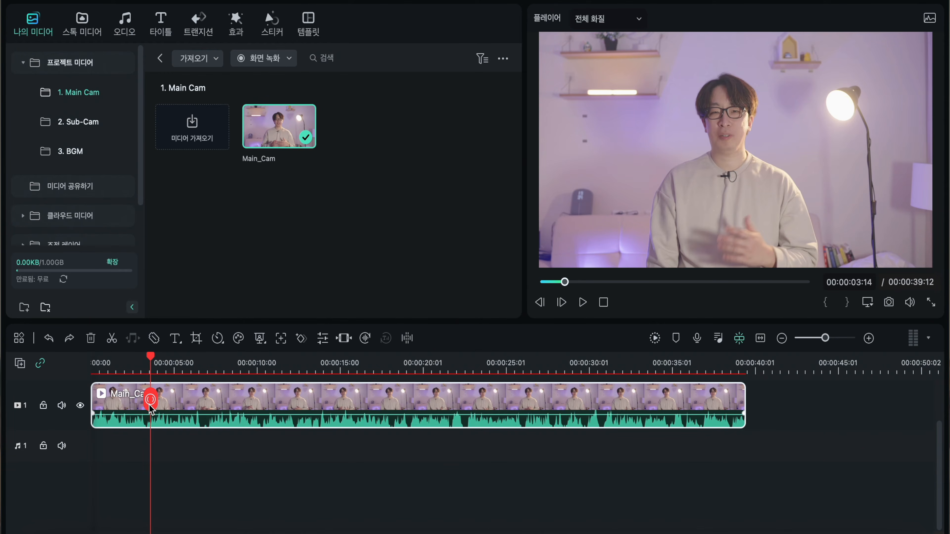
click(150, 400)
drag(151, 399, 351, 399)
click(273, 399)
click(351, 398)
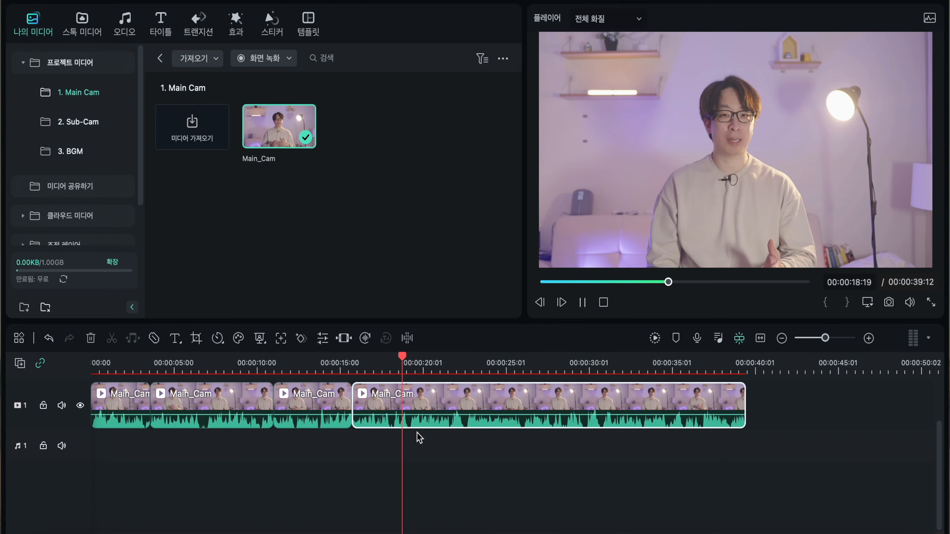
key(ctrl+b)
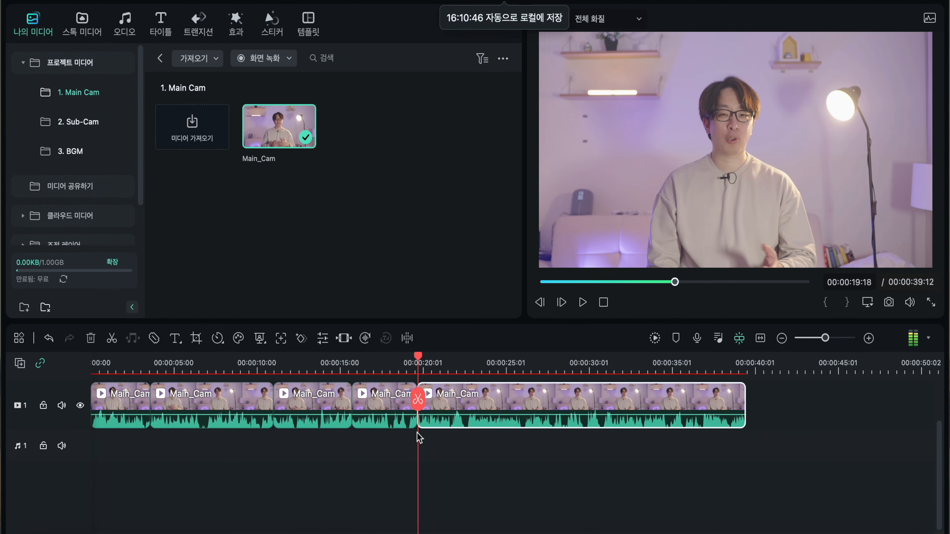
key(ctrl+b)
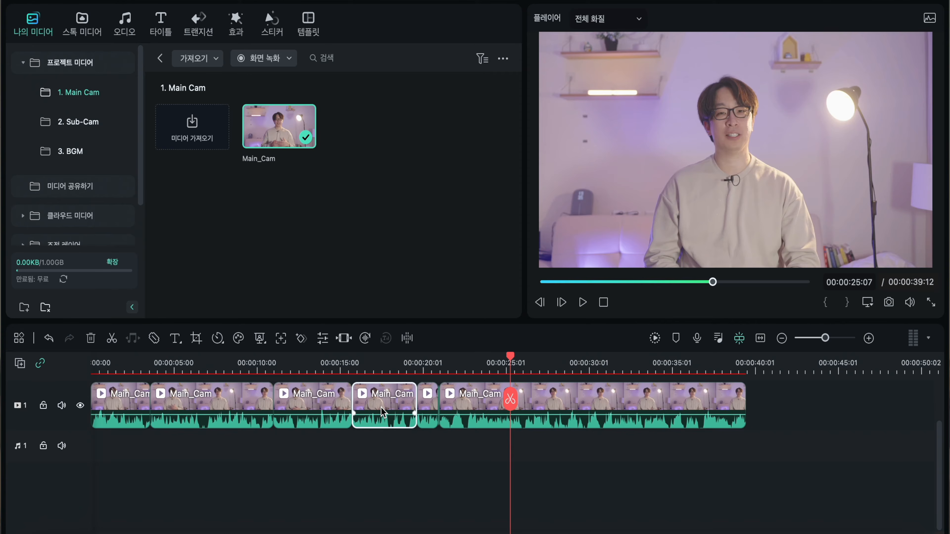
- Delete the Main_Cam piece between 00:00:15:18 and 00:00:19:18, and undo the deletion
key(Delete)
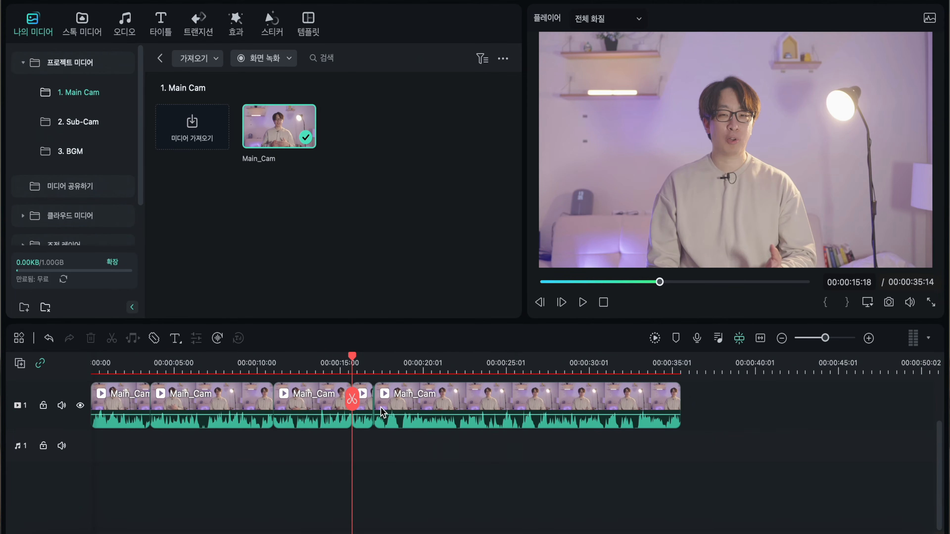
click(385, 427)
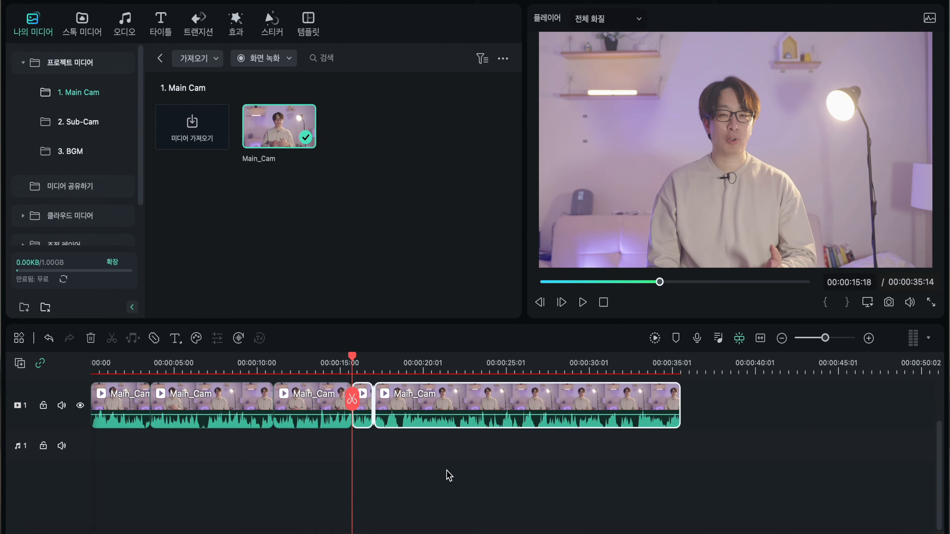
key(ctrl+z)
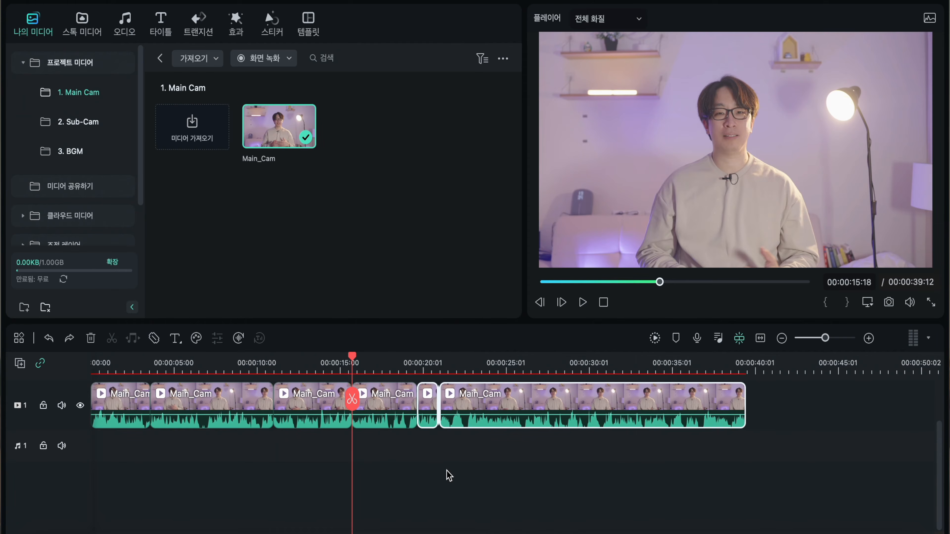
- Undo all the splits made in the Main_Cam clip on video track 1
click(387, 413)
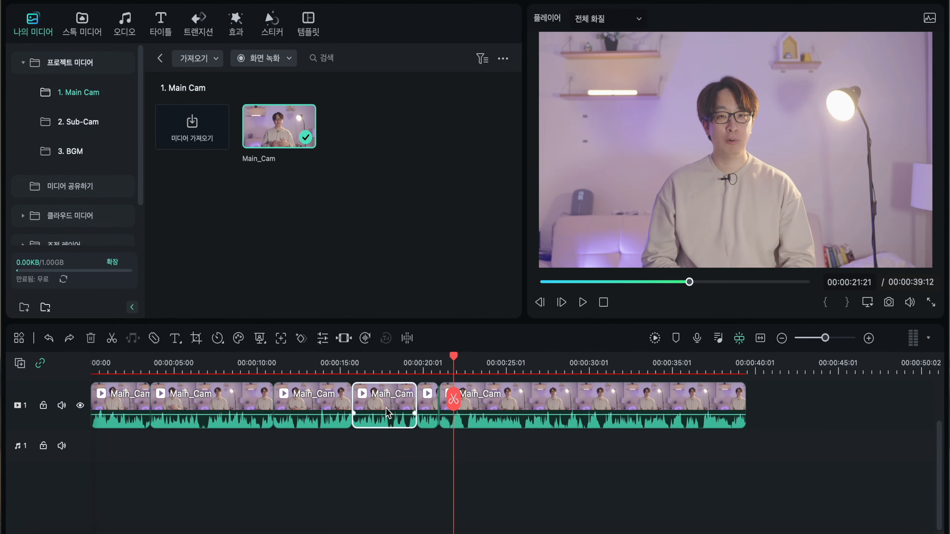
click(390, 452)
click(132, 407)
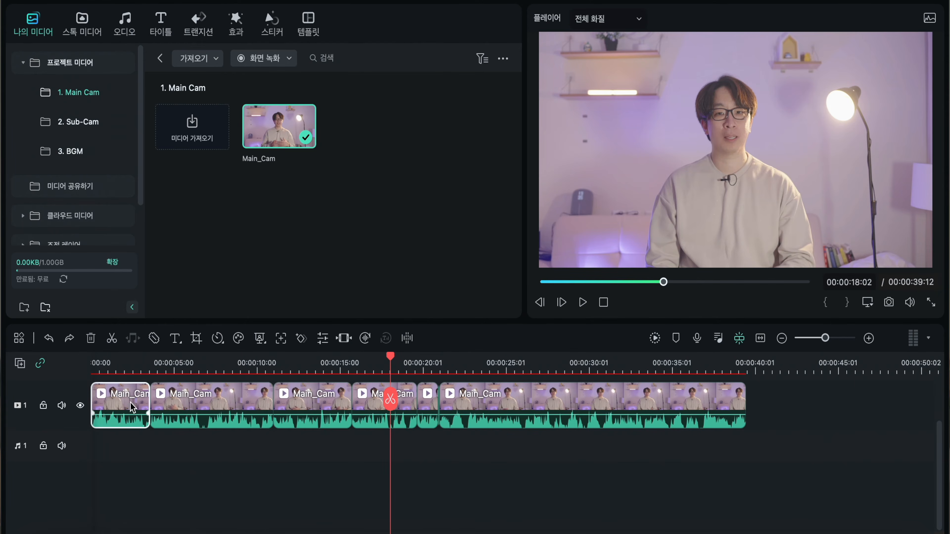
click(220, 442)
key(ctrl+z)
key(ctrl+z)
key(ctrl+z)
key(ctrl+z)
key(ctrl+z)
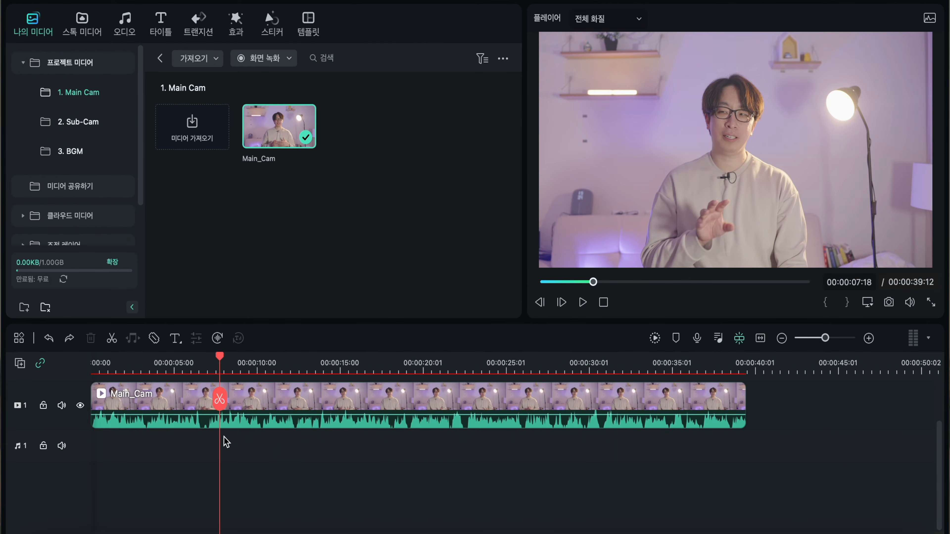
- Split the Main_Cam clip at 00:00:18:03, and undo the split
click(225, 402)
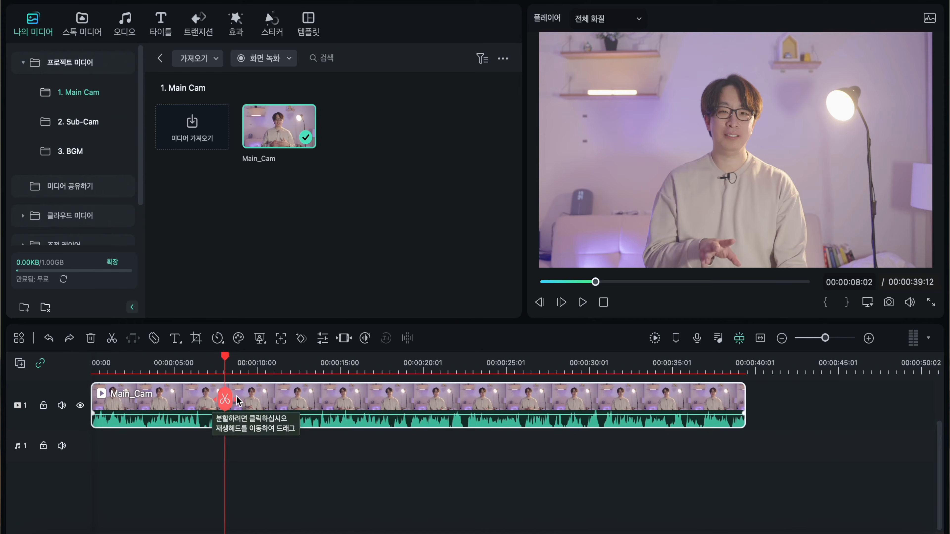
click(225, 402)
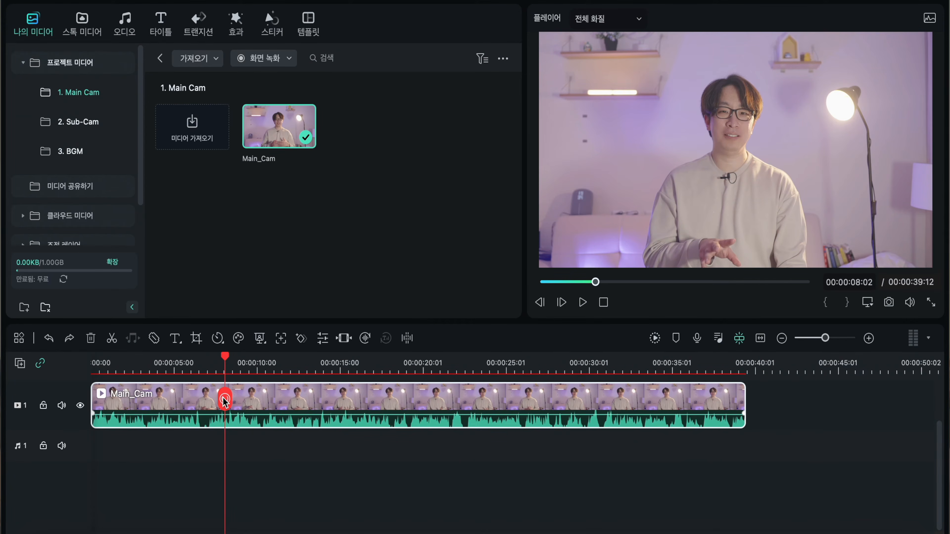
mouse_move(224, 402)
mouse_down()
mouse_move(416, 403)
mouse_move(235, 403)
mouse_move(392, 412)
mouse_up()
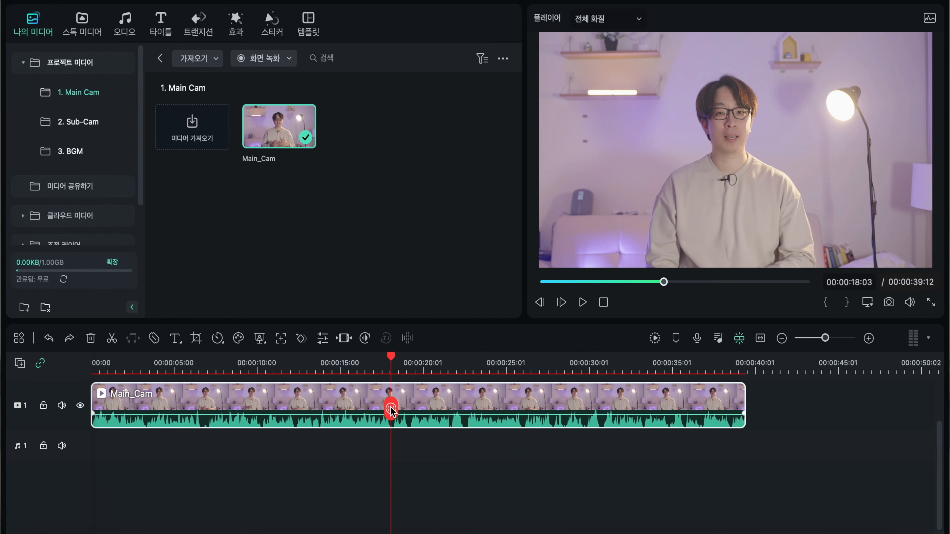
click(391, 409)
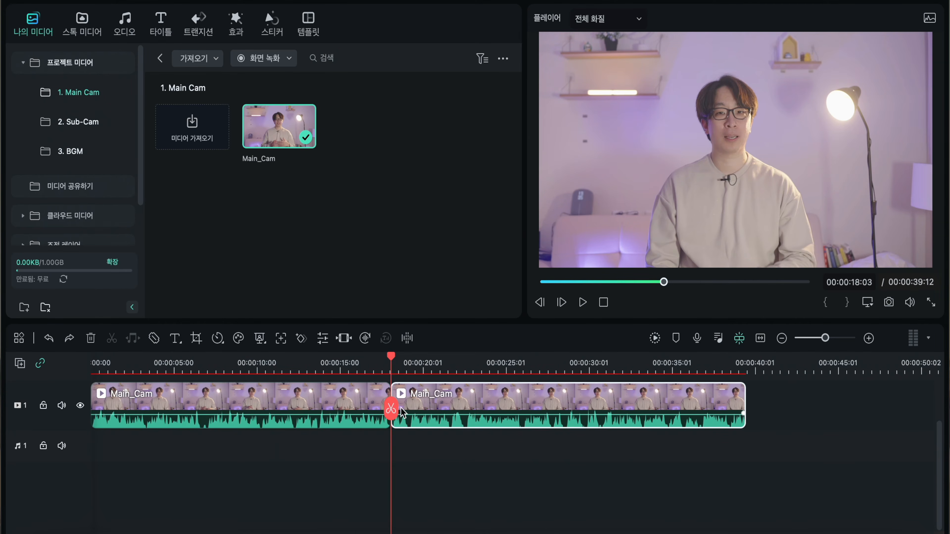
click(474, 406)
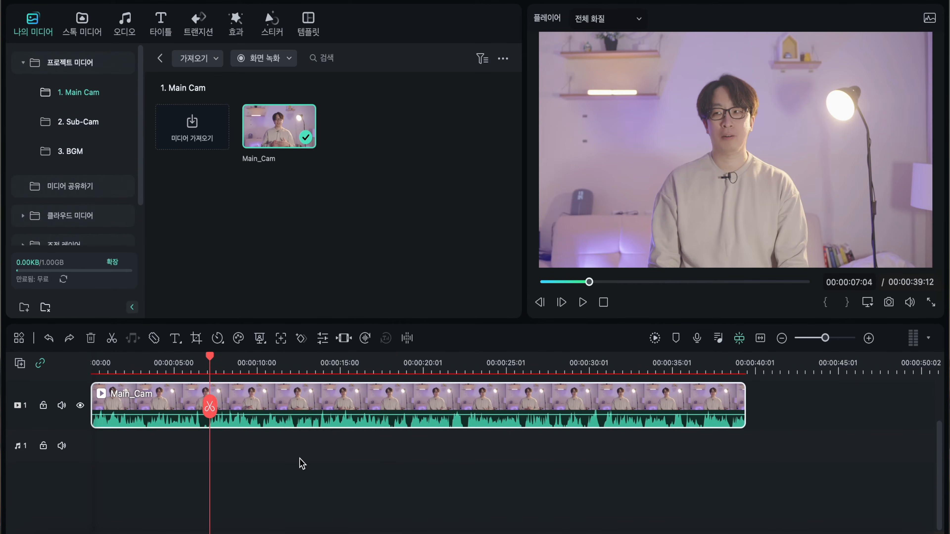
- Split the selected Main_Cam clip at 00:00:12:13, and undo the split
click(299, 458)
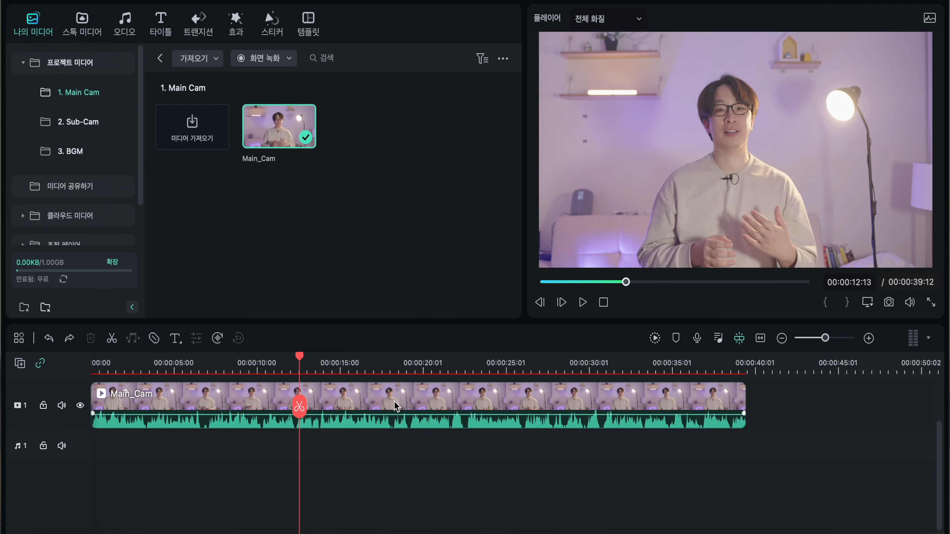
click(396, 405)
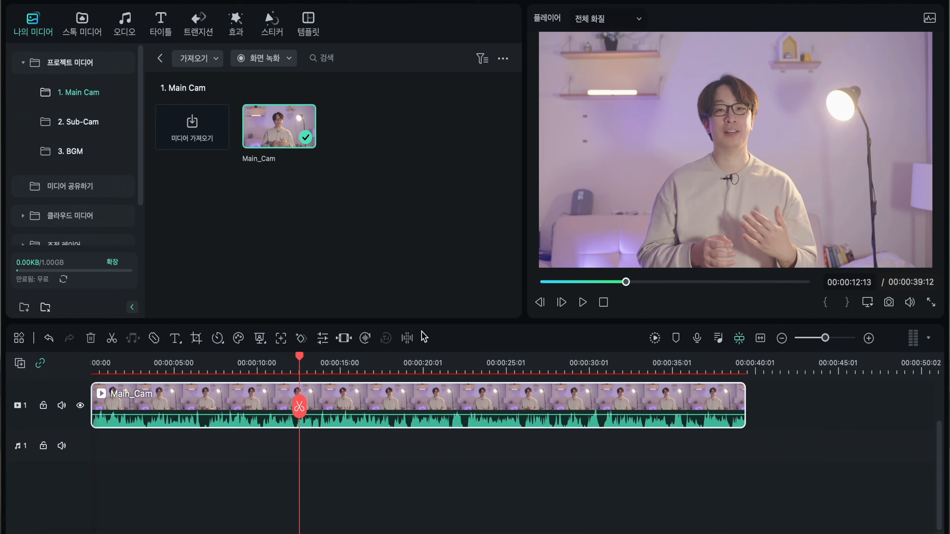
click(112, 339)
key(super+z)
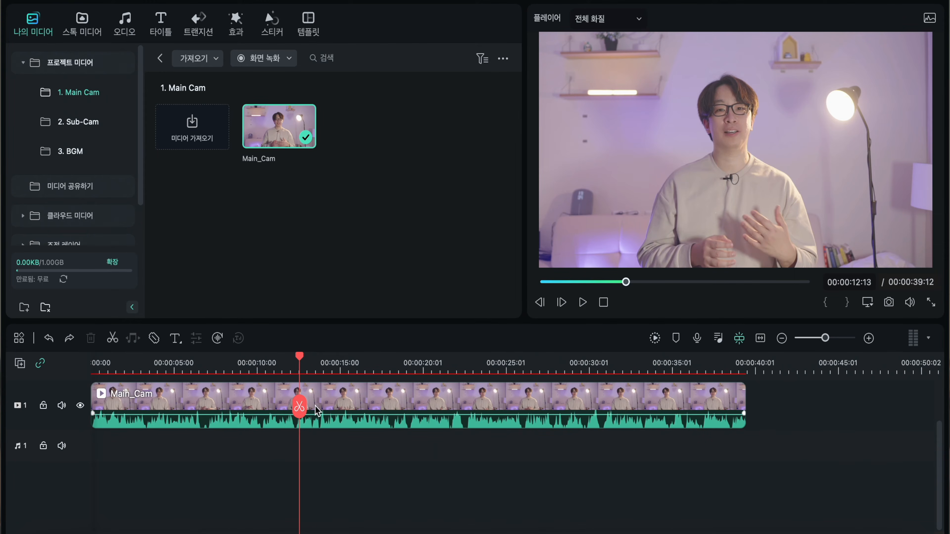
- Split the Main_Cam clip at about 18 seconds and at 00:00:23:22, and undo both splits
drag(300, 410, 489, 410)
click(397, 411)
click(489, 410)
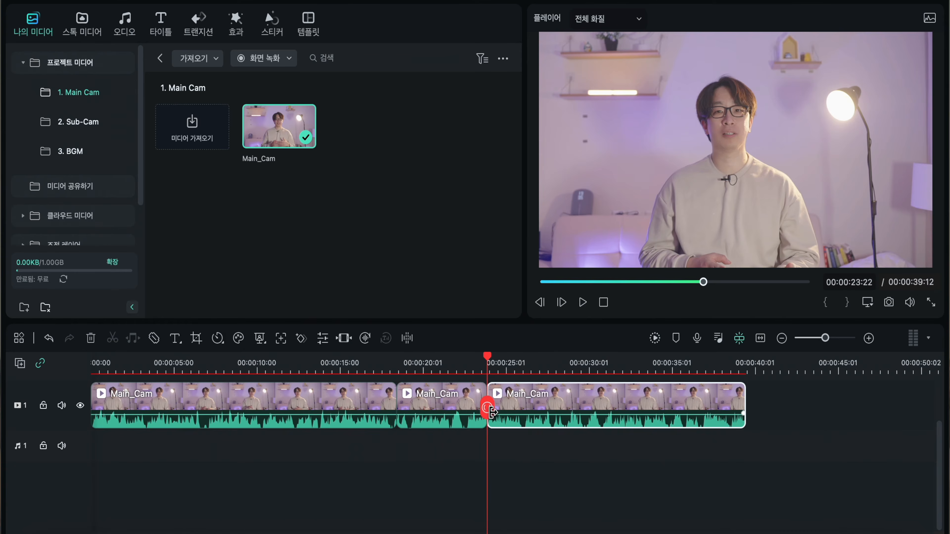
key(super+z)
key(super+z)
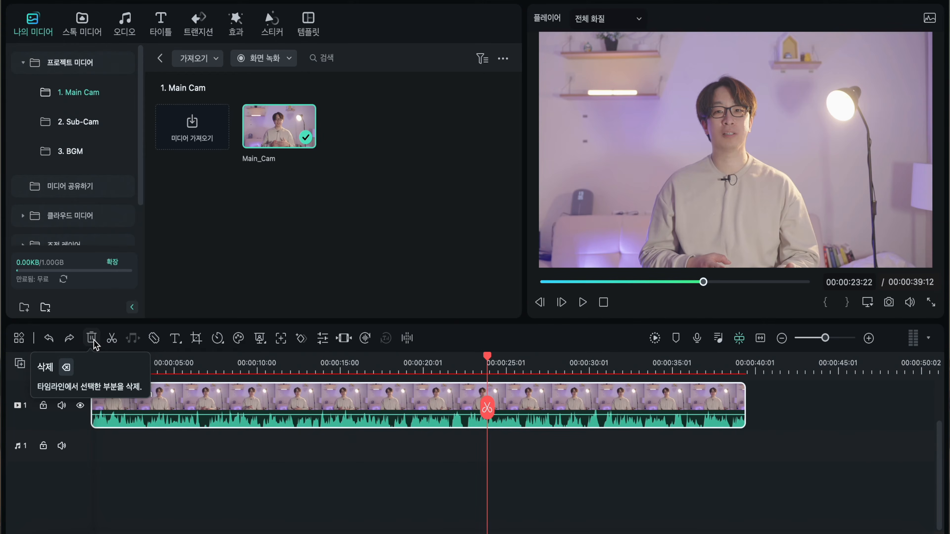
- Delete the whole Main_Cam clip from the timeline, and undo the deletion
key(Delete)
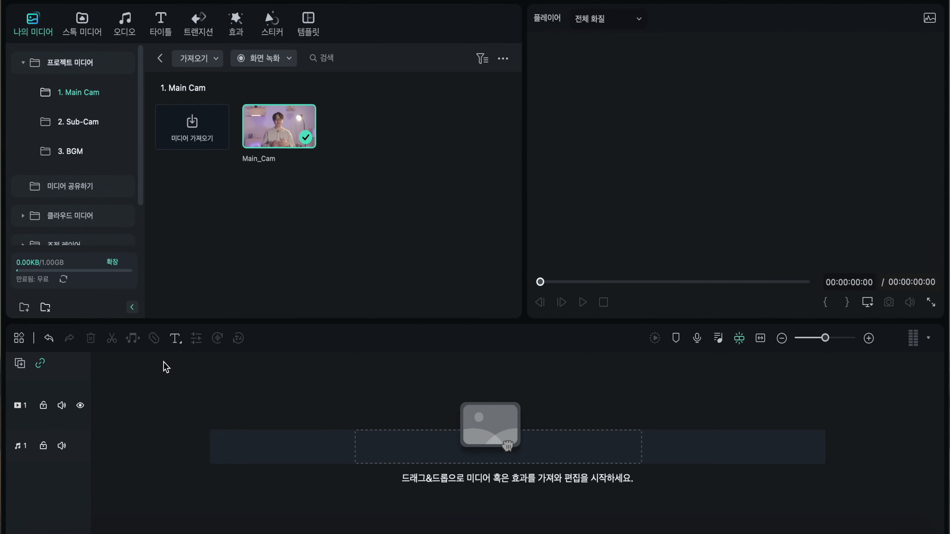
key(super+z)
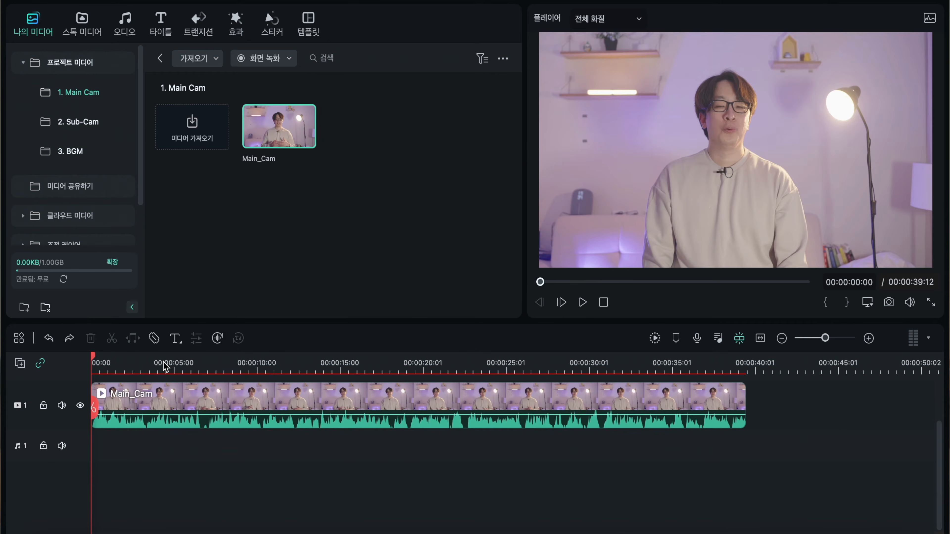
- Try cropping the Main_Cam clip to an area of about 2861 x 1609 at a 16:9 ratio, checking the framing along the clip
click(205, 371)
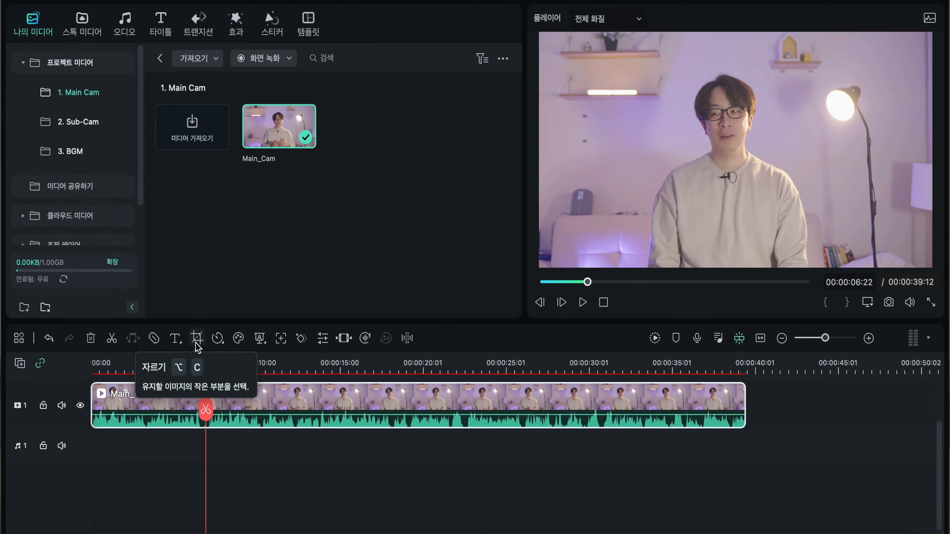
click(198, 338)
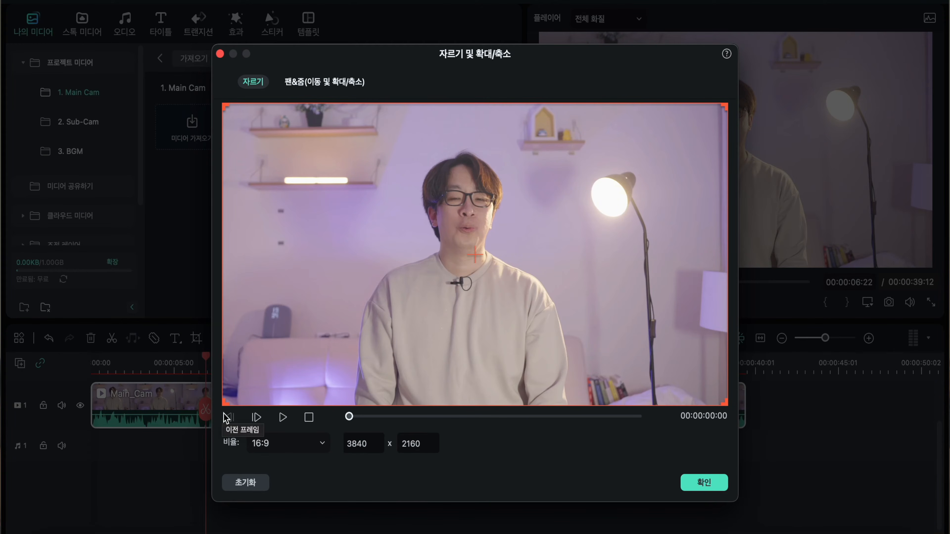
drag(330, 319, 308, 324)
drag(484, 264, 429, 300)
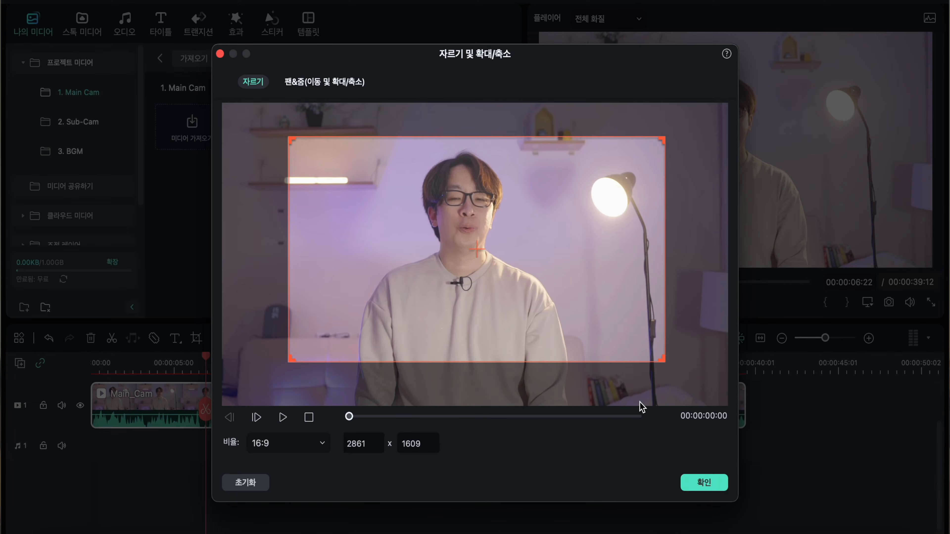
drag(349, 416, 611, 417)
drag(505, 312, 495, 314)
click(703, 483)
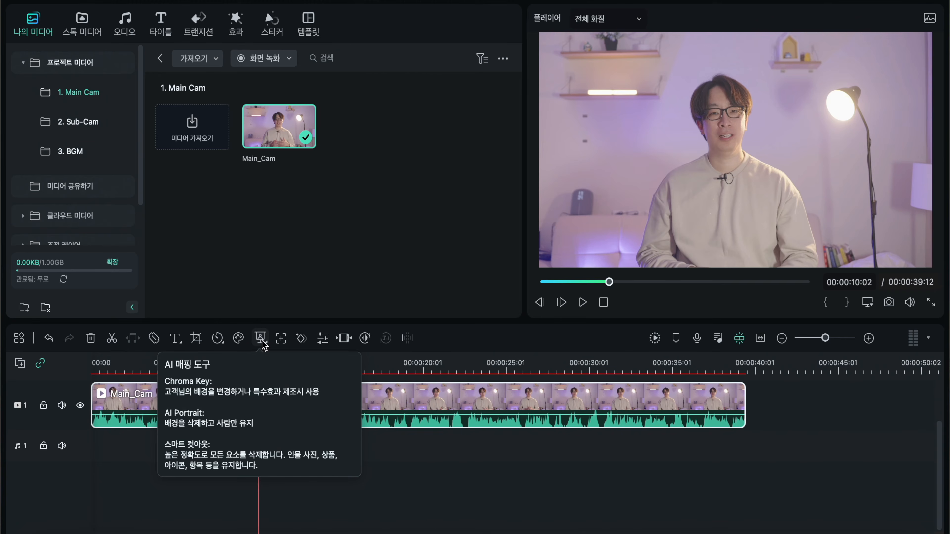
- Apply AI Portrait to the Main_Cam clip to remove its background, and play the clip from the beginning
click(335, 451)
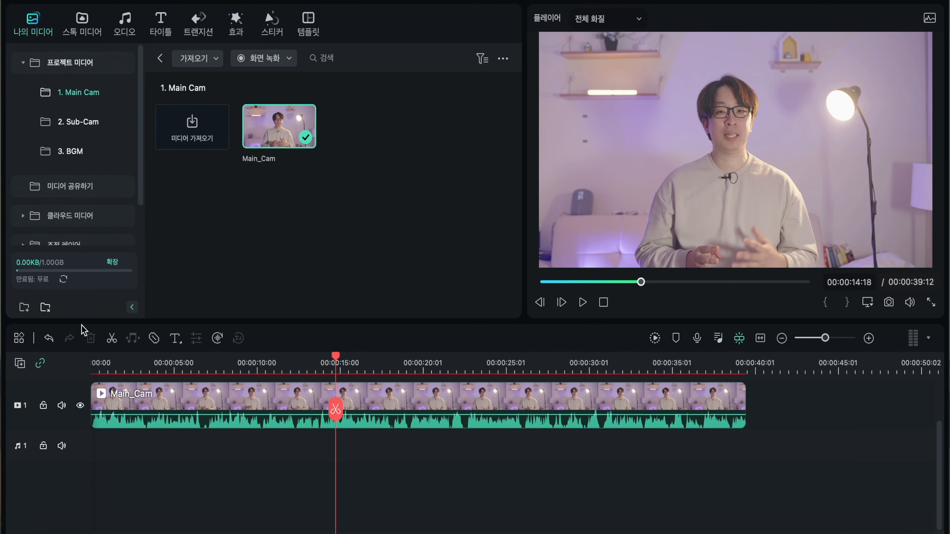
click(393, 410)
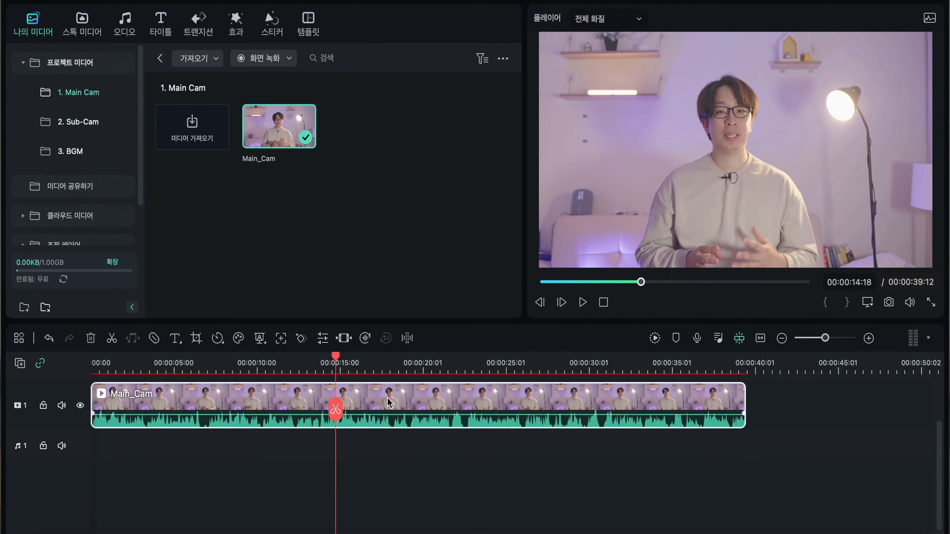
click(263, 342)
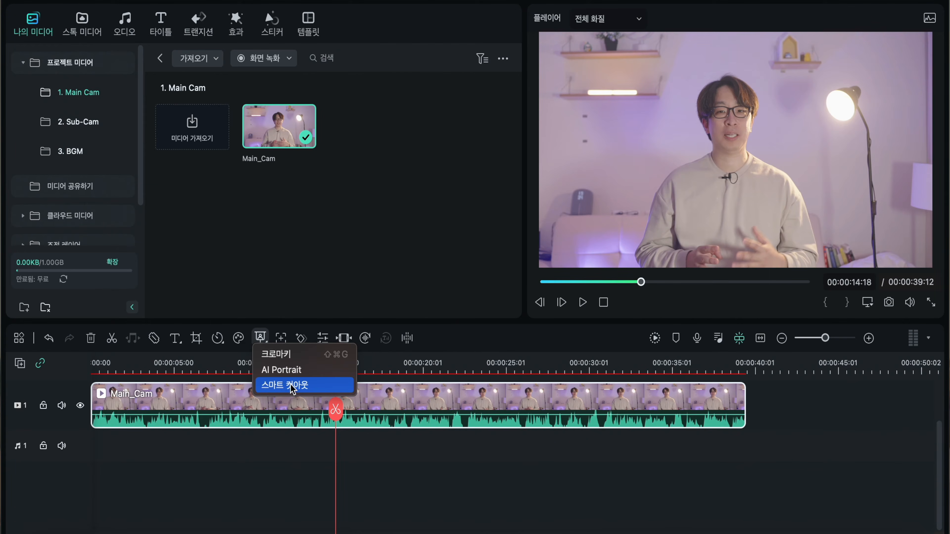
click(284, 370)
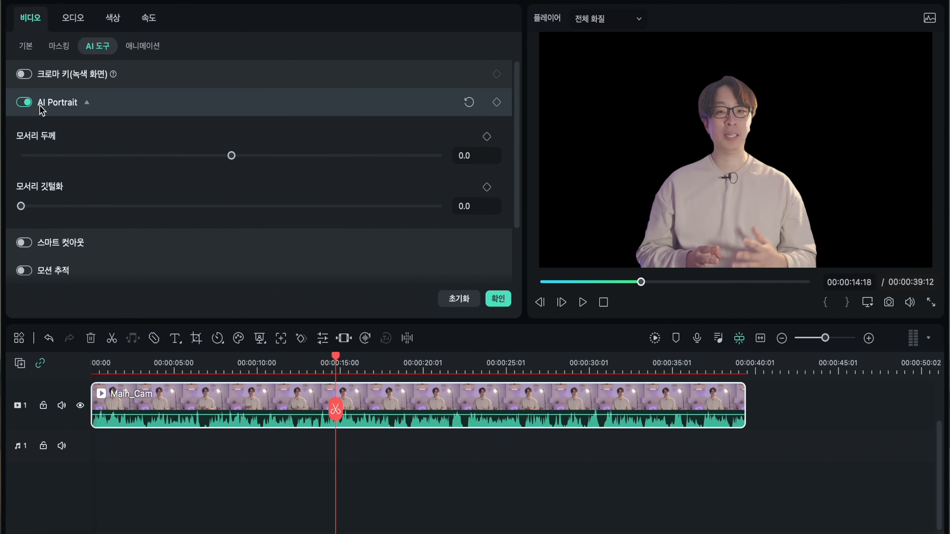
drag(336, 409, 47, 384)
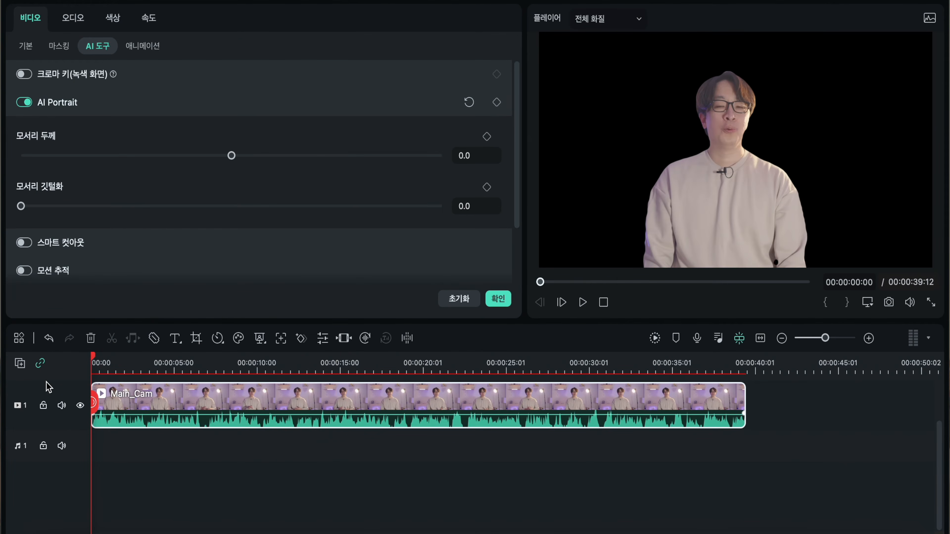
key(space)
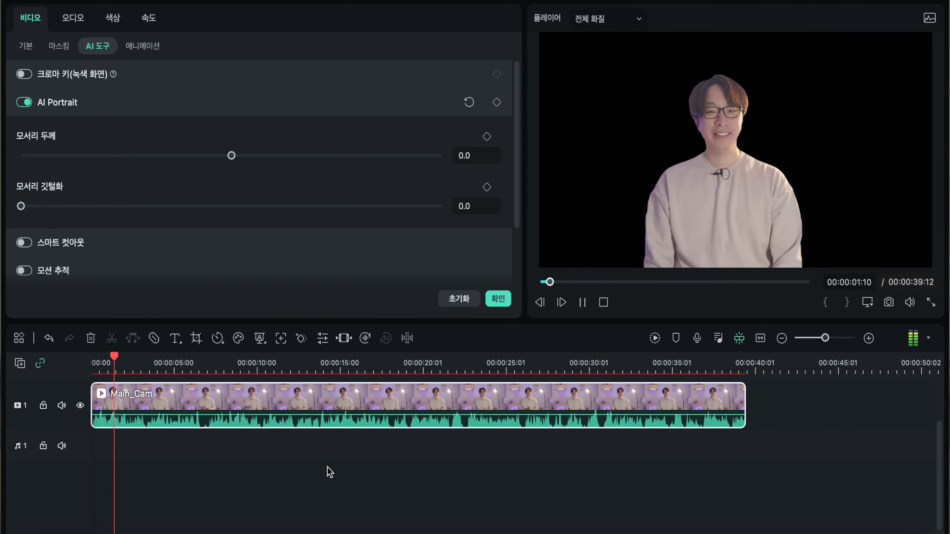
- Reapply AI Portrait to the whole Main_Cam clip, play a few seconds to check the cutout, and confirm the settings
key(space)
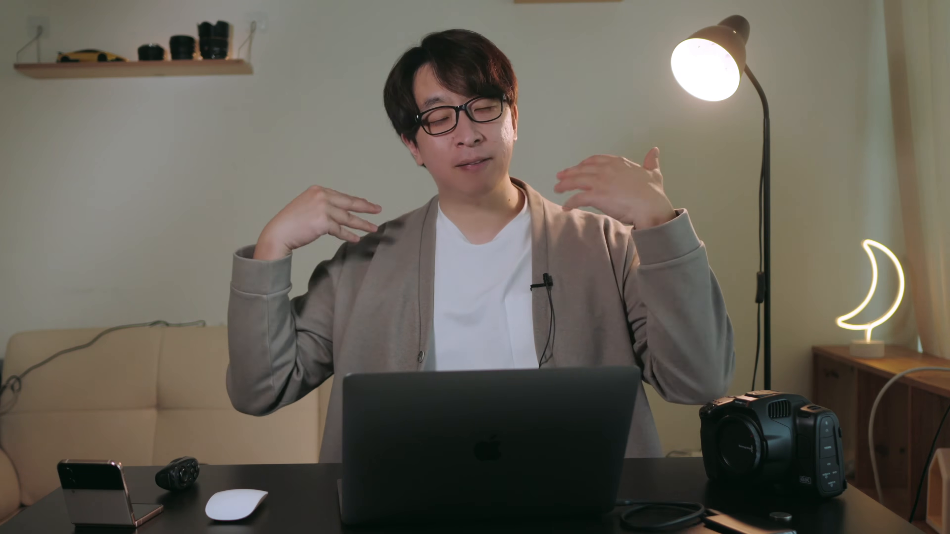
click(261, 341)
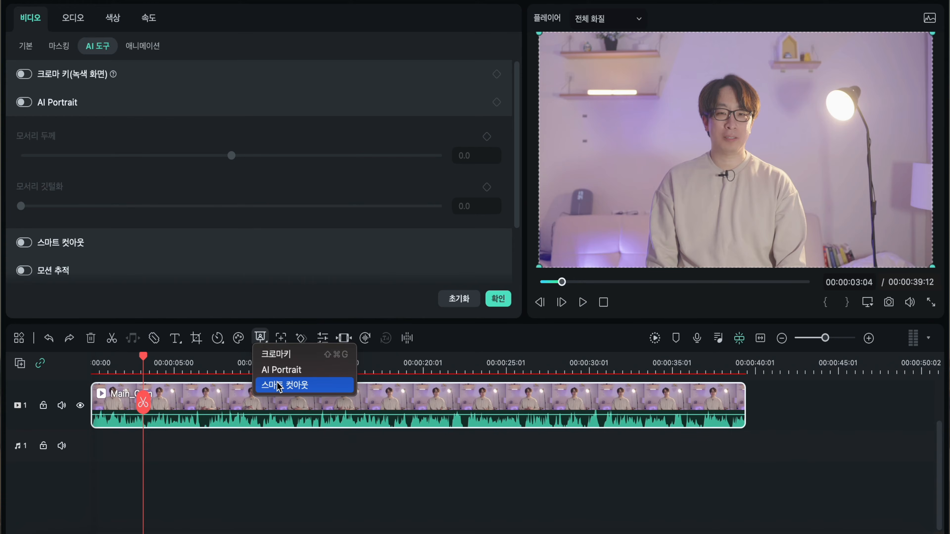
click(281, 370)
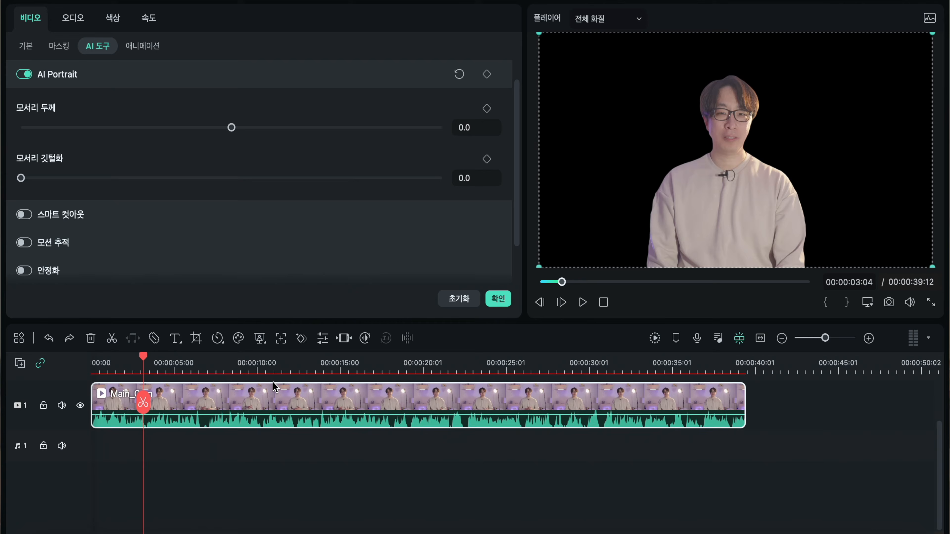
key(space)
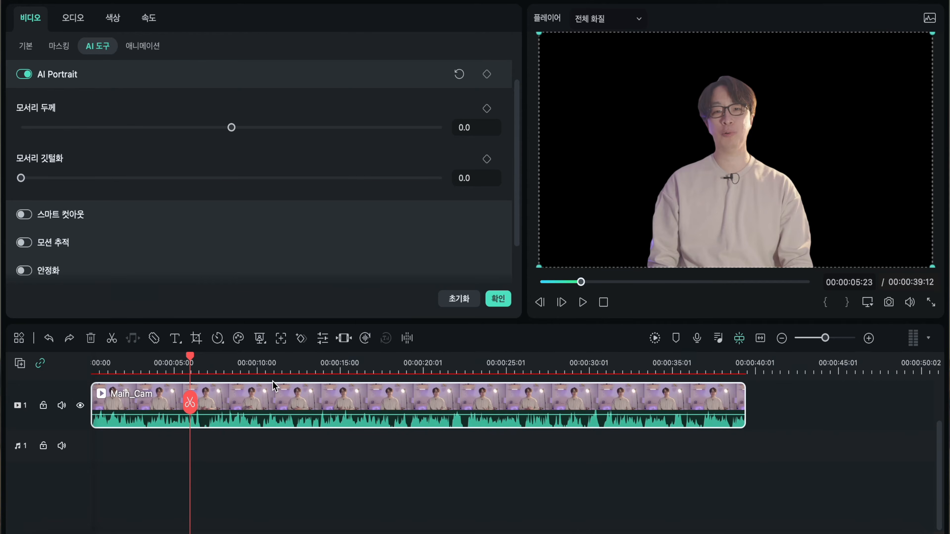
click(499, 299)
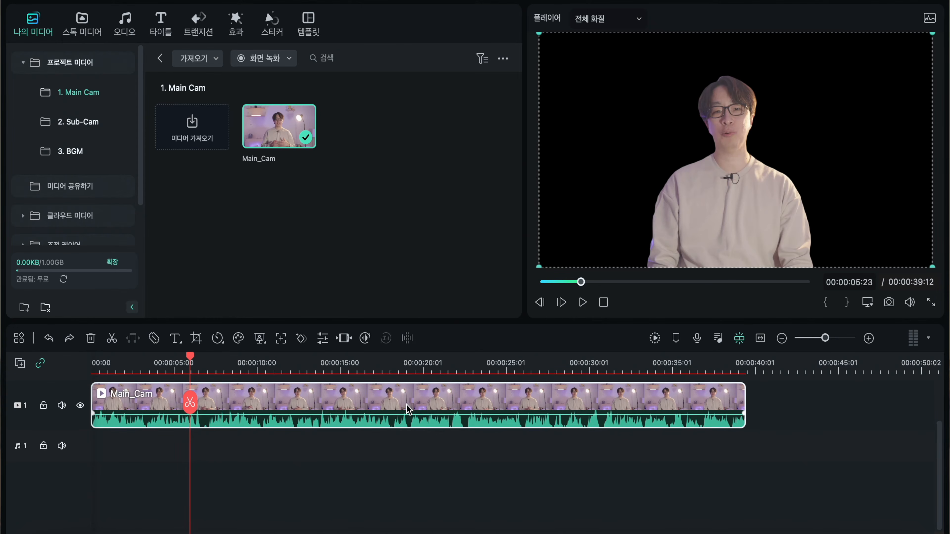
- Split the Main_Cam clip at 00:00:17:14
click(378, 363)
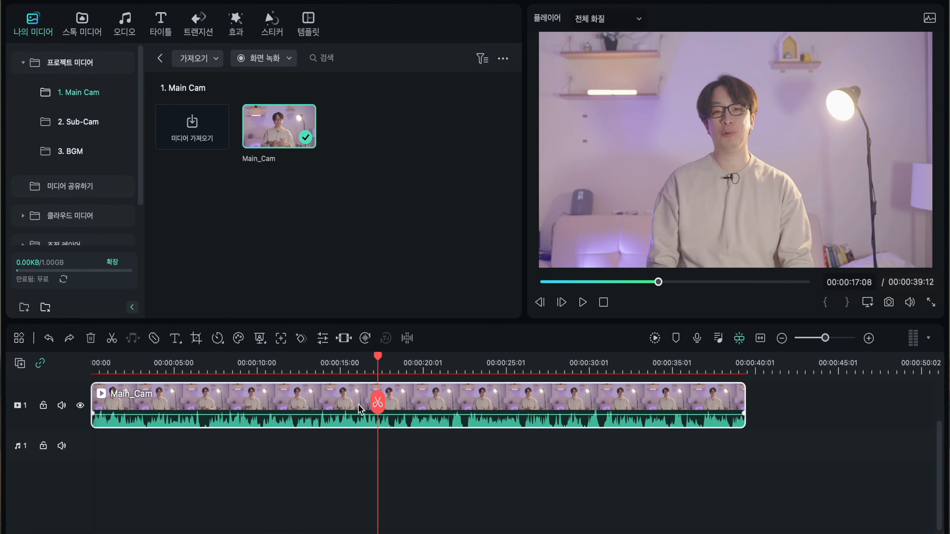
drag(377, 405, 382, 404)
click(381, 404)
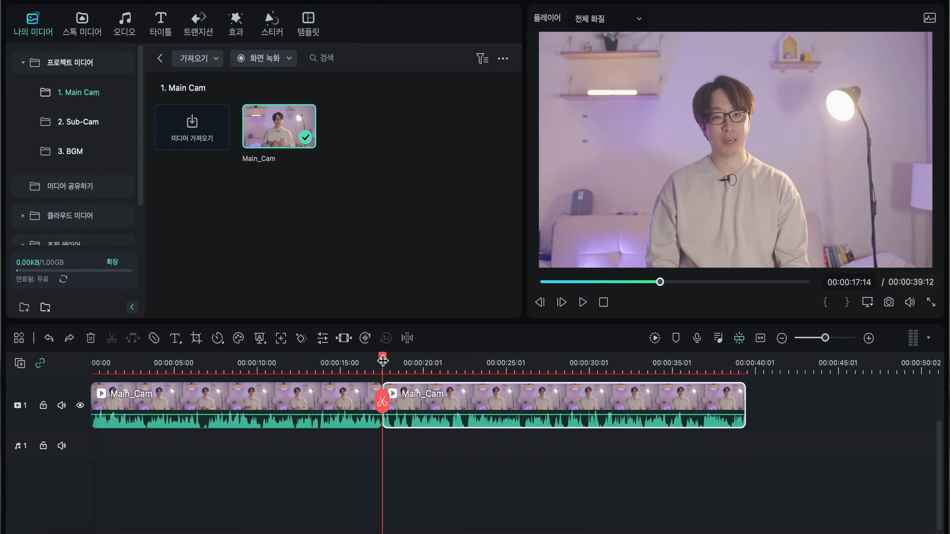
- Examine the two Main_Cam segments on either side of the cut, including the frames at 00:00:18:21 and 00:00:24:00
scroll(330, 409, down, 1)
scroll(329, 409, right, 2)
scroll(334, 418, left, 2)
click(274, 405)
click(455, 402)
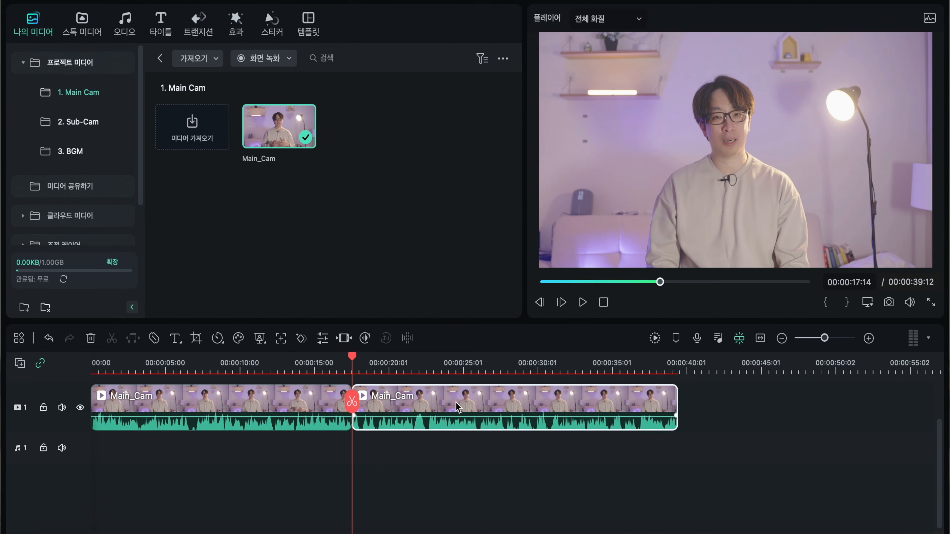
click(242, 405)
click(500, 398)
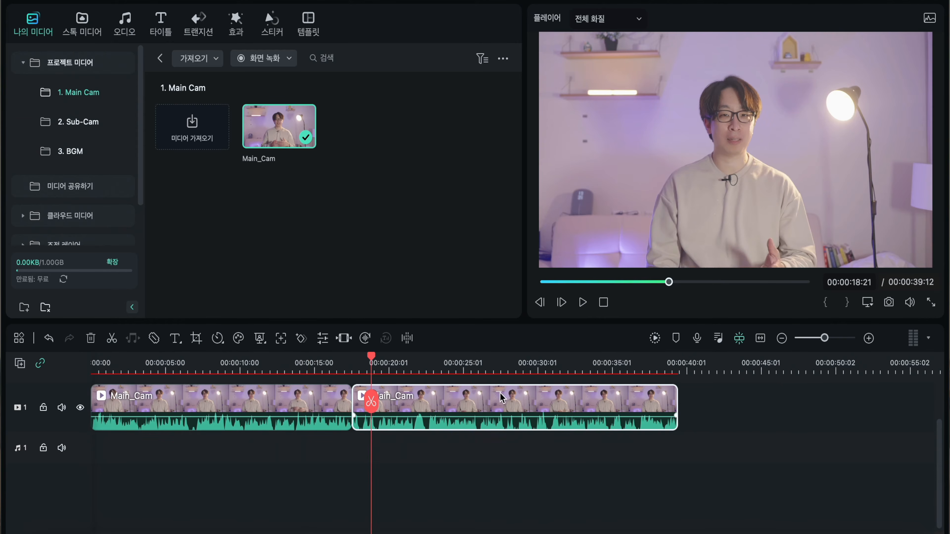
click(469, 460)
click(503, 408)
click(447, 465)
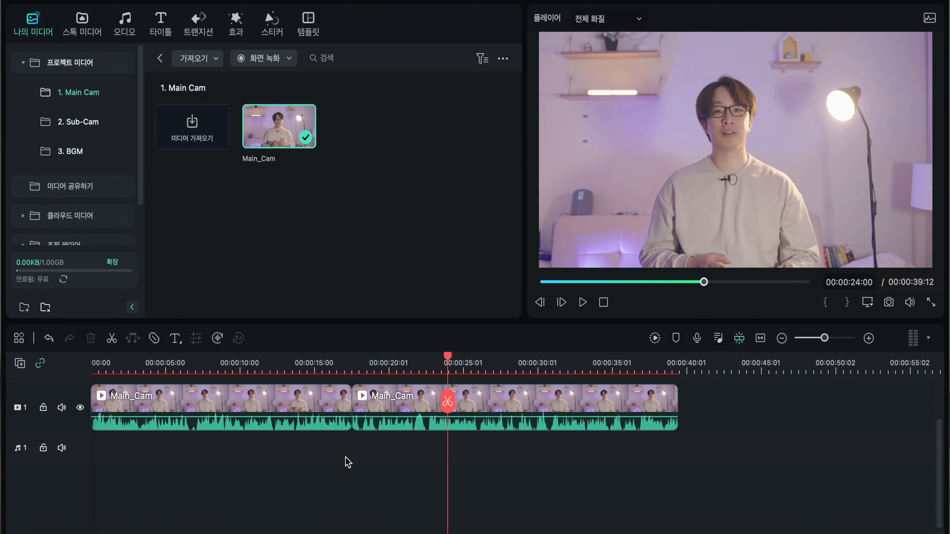
- Apply AI Portrait to only the first Main_Cam segment, and play across the cut to compare both segments
drag(449, 404, 311, 404)
click(257, 406)
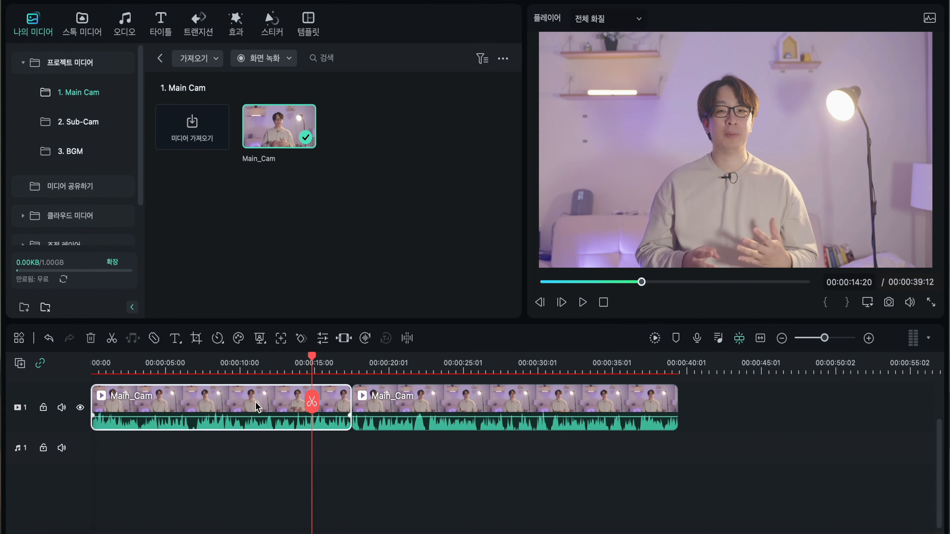
click(238, 341)
click(272, 378)
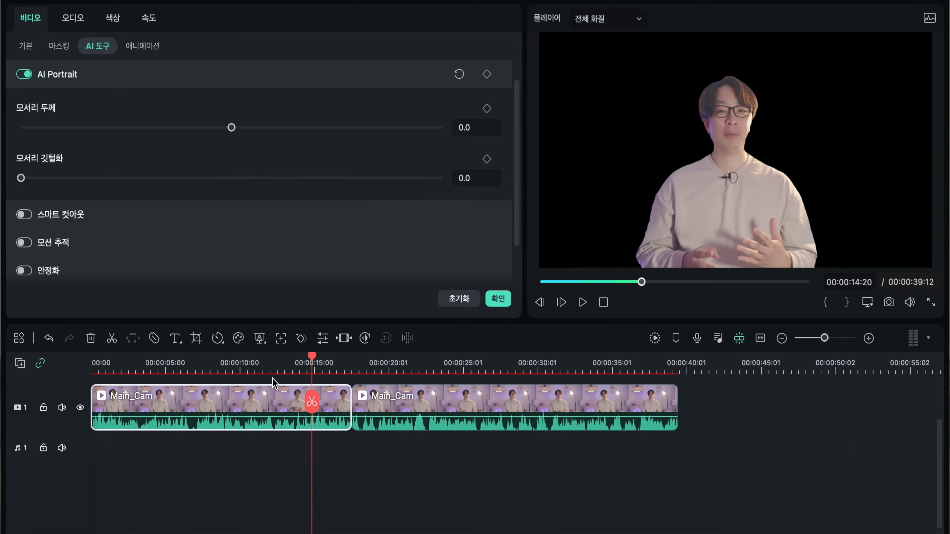
key(space)
key(space)
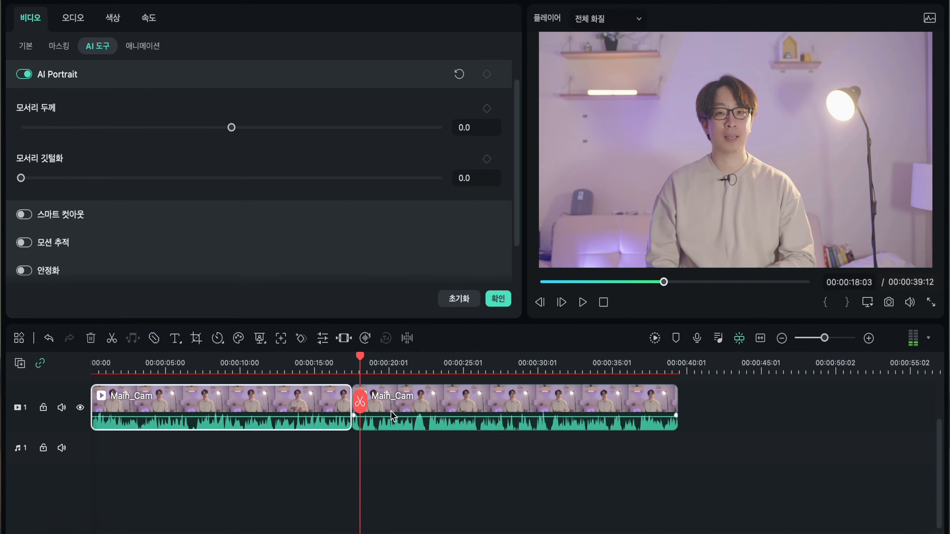
click(403, 409)
drag(360, 402, 220, 411)
click(266, 408)
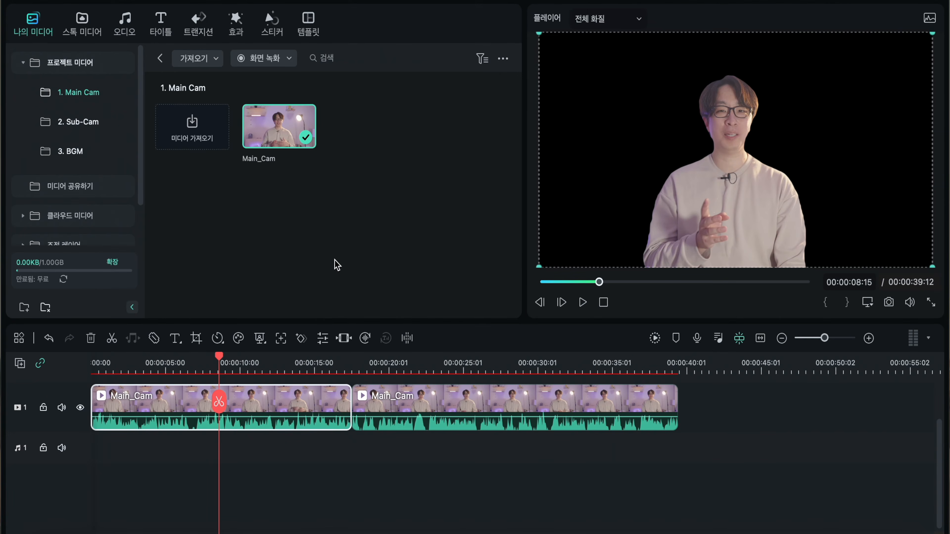
- Import the pexels JPEG ending in 354939 from the Downloads folder into the 1. Main Cam media folder, and preview it
click(309, 236)
click(192, 124)
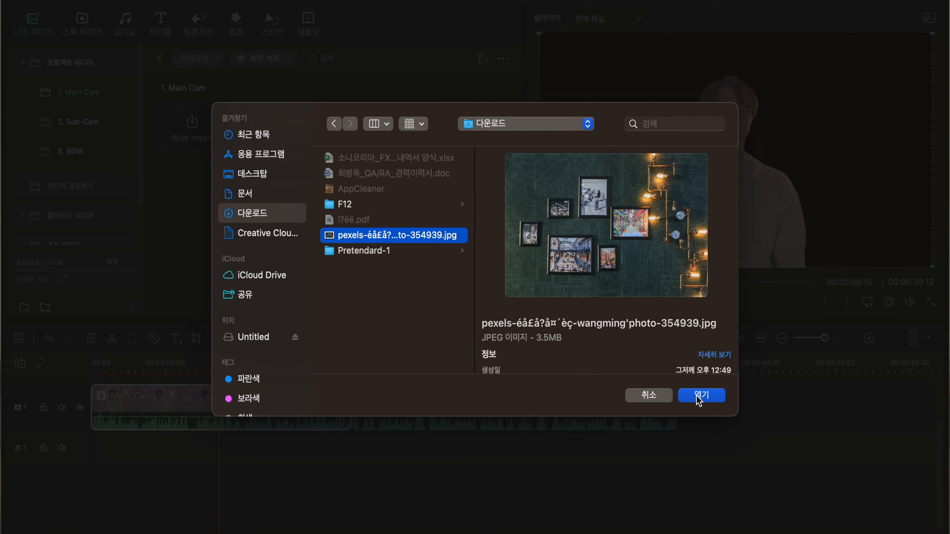
click(698, 398)
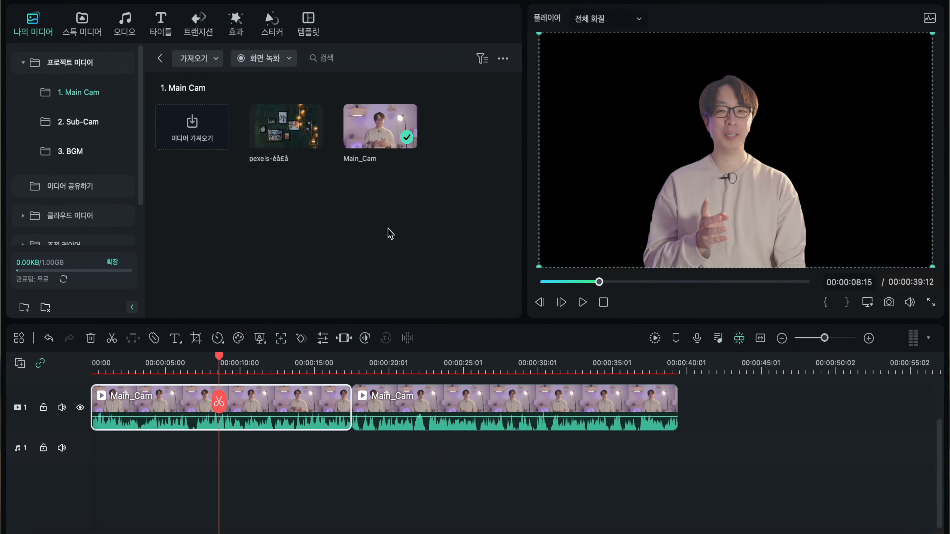
click(288, 134)
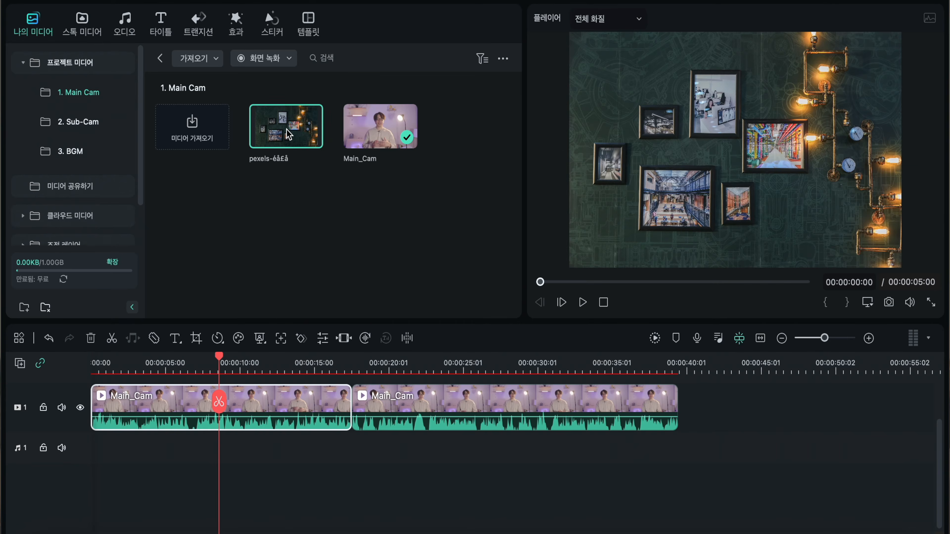
- Move both Main_Cam segments up to video track 2, keeping their timing, to free video track 1
scroll(67, 433, up, 1)
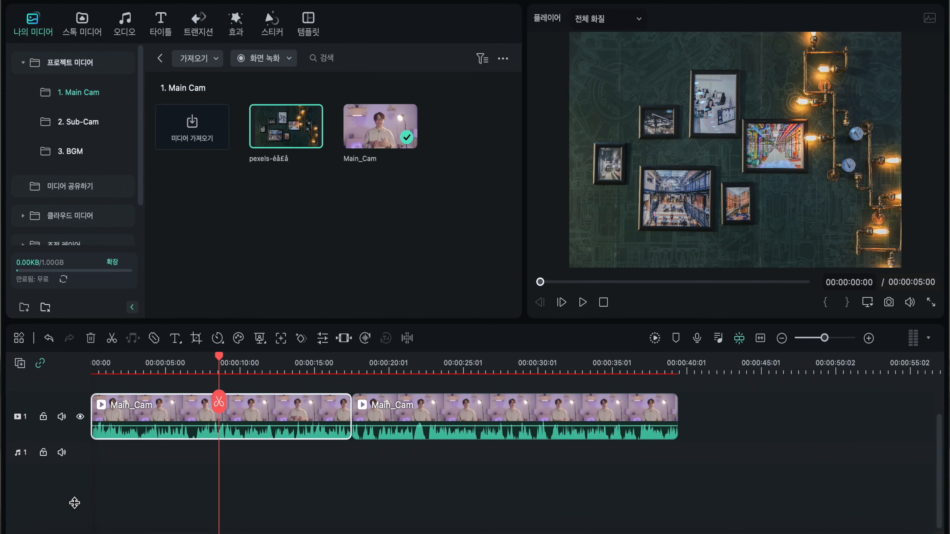
click(294, 426)
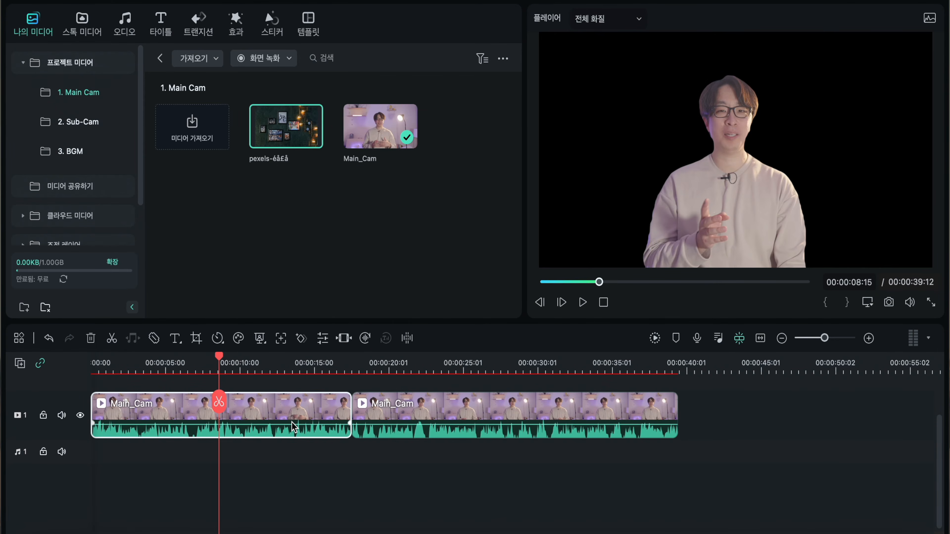
drag(291, 422, 273, 443)
drag(354, 464, 355, 403)
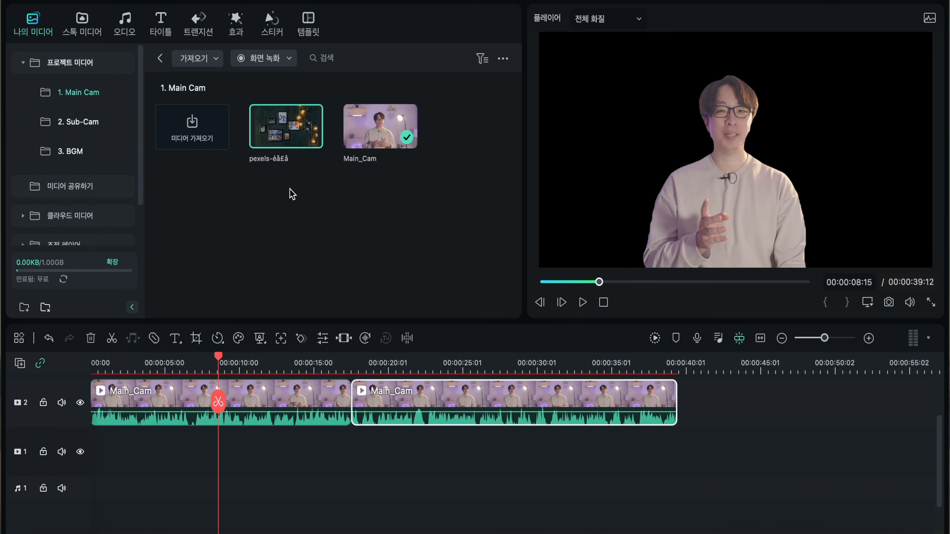
- Place the pexels image on video track 1 under the first Main_Cam segment, extend it to the cut, and compare frames on both sides
drag(288, 149, 127, 422)
scroll(167, 491, up, 2)
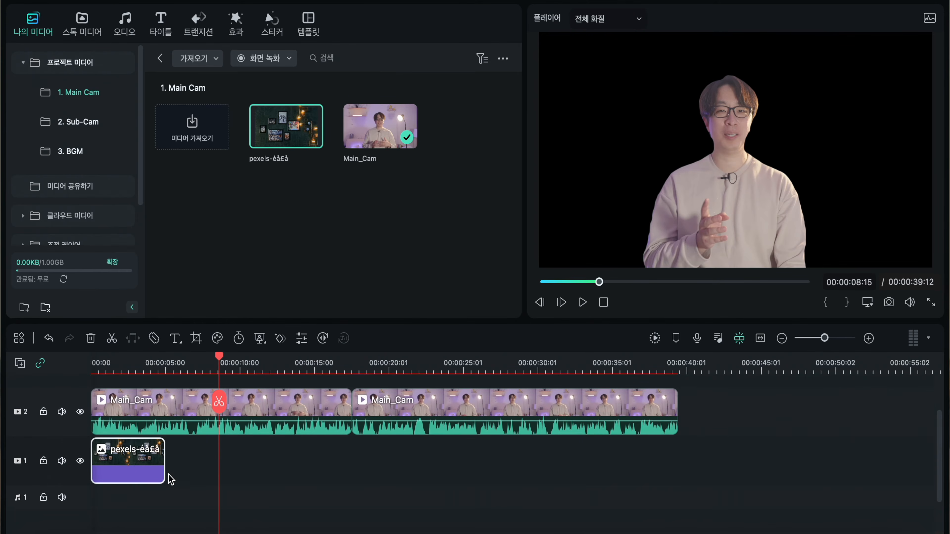
drag(164, 475, 348, 474)
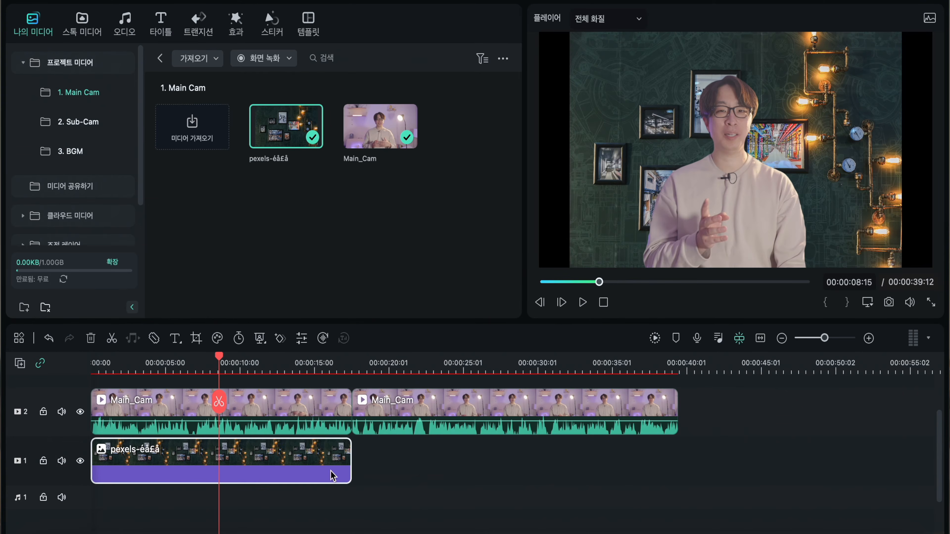
click(272, 403)
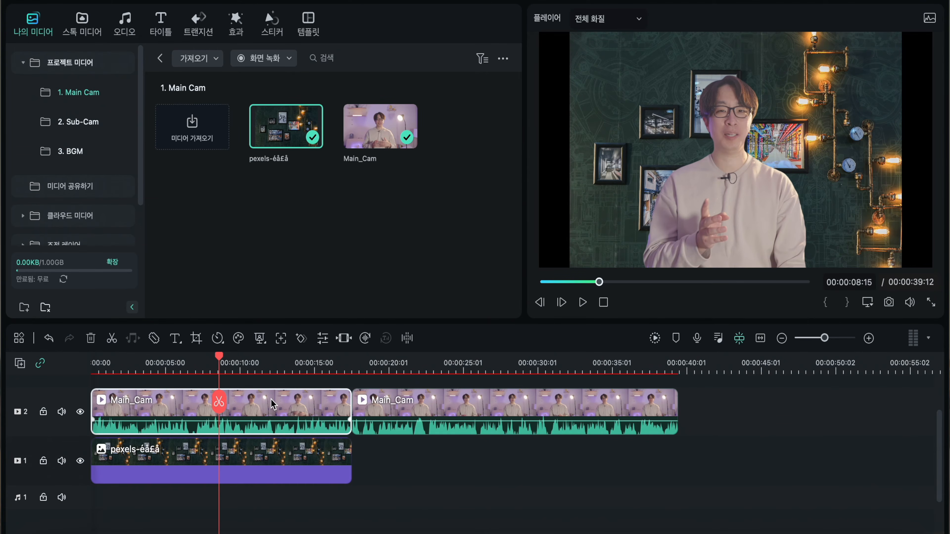
click(258, 462)
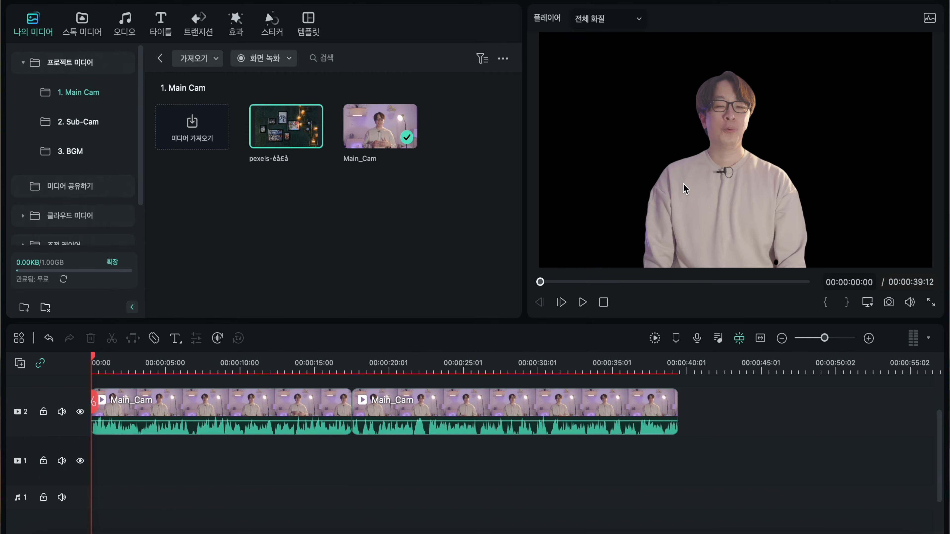
drag(286, 127, 352, 470)
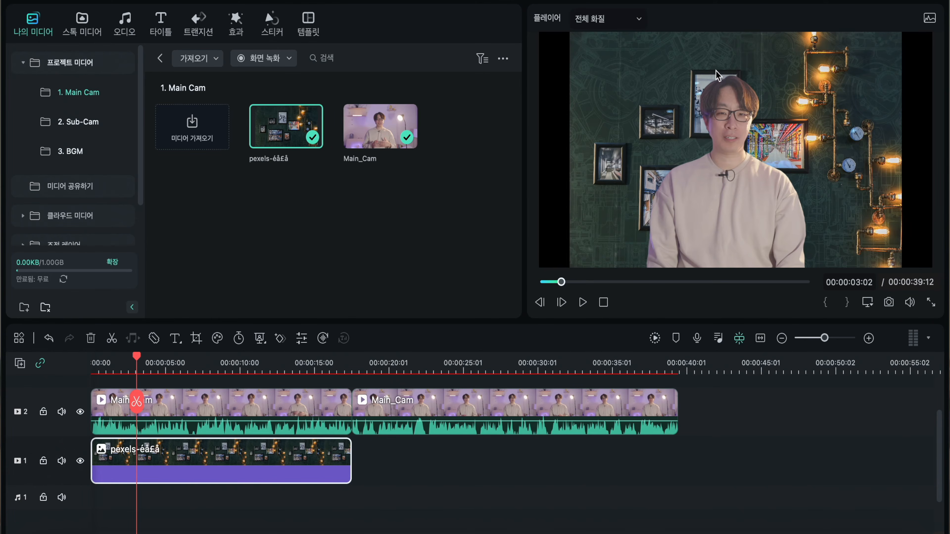
click(420, 365)
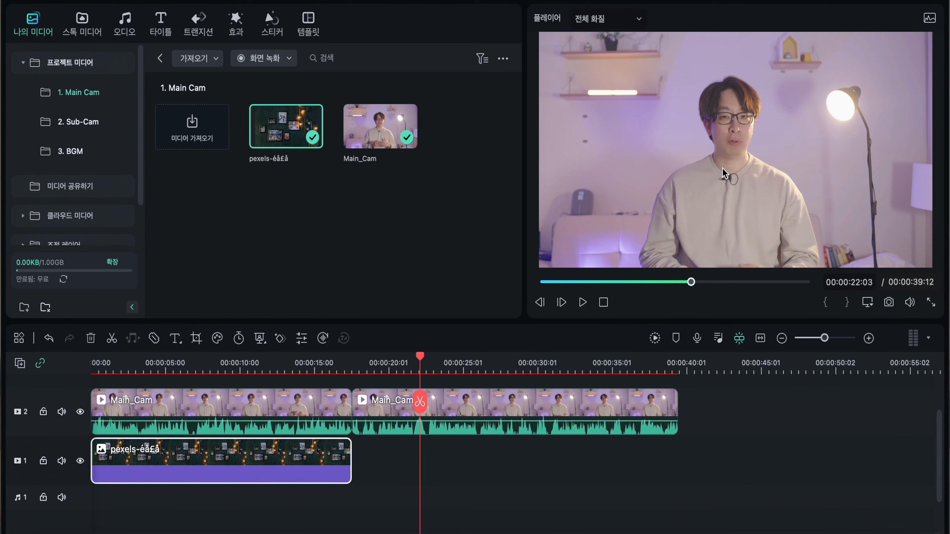
click(231, 369)
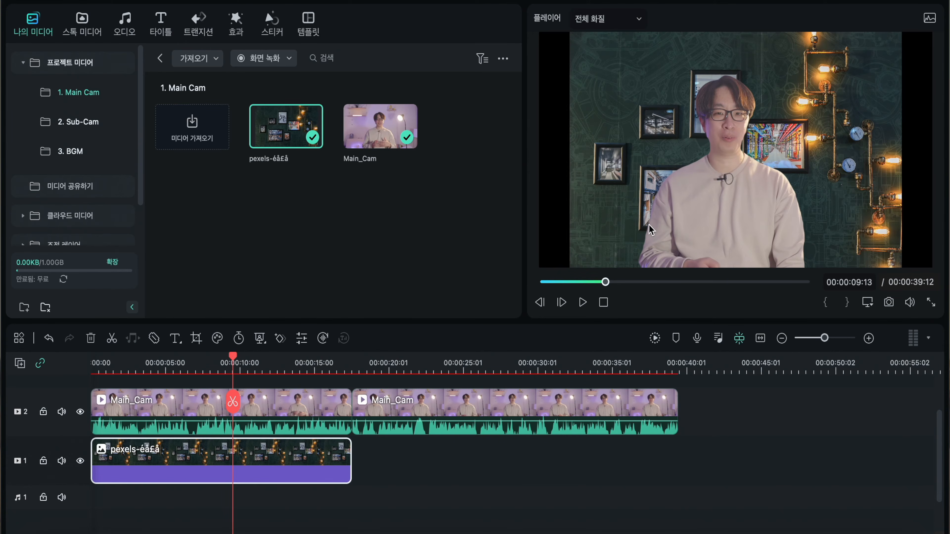
- Open the colour settings of the first Main_Cam segment at 00:00:08:16, and look through the colour match, preset and white balance options
click(296, 410)
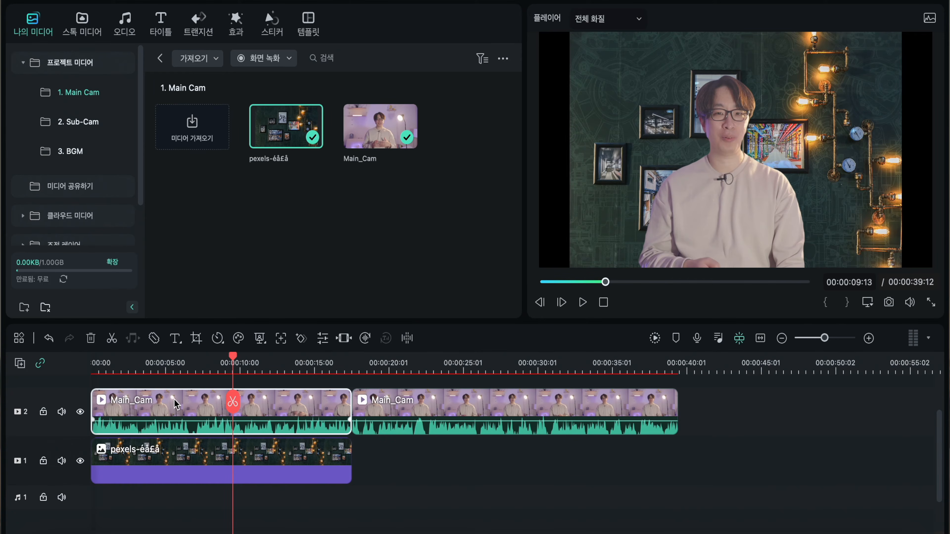
click(220, 366)
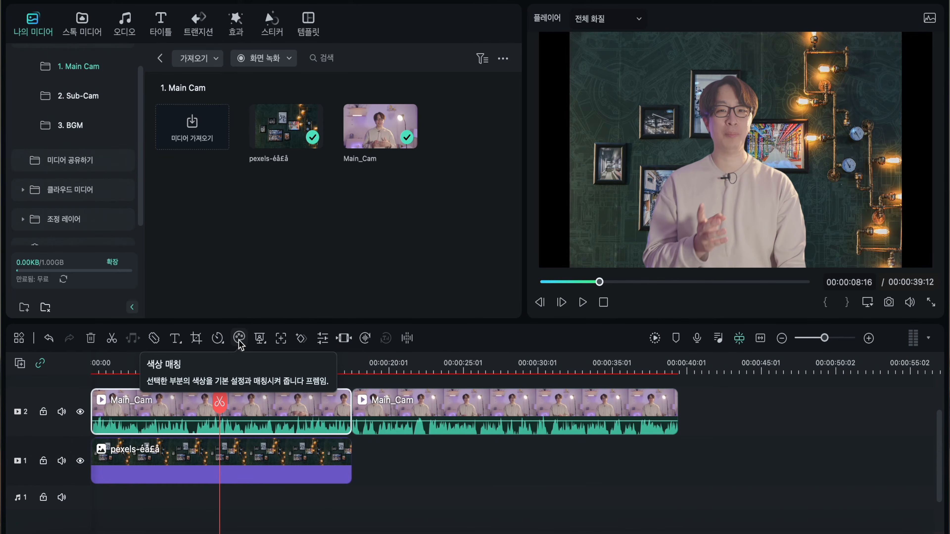
click(239, 339)
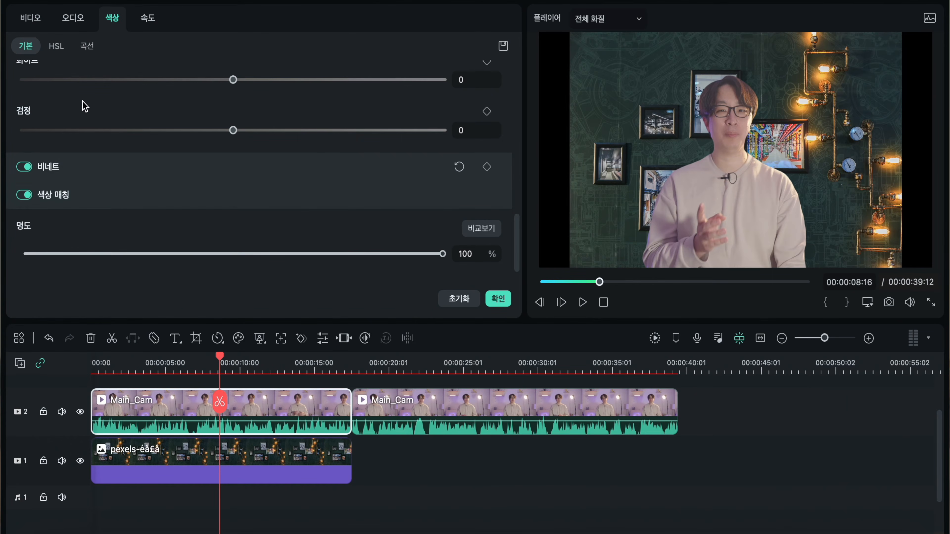
scroll(44, 66, up, 5)
scroll(44, 67, up, 6)
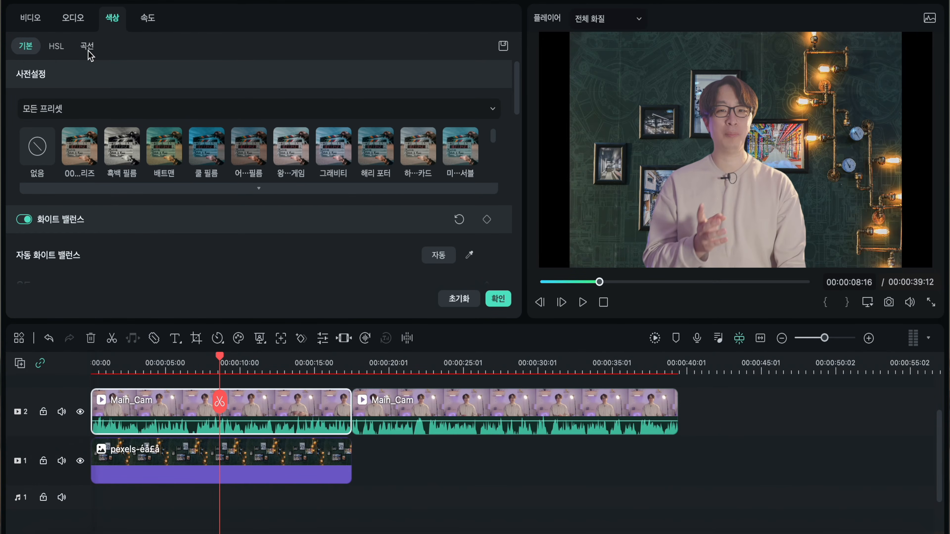
scroll(76, 152, down, 3)
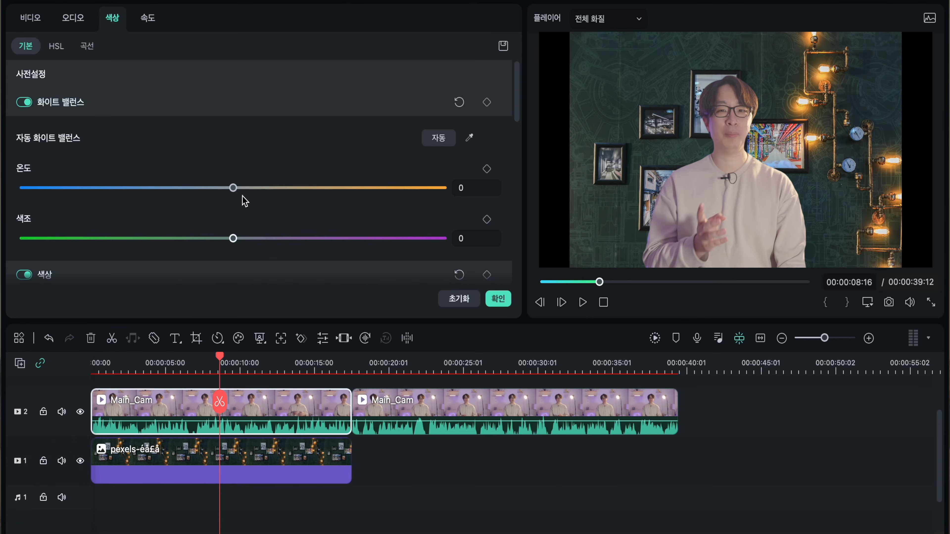
- Try a colour temperature of -100 on the first Main_Cam segment, reset it to 0, and set it to -8
drag(232, 189, 3, 195)
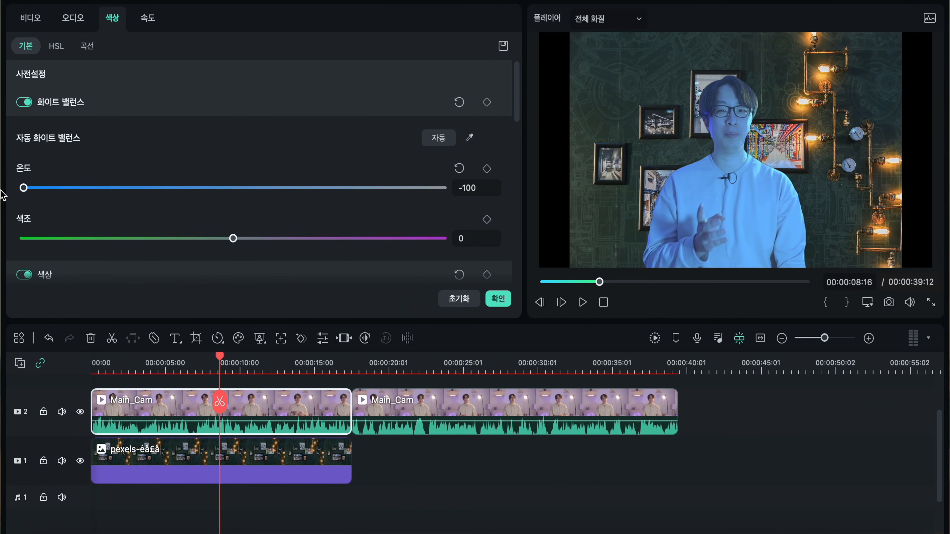
drag(23, 187, 228, 195)
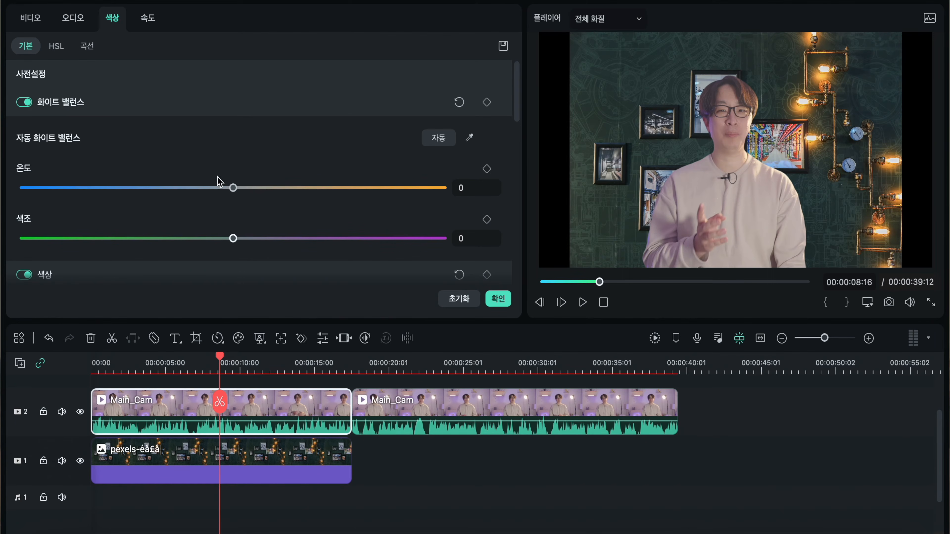
drag(230, 188, 216, 189)
scroll(180, 219, down, 3)
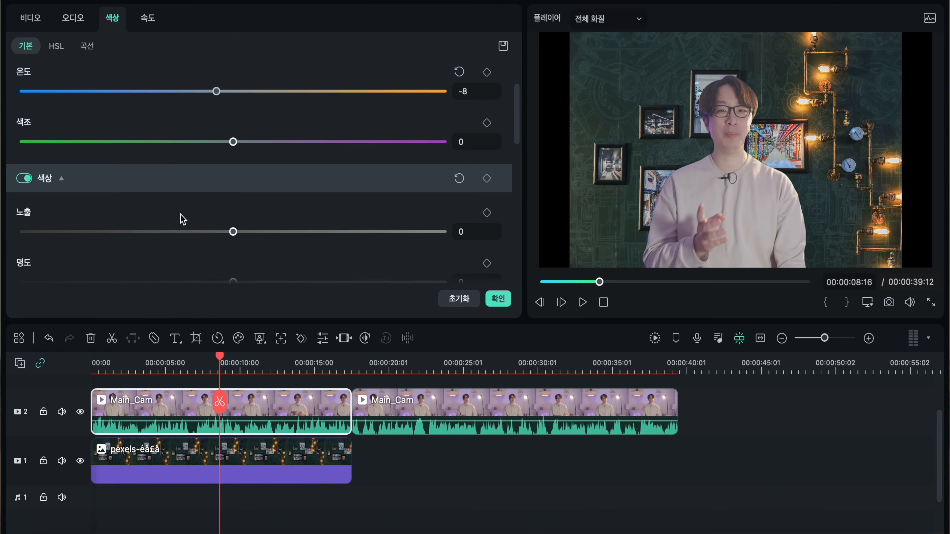
- Try a contrast of 92 on the first Main_Cam segment, reset it to 0, and set it to 97
scroll(176, 162, down, 4)
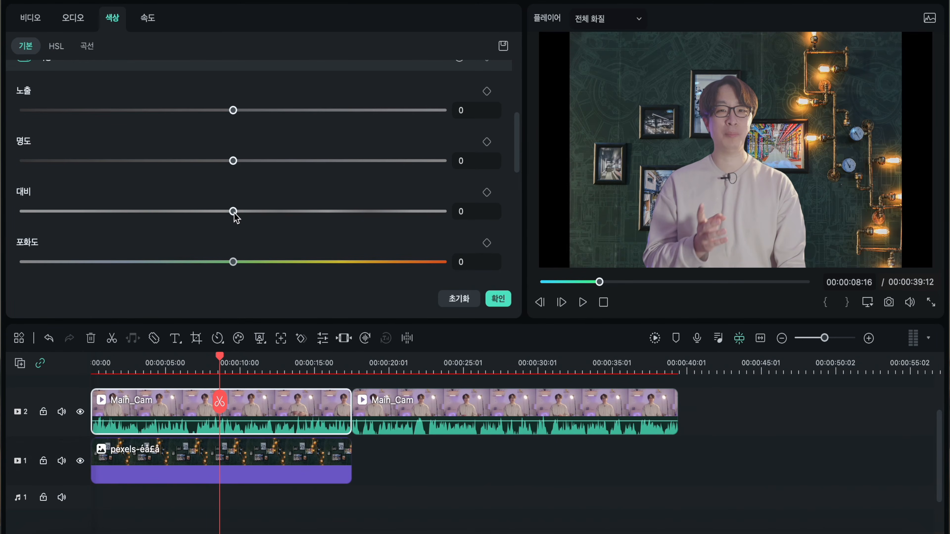
drag(233, 213, 423, 220)
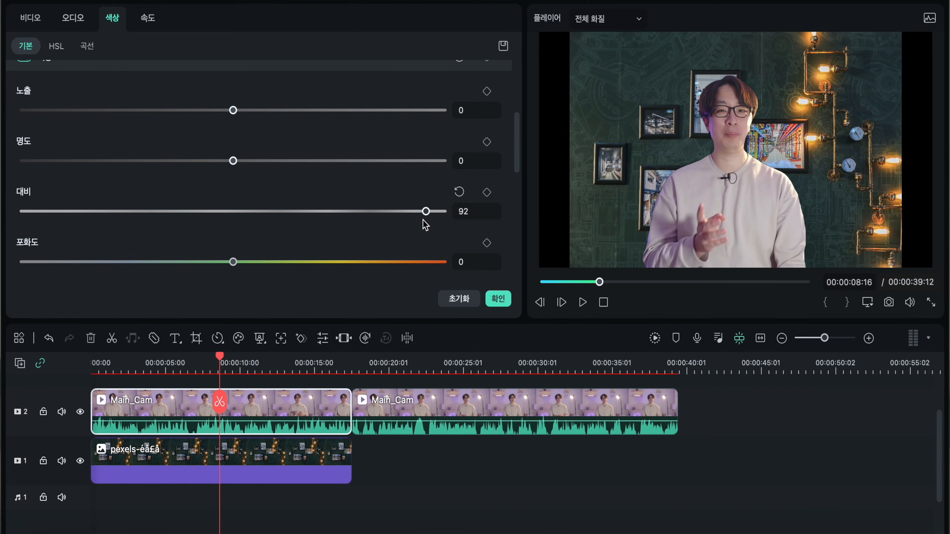
click(459, 192)
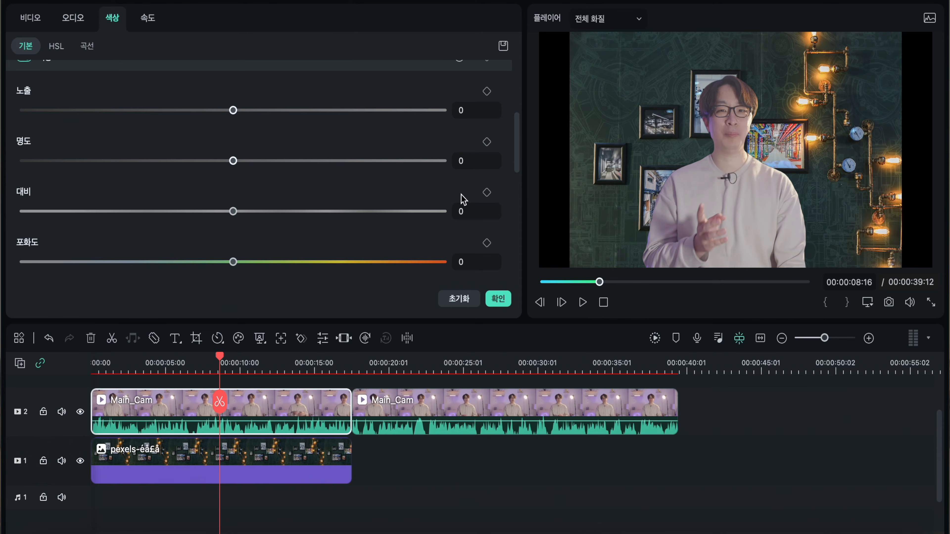
drag(233, 212, 435, 218)
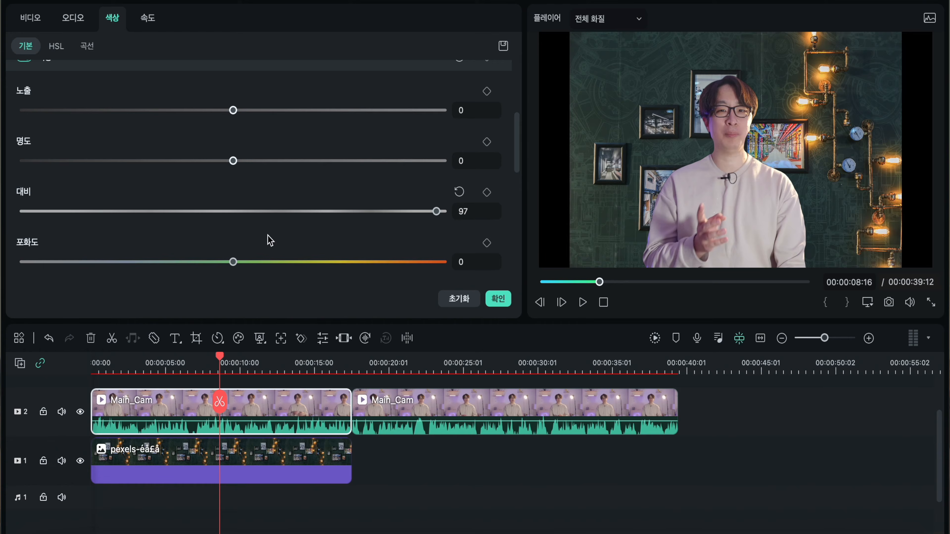
- Raise the saturation (채도) of the first Main_Cam segment moderately, leaving the 포화도 setting at 0
scroll(275, 240, down, 3)
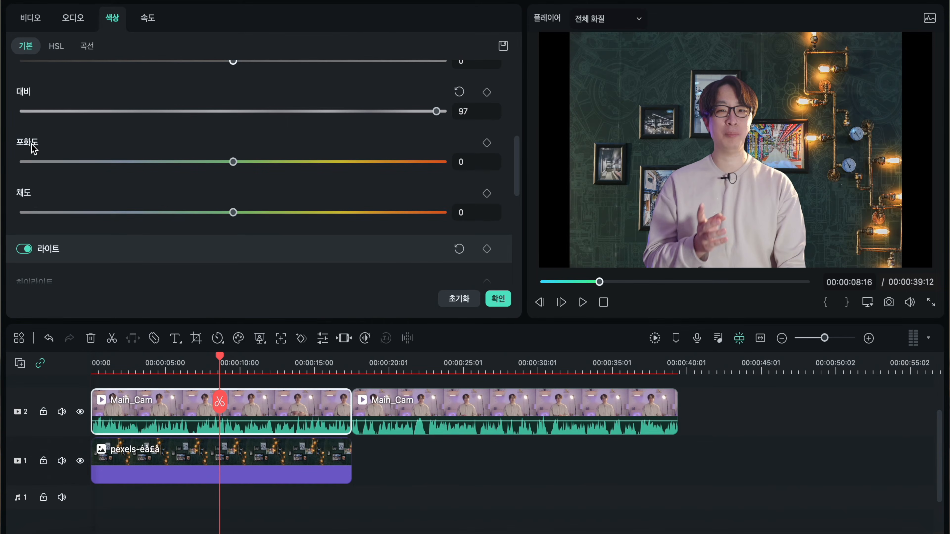
scroll(75, 195, down, 1)
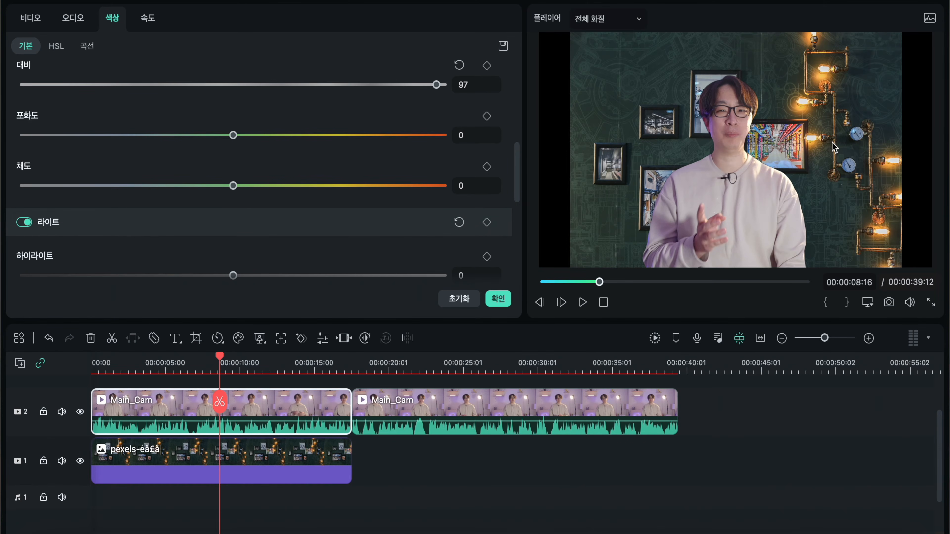
drag(234, 186, 320, 192)
- Set the light adjustments of the first Main_Cam segment to highlights 14 and shadows -18
scroll(180, 219, down, 4)
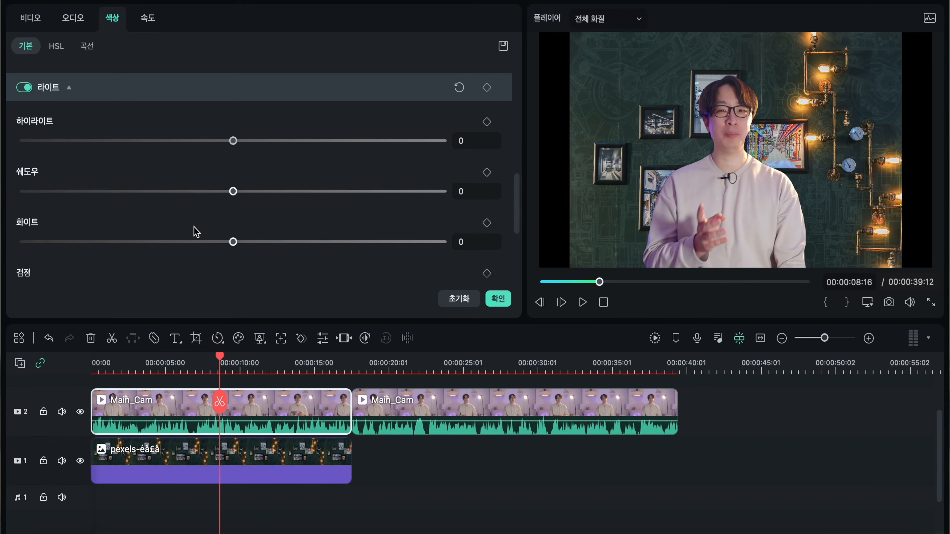
drag(234, 141, 303, 150)
drag(232, 191, 189, 195)
drag(307, 142, 261, 149)
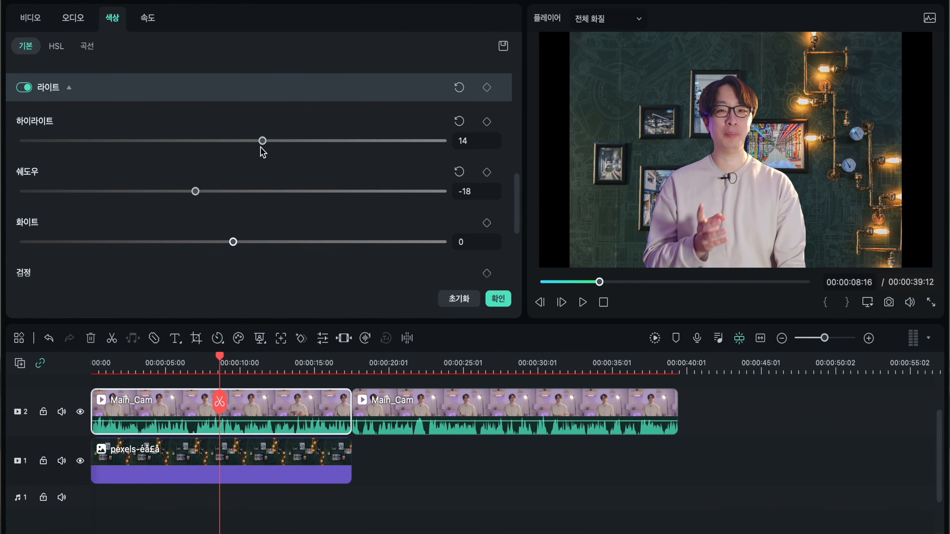
scroll(142, 214, down, 3)
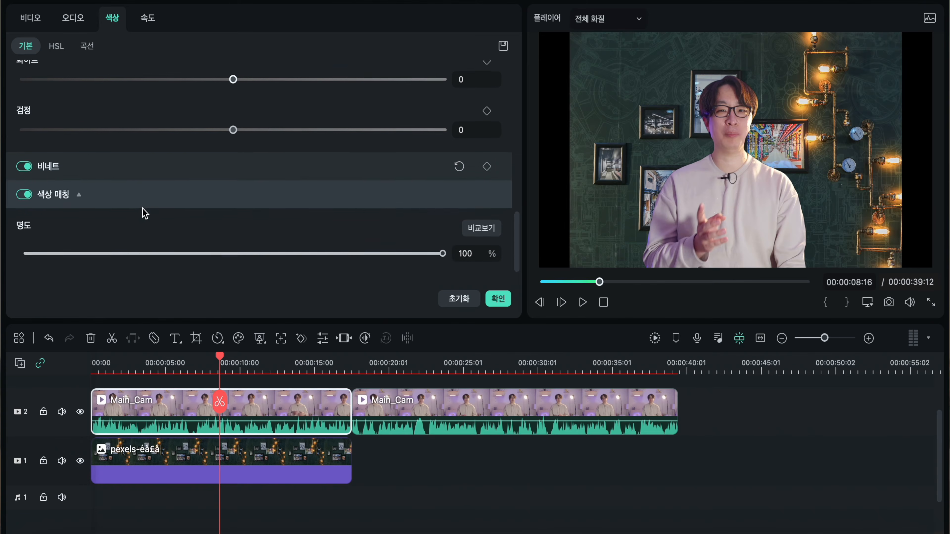
- Look at the HSL colour settings, and shape the segment's red curve with a midpoint and a slightly raised point in the upper range
scroll(145, 215, up, 5)
scroll(146, 226, up, 3)
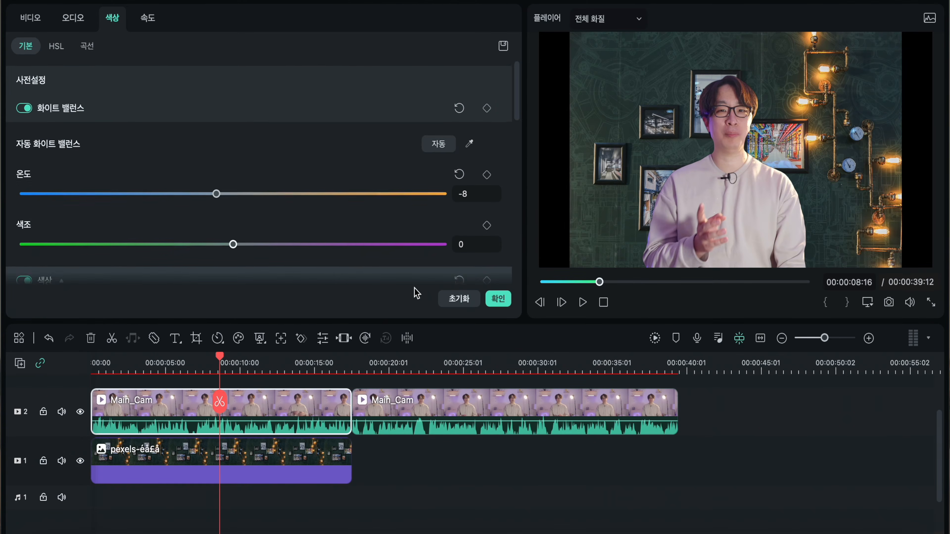
click(69, 48)
click(87, 47)
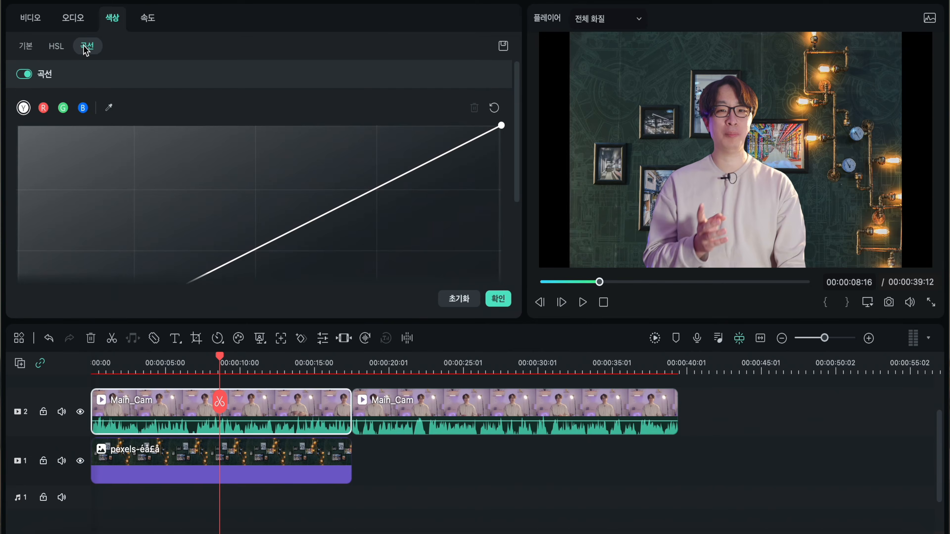
click(63, 49)
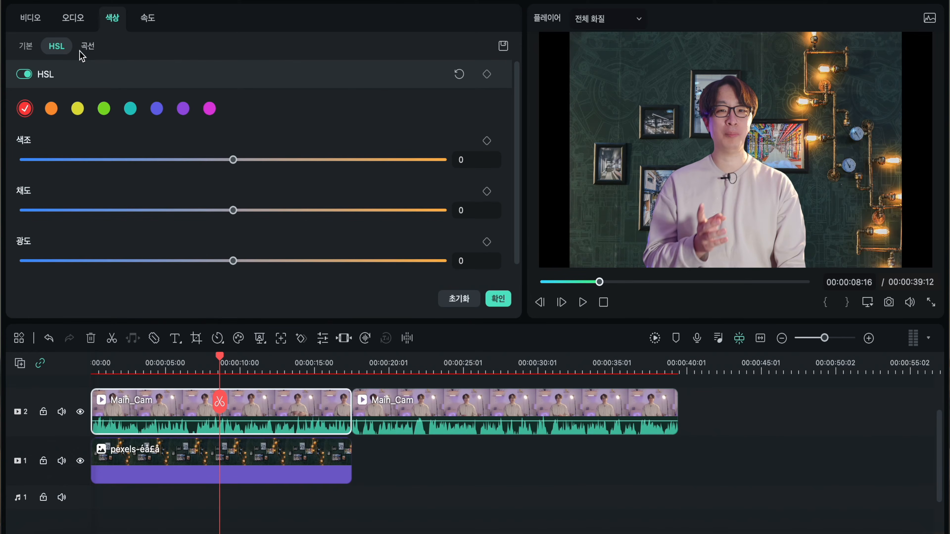
click(82, 50)
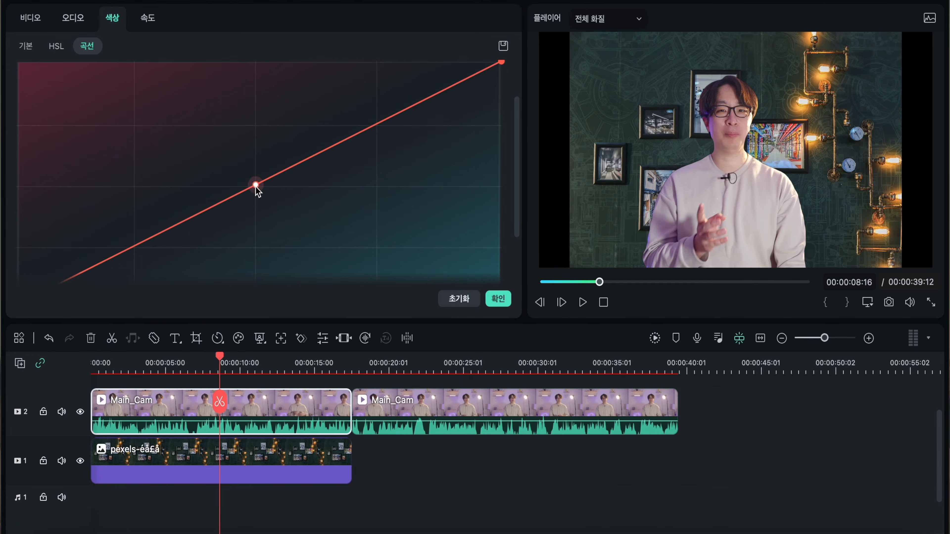
click(378, 131)
mouse_move(378, 133)
mouse_down()
mouse_move(379, 146)
mouse_move(370, 117)
mouse_up()
scroll(352, 239, up, 1)
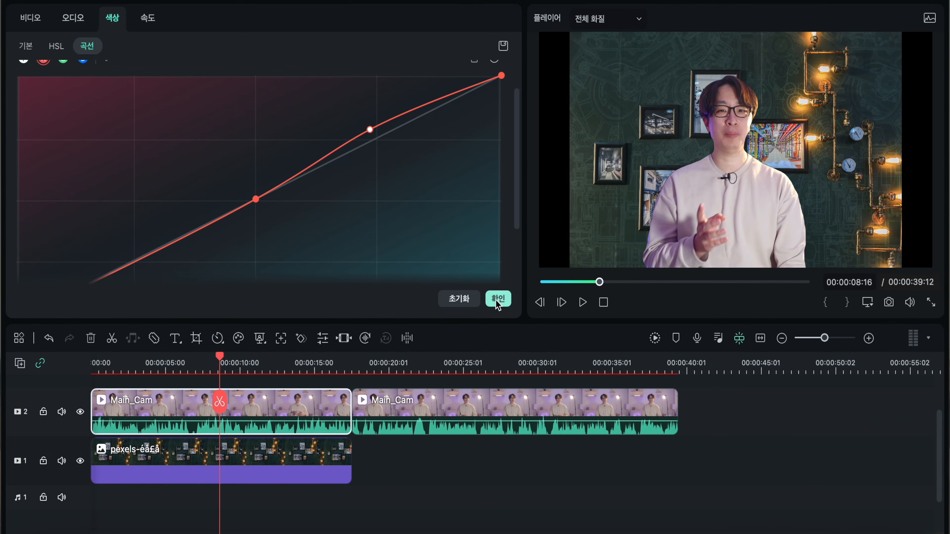
- Lower the colour temperature of the first Main_Cam segment slightly, and confirm its colour settings
click(28, 47)
drag(214, 188, 210, 189)
click(495, 302)
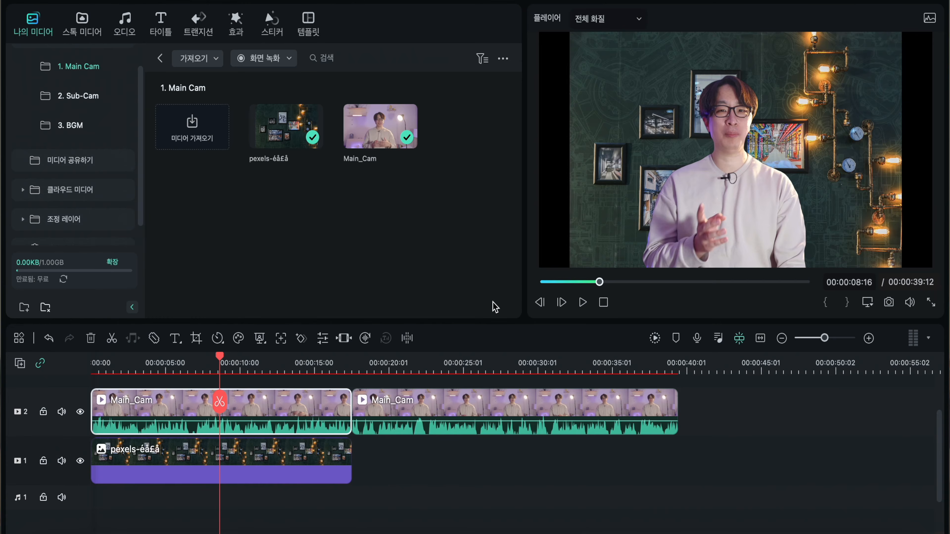
- Play the first Main_Cam segment from about 00:00:06 to 00:00:08:15 to check the person's colours against the new background
click(183, 367)
key(space)
key(space)
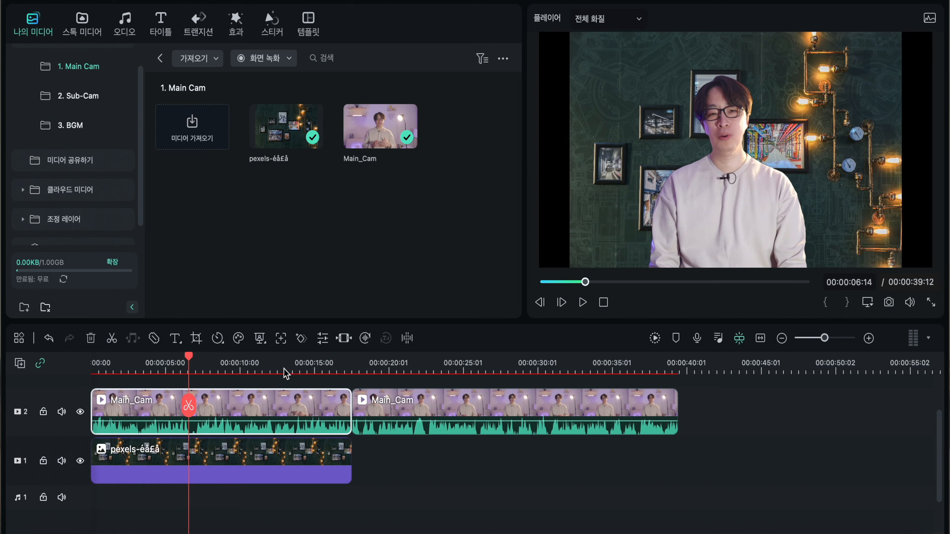
key(space)
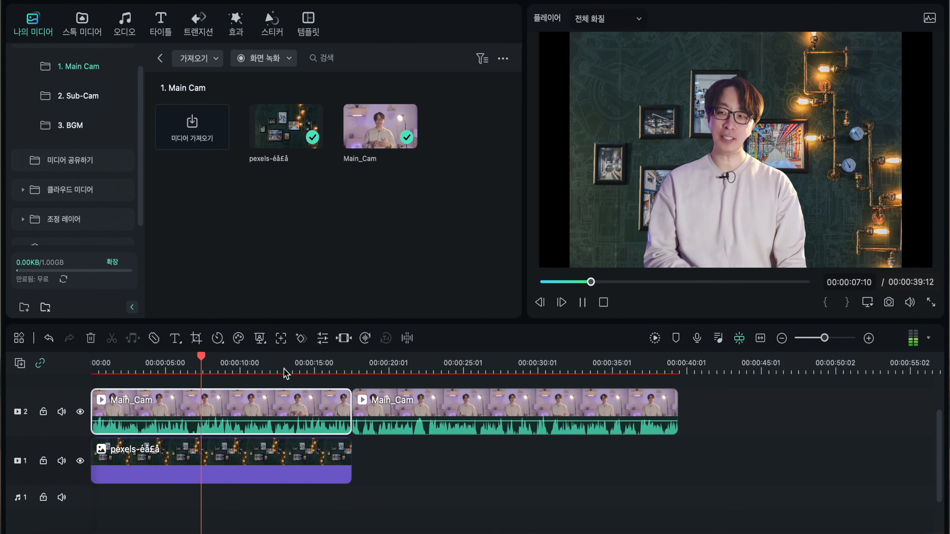
key(space)
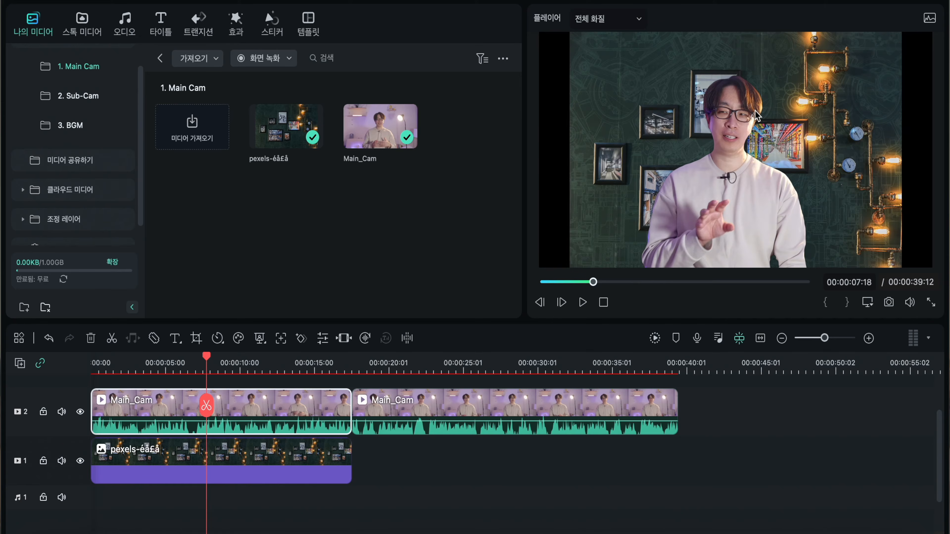
key(space)
key(space)
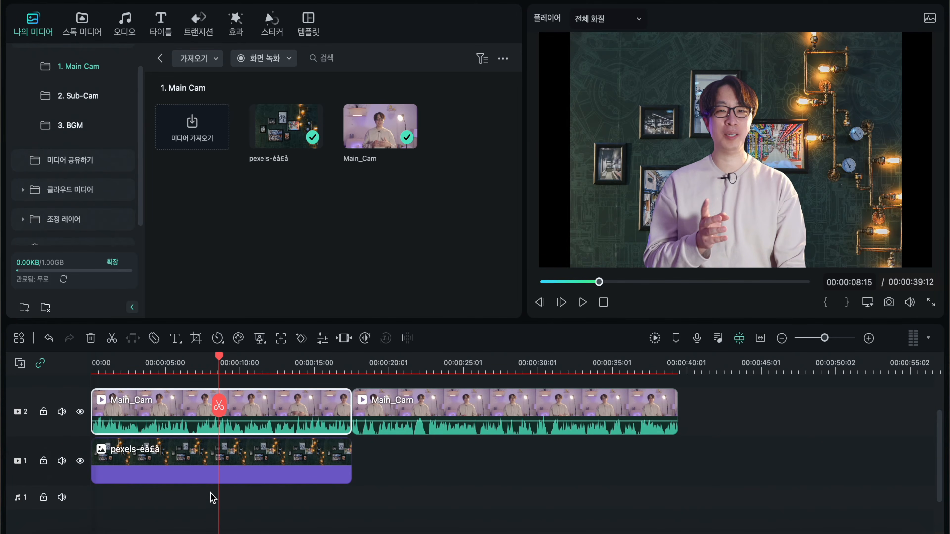
- Select the pexels image on video track 1, and browse the effects library for a blur, including Bokeh Blurs
click(228, 459)
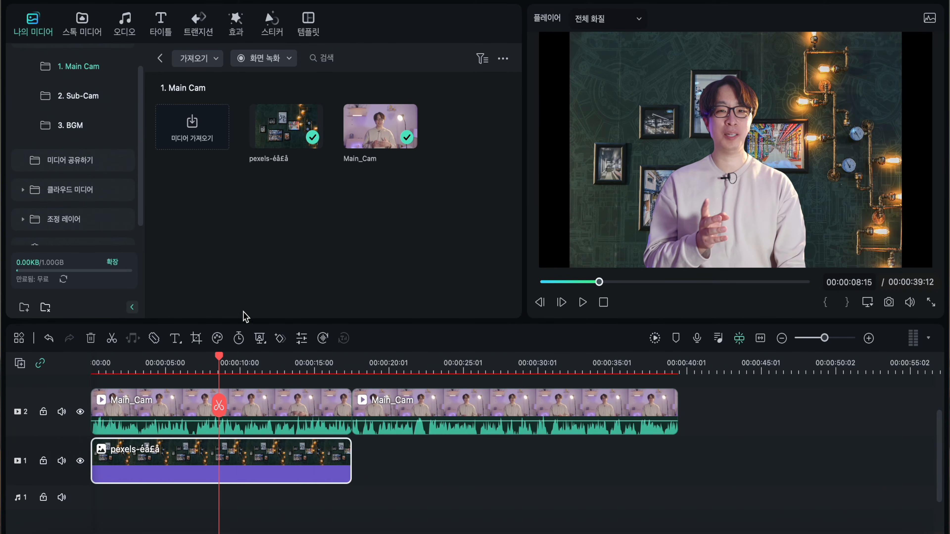
click(235, 23)
scroll(75, 193, down, 10)
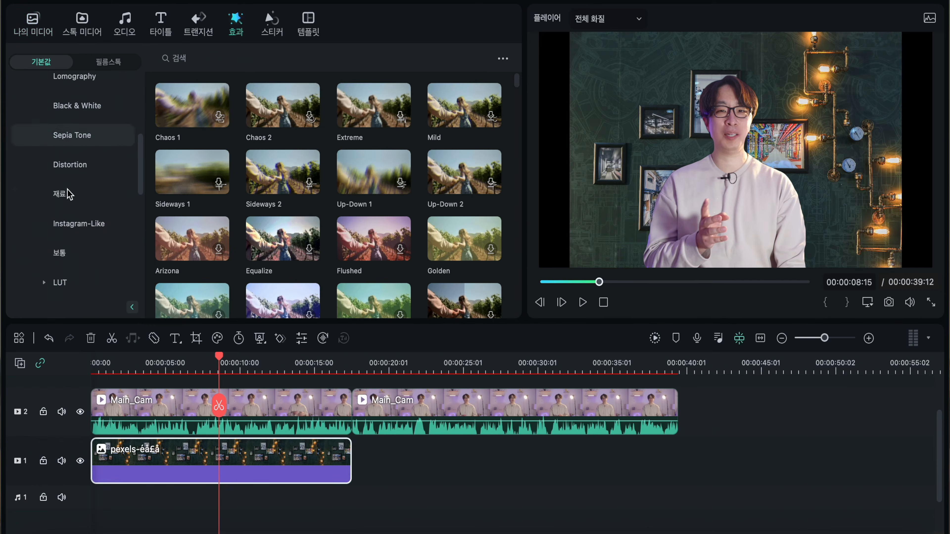
scroll(73, 189, down, 5)
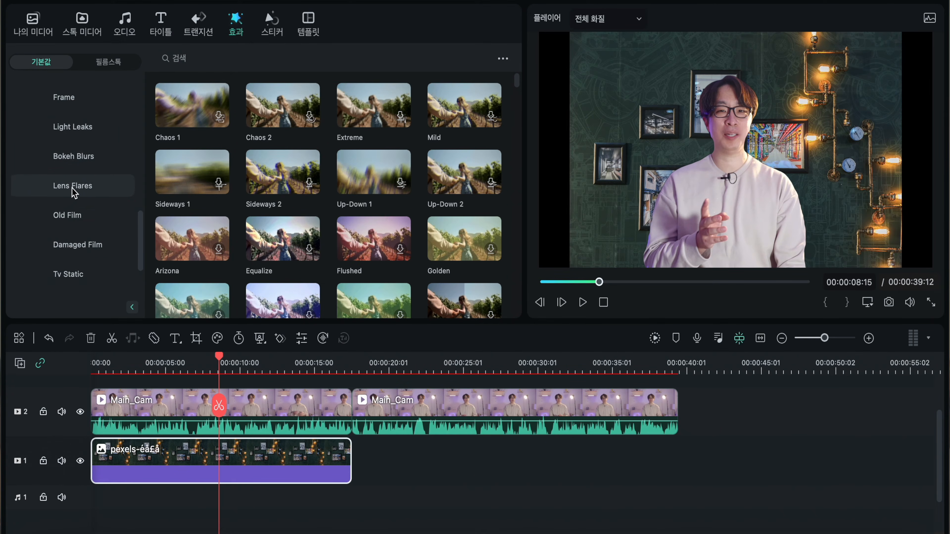
click(84, 161)
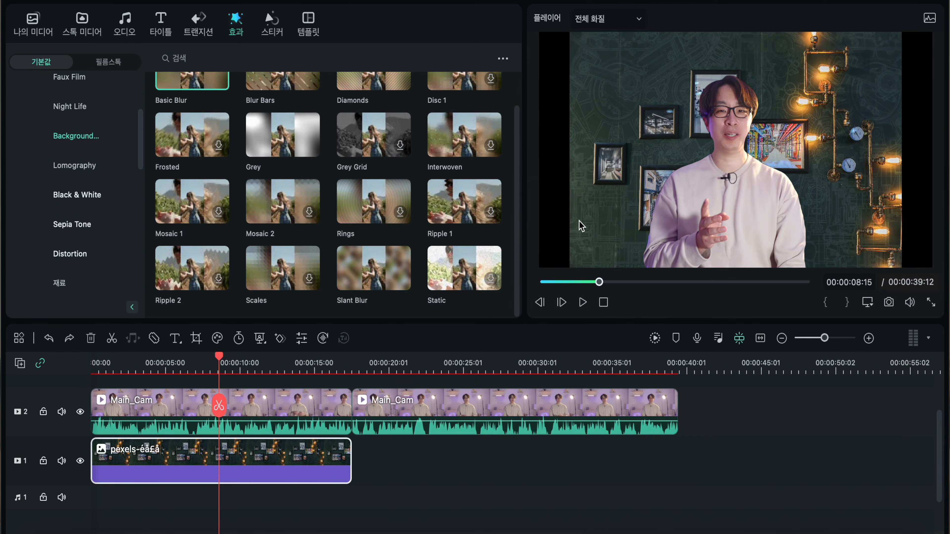
- Look through the mask, AI tool and animation settings of the pexels image, and scale it to 118% to fill the frame
click(303, 338)
click(25, 46)
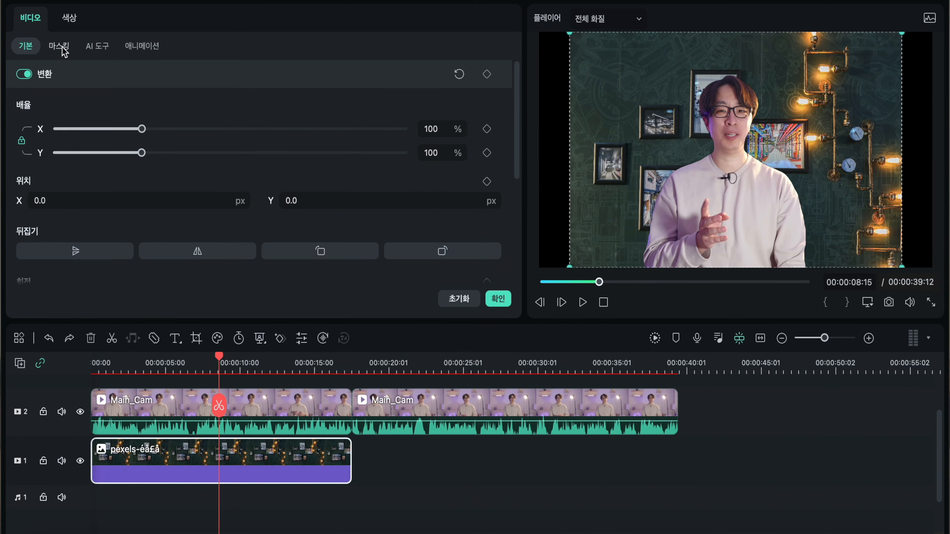
click(60, 46)
click(95, 49)
click(132, 48)
click(99, 47)
click(58, 46)
click(26, 47)
drag(431, 129, 472, 128)
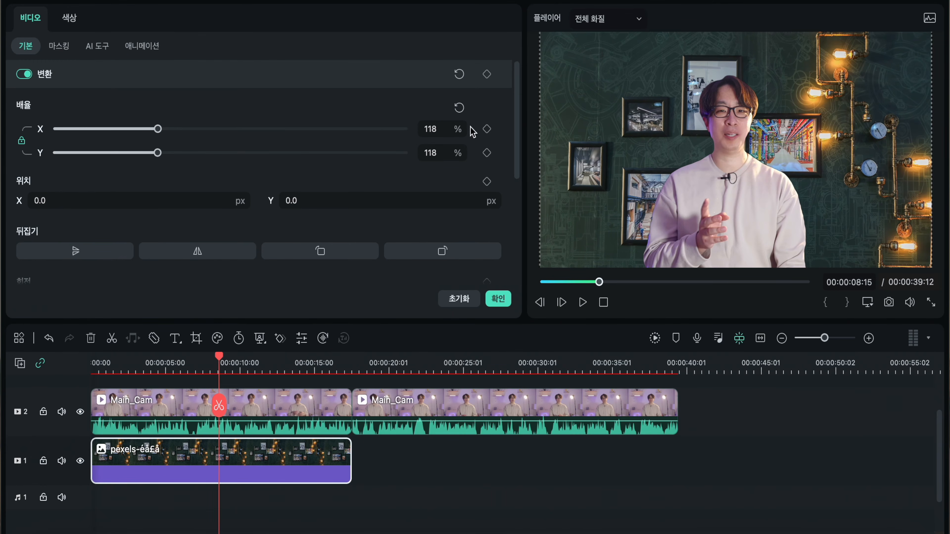
click(210, 471)
click(498, 298)
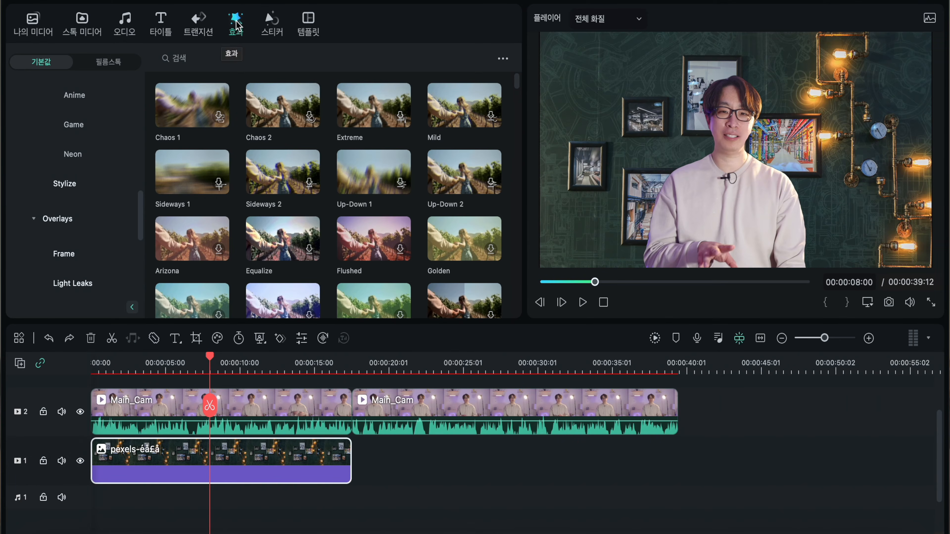
- Search the effects for "blur", and apply the Blur 2 effect to the pexels image on video track 1
click(201, 57)
text(blur)
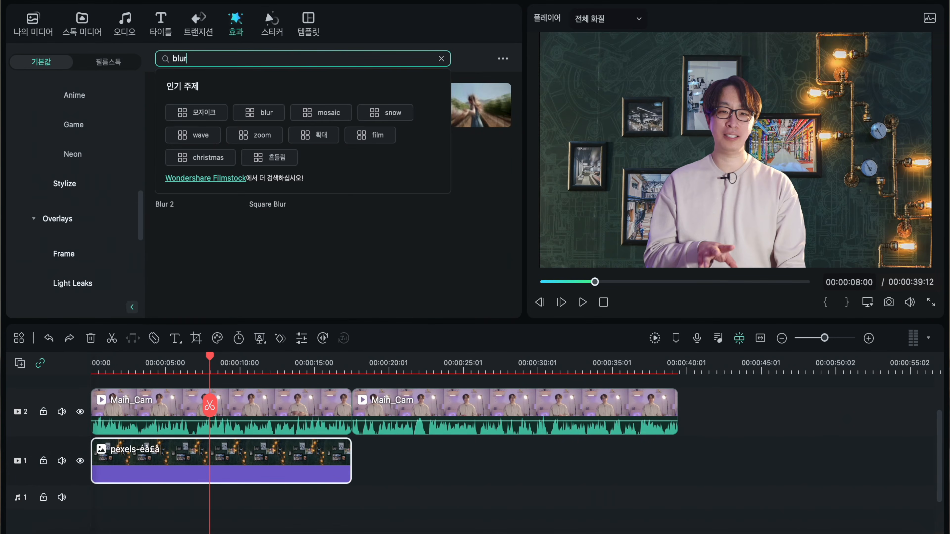
key(Return)
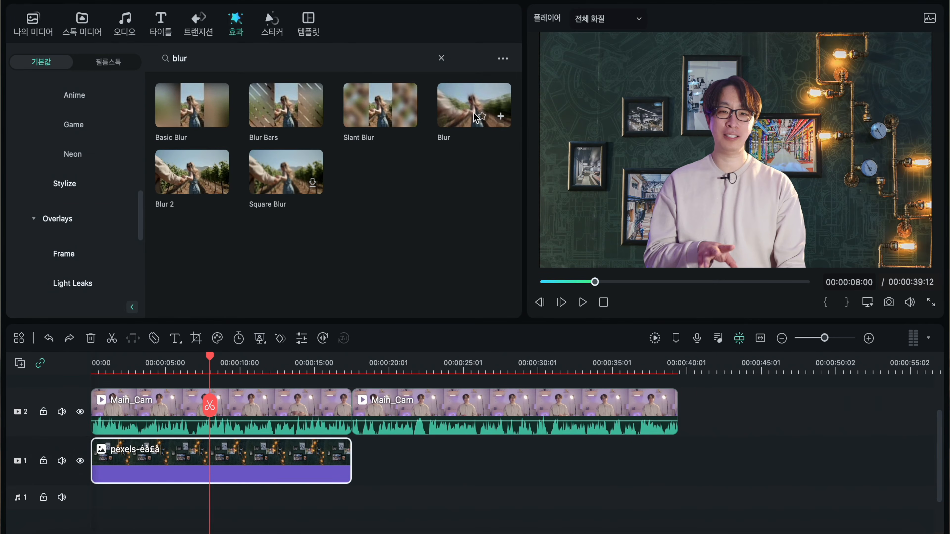
click(208, 175)
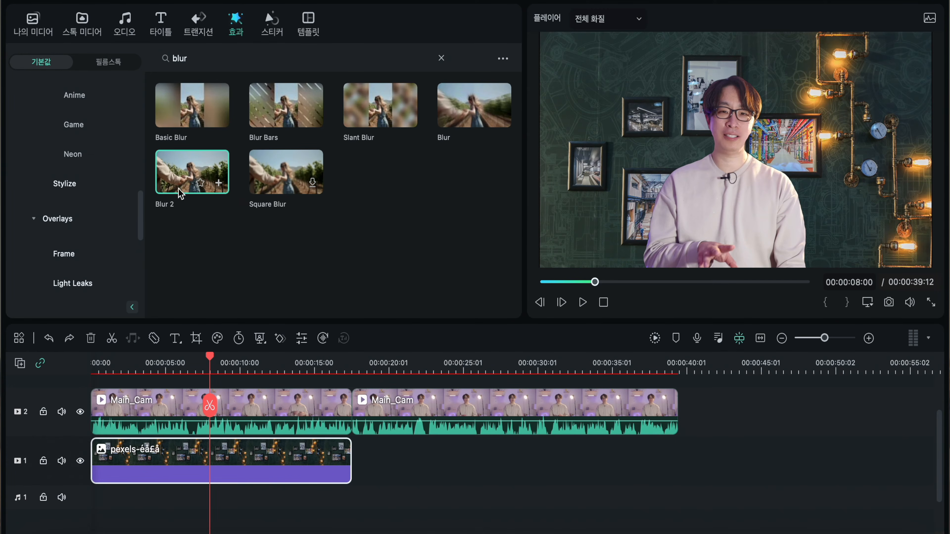
drag(183, 189, 206, 464)
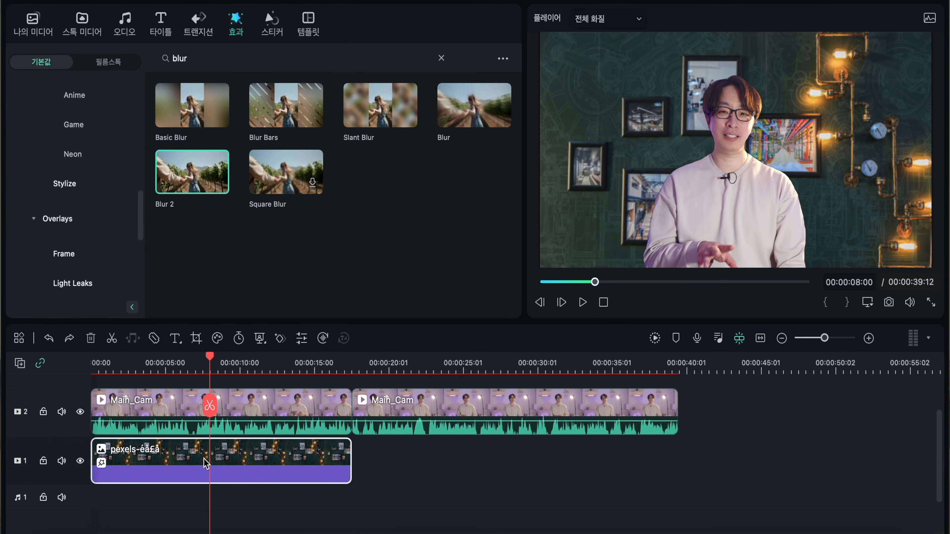
- Return to the media library, select the first Main_Cam segment, and look at its chroma key, AI Portrait and smart cutout options
click(33, 22)
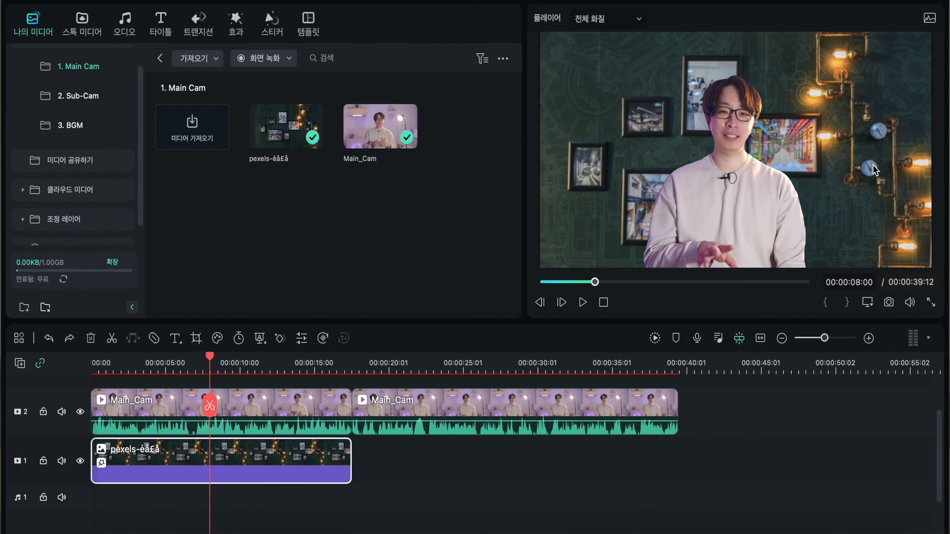
click(236, 452)
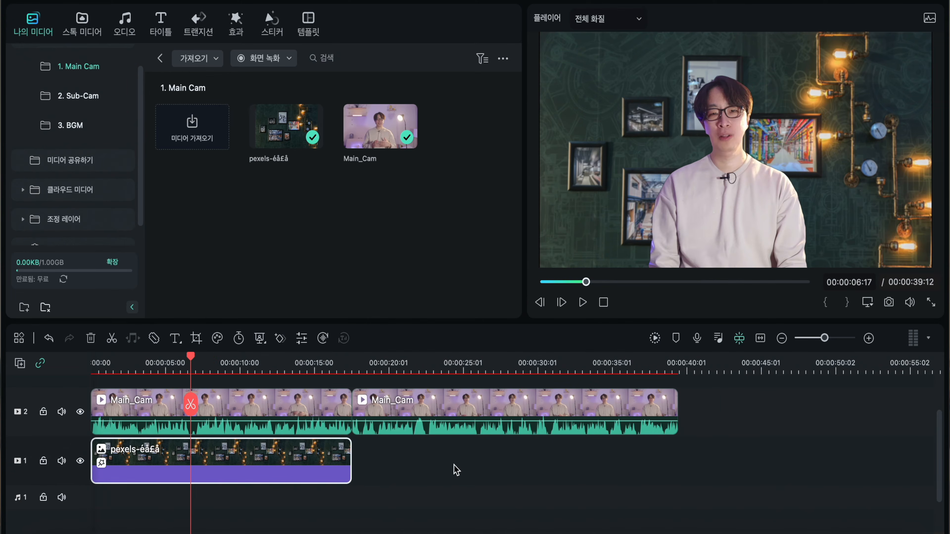
click(254, 408)
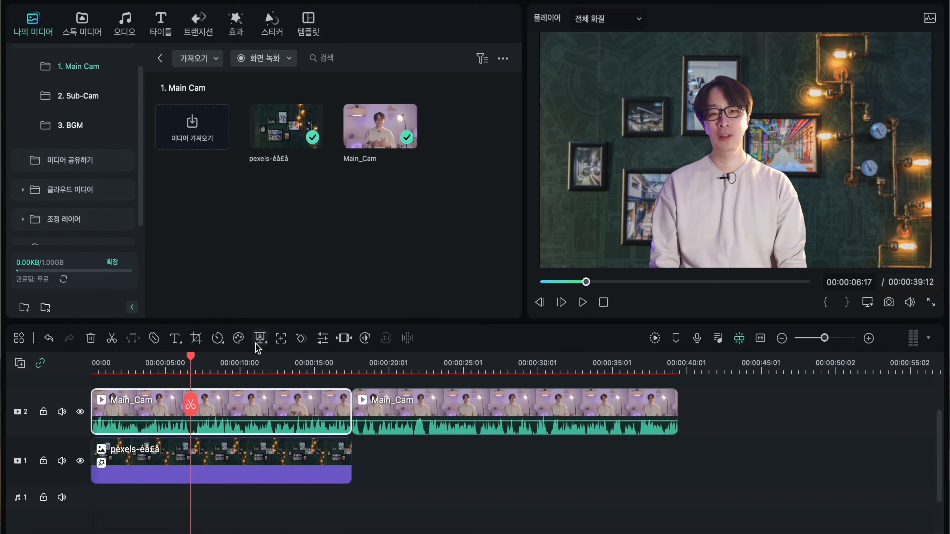
click(260, 338)
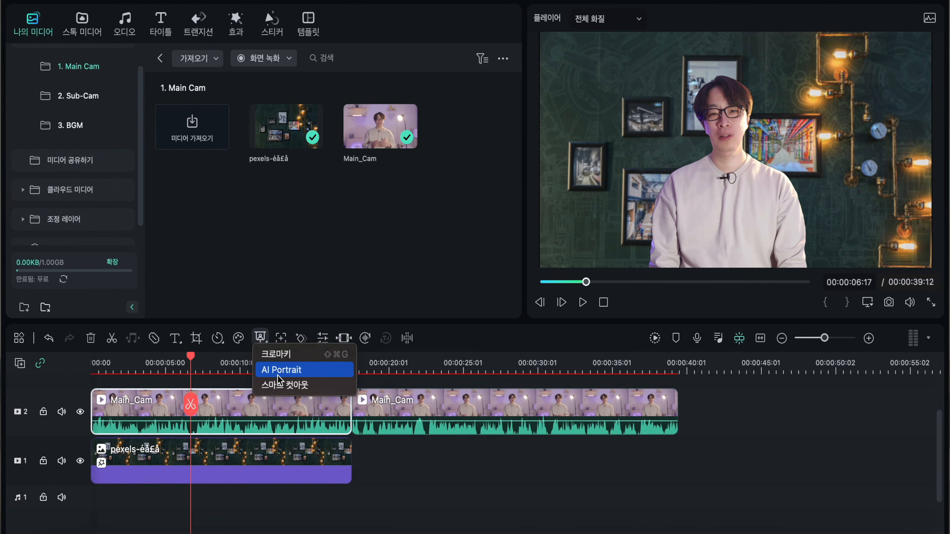
click(259, 413)
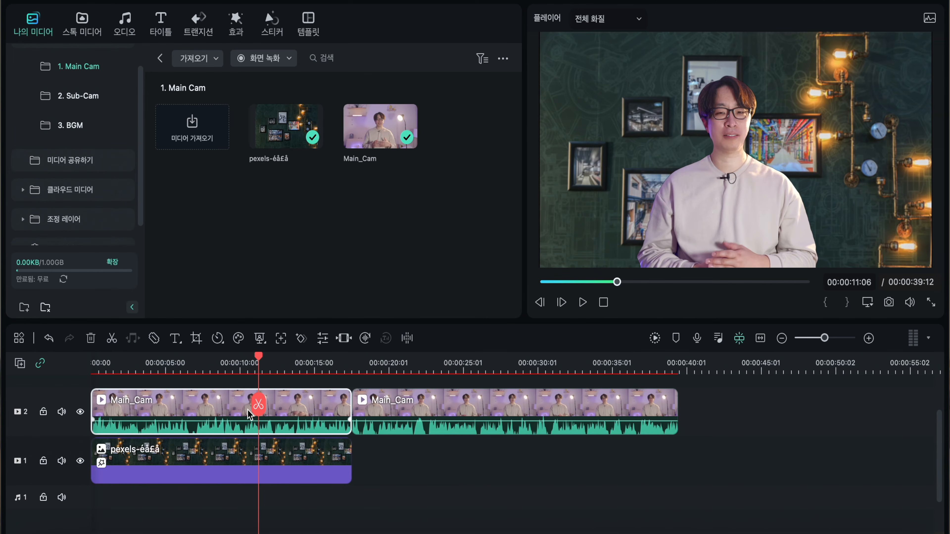
- Run Smart Cutout on the first Main_Cam segment, brushing over the man from the first frame as the area to keep
key(Home)
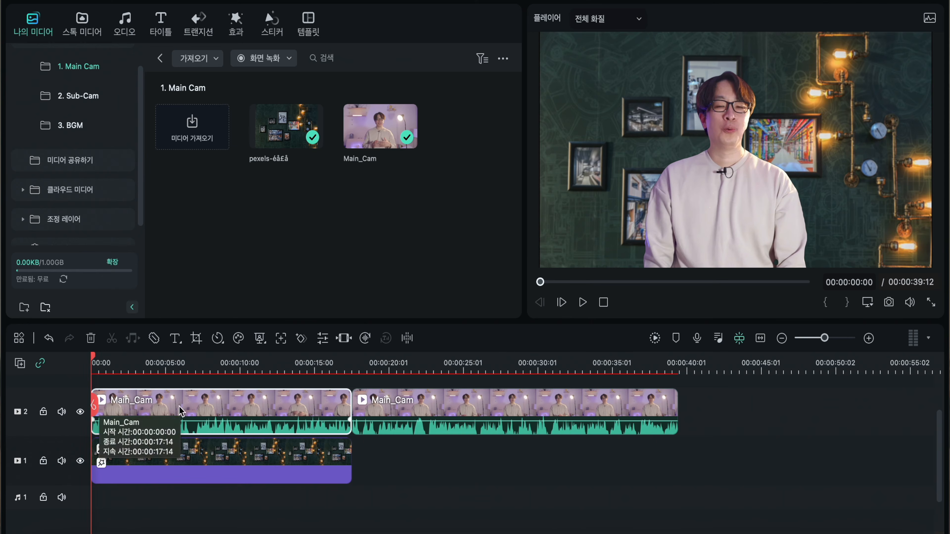
click(261, 341)
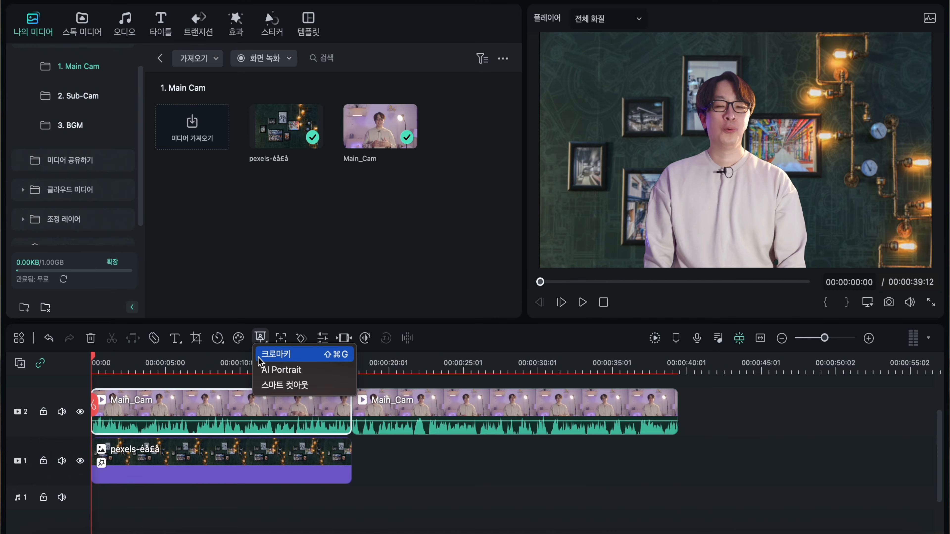
click(293, 386)
mouse_move(99, 421)
mouse_down()
mouse_move(458, 425)
mouse_move(95, 423)
mouse_up()
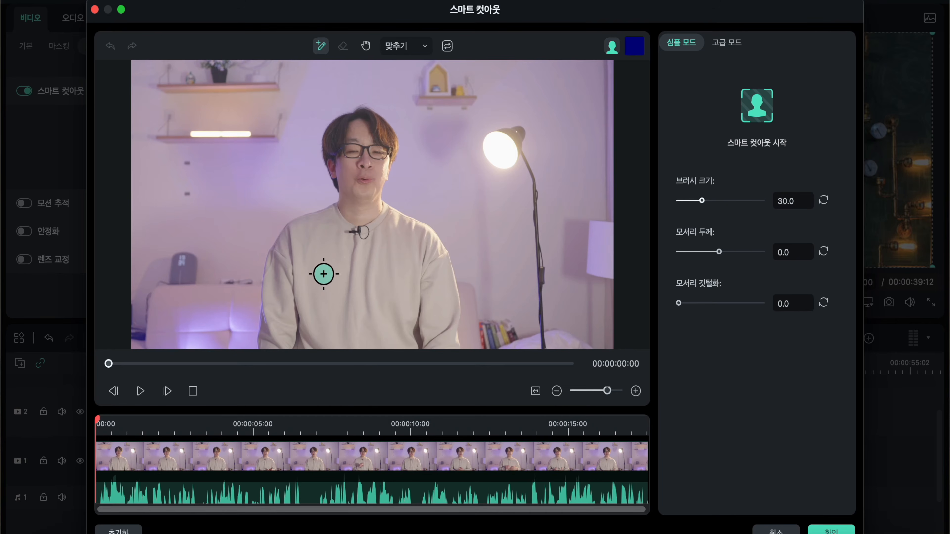
mouse_move(278, 335)
mouse_down()
mouse_move(301, 238)
mouse_move(348, 213)
mouse_move(349, 138)
mouse_move(371, 131)
mouse_move(375, 216)
mouse_move(430, 252)
mouse_move(441, 307)
mouse_move(408, 335)
mouse_move(301, 332)
mouse_move(288, 272)
mouse_move(278, 327)
mouse_move(300, 234)
mouse_move(339, 216)
mouse_move(354, 181)
mouse_move(339, 144)
mouse_move(363, 132)
mouse_move(377, 145)
mouse_move(368, 199)
mouse_move(415, 246)
mouse_move(433, 322)
mouse_move(329, 326)
mouse_move(304, 258)
mouse_move(371, 224)
mouse_move(403, 244)
mouse_move(369, 214)
mouse_move(420, 262)
mouse_up()
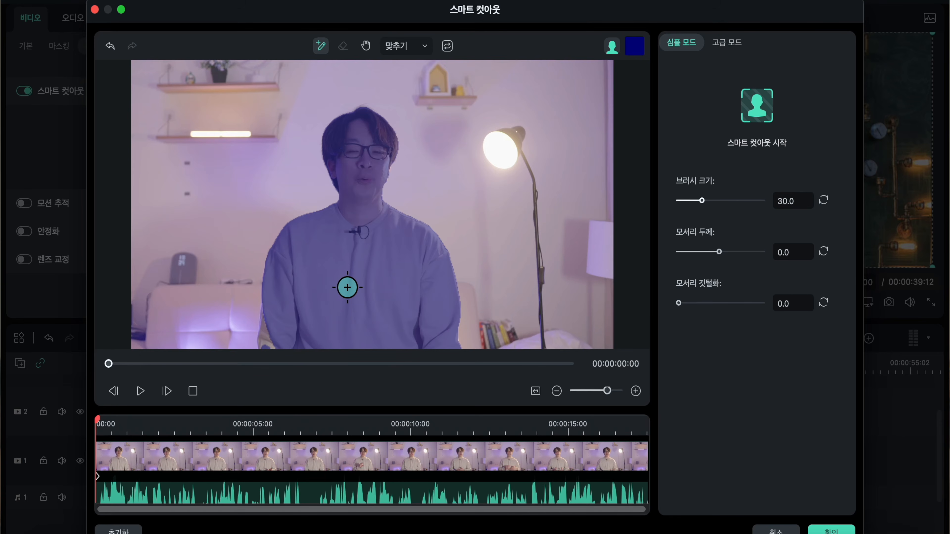
mouse_move(277, 326)
mouse_down()
mouse_move(270, 340)
mouse_move(271, 330)
mouse_up()
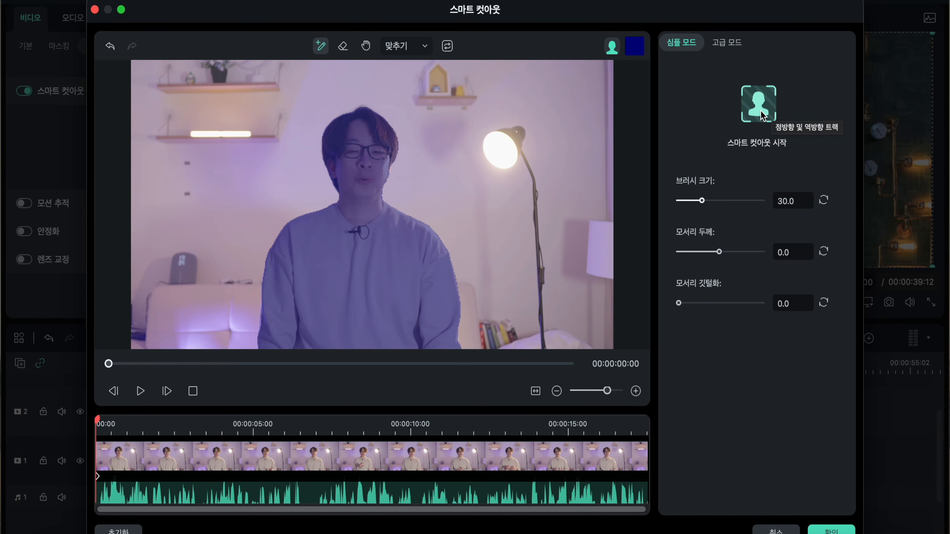
click(759, 105)
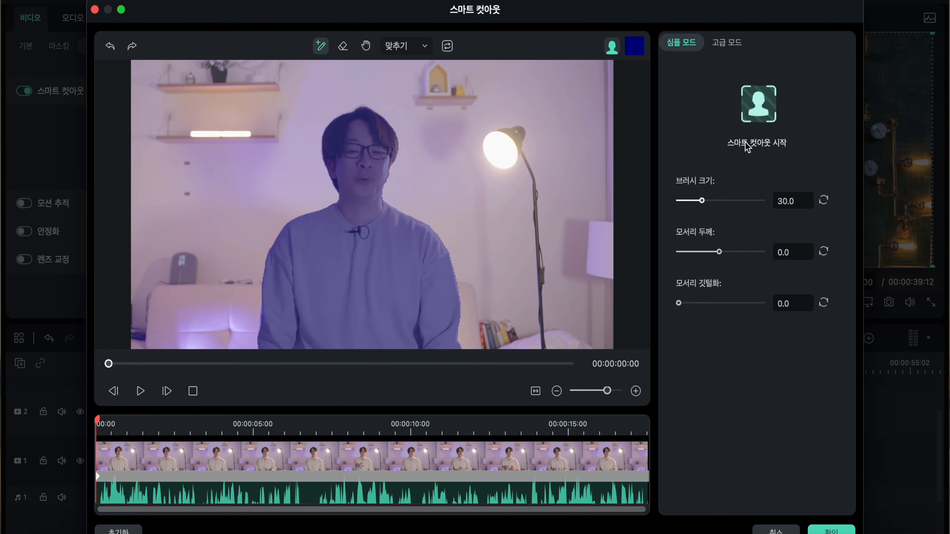
mouse_move(98, 419)
mouse_down()
mouse_move(590, 412)
mouse_move(98, 416)
mouse_up()
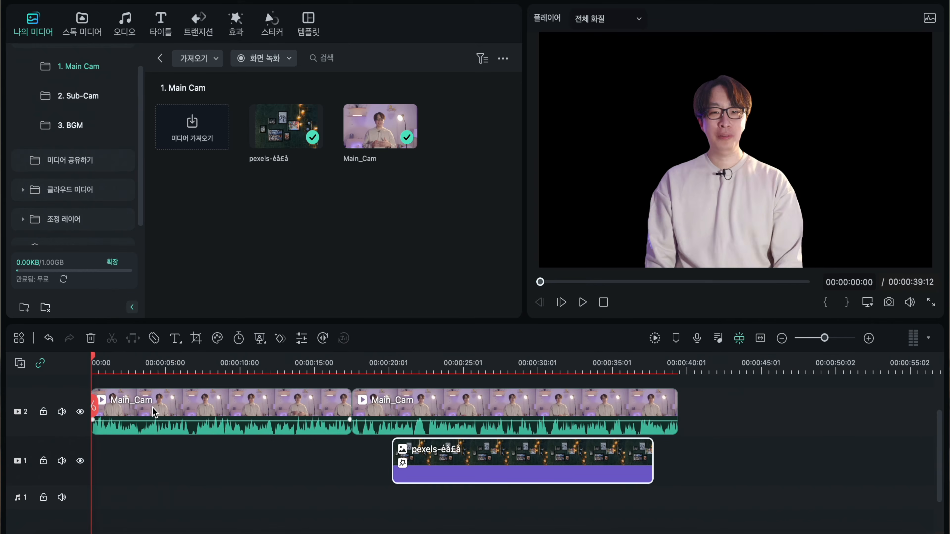
- Play the first Main_Cam cutout, and move the pexels image back to the start of video track 1 beneath it
click(153, 410)
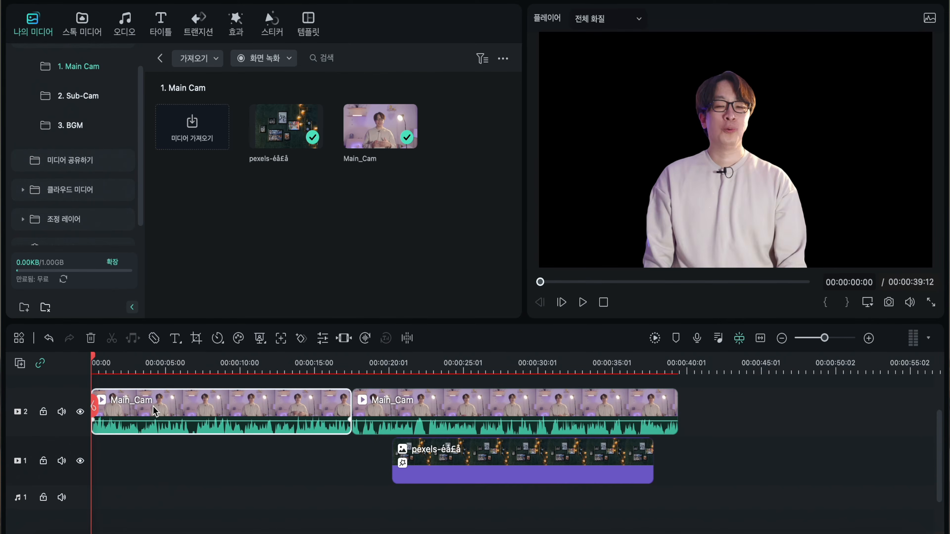
key(space)
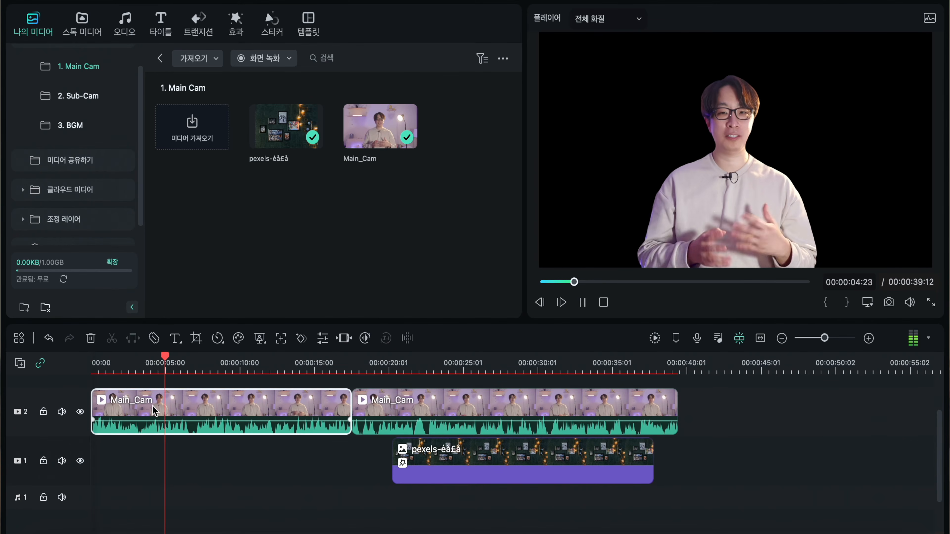
drag(435, 455, 135, 452)
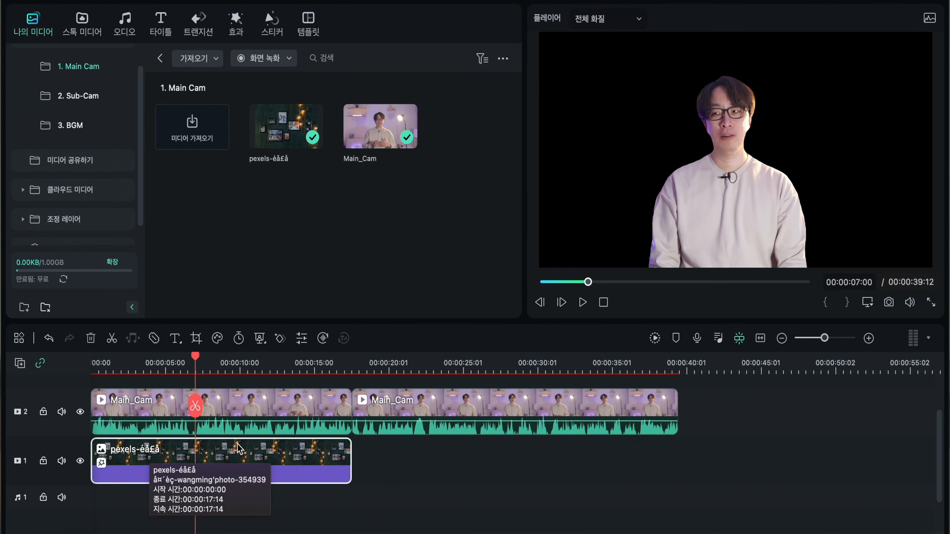
key(space)
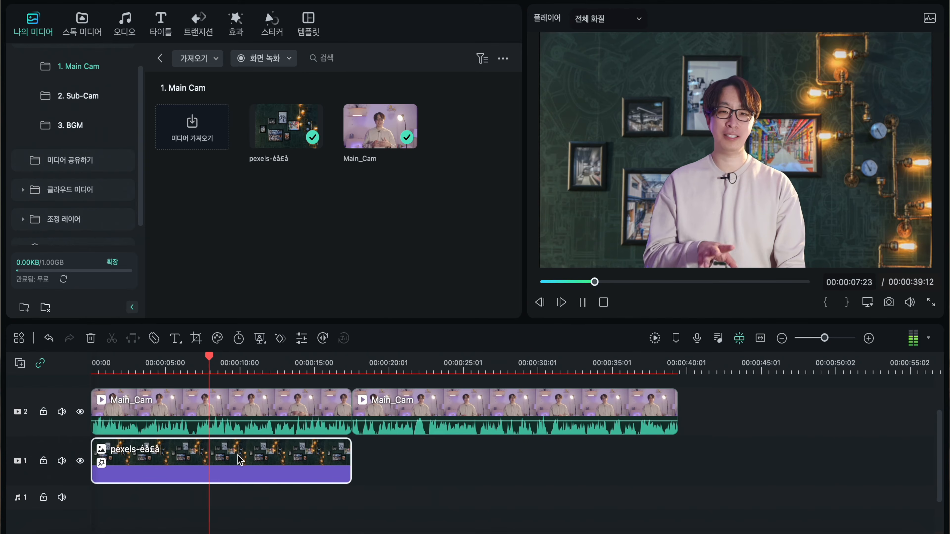
key(space)
- Convert the speech of the entire timeline sequence to subtitles with 한국어(한국) as the source language, and play the result
click(250, 420)
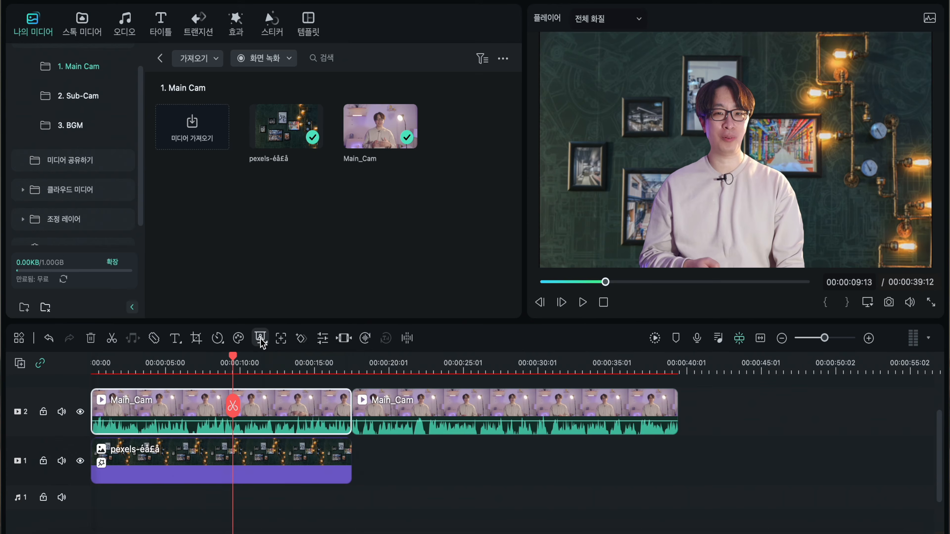
click(261, 341)
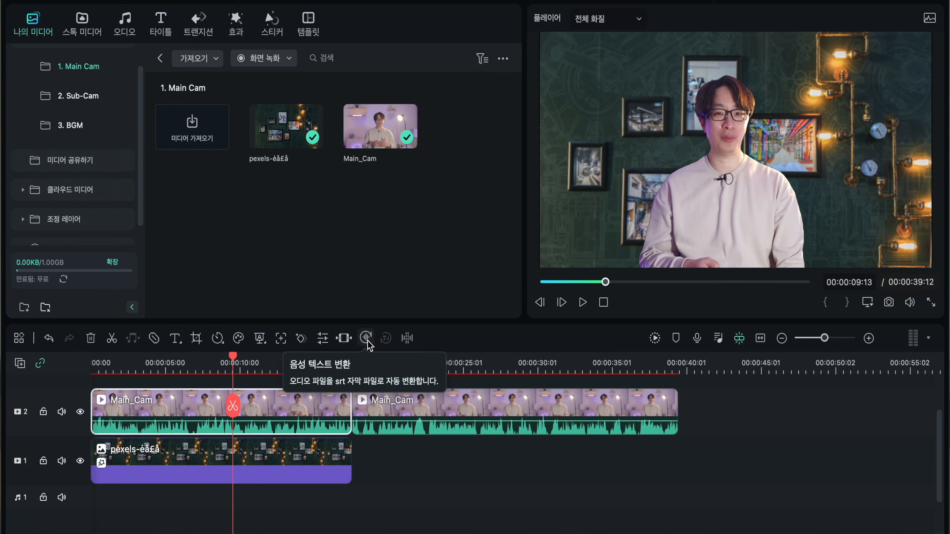
scroll(307, 425, up, 2)
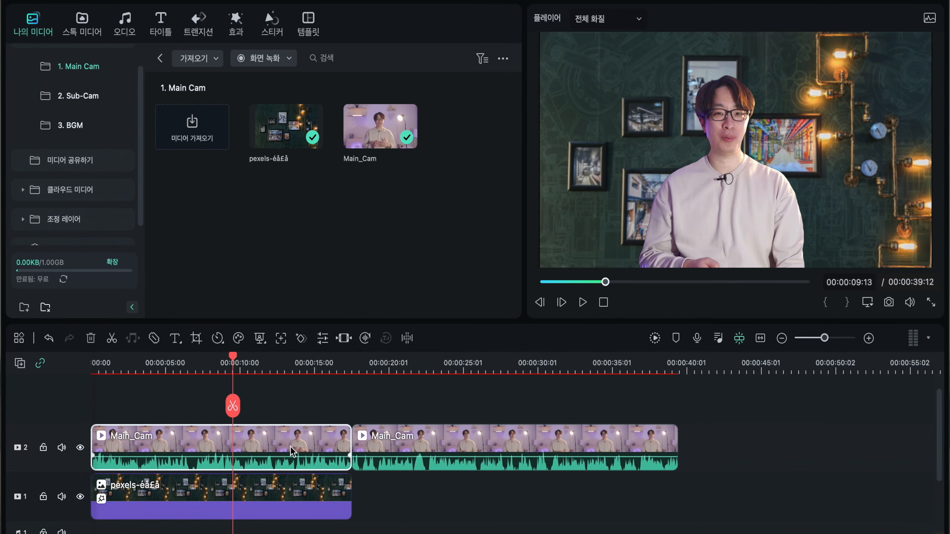
click(365, 339)
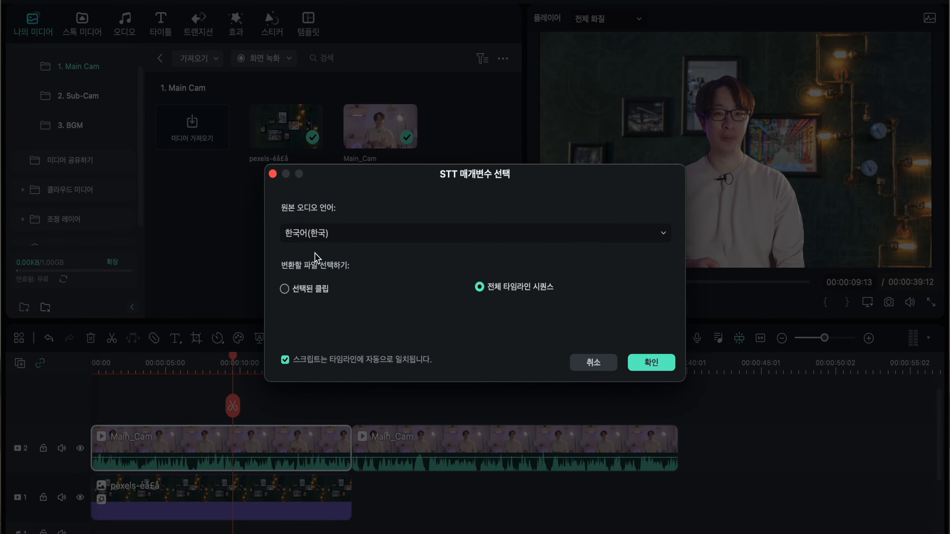
click(324, 235)
click(323, 235)
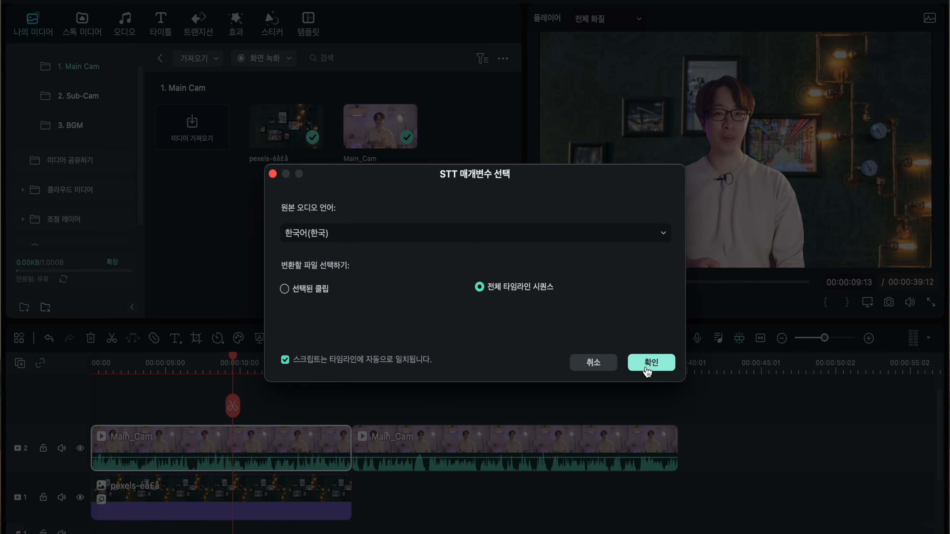
click(650, 363)
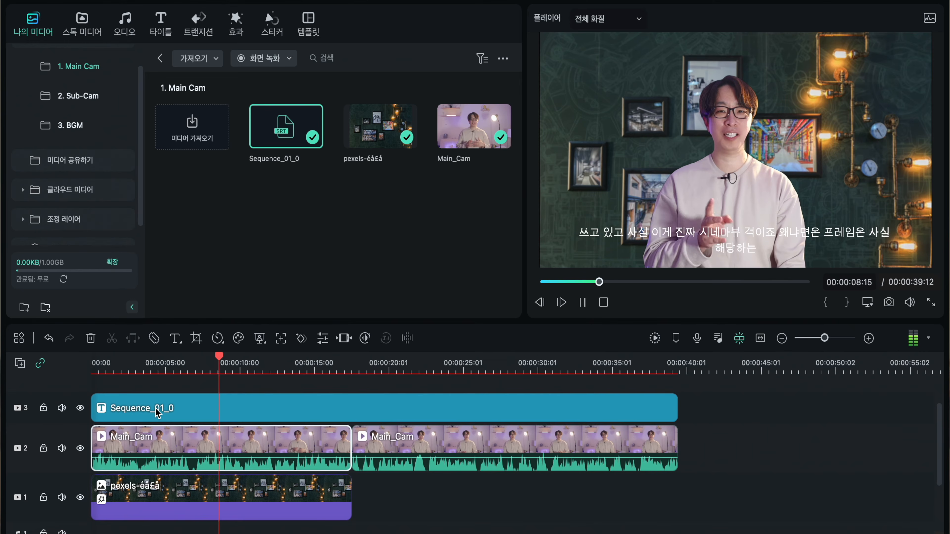
key(space)
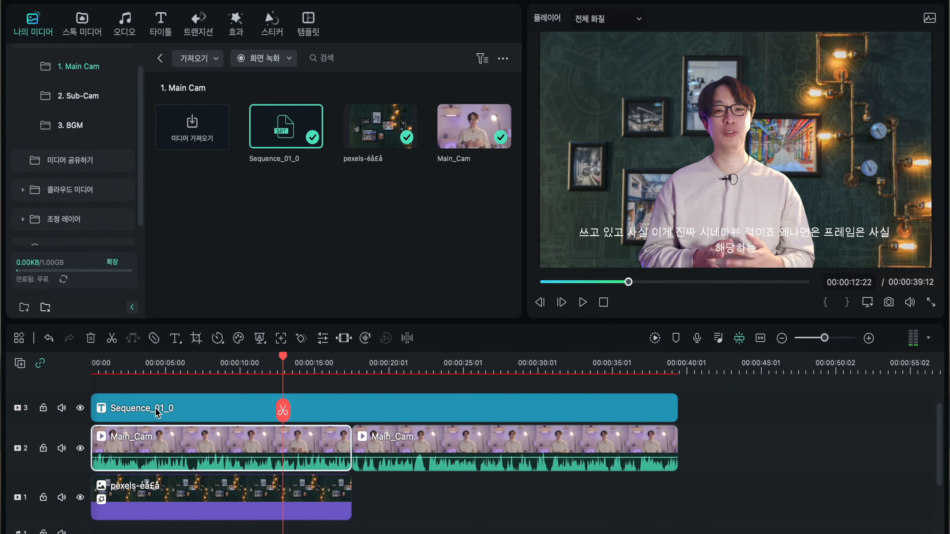
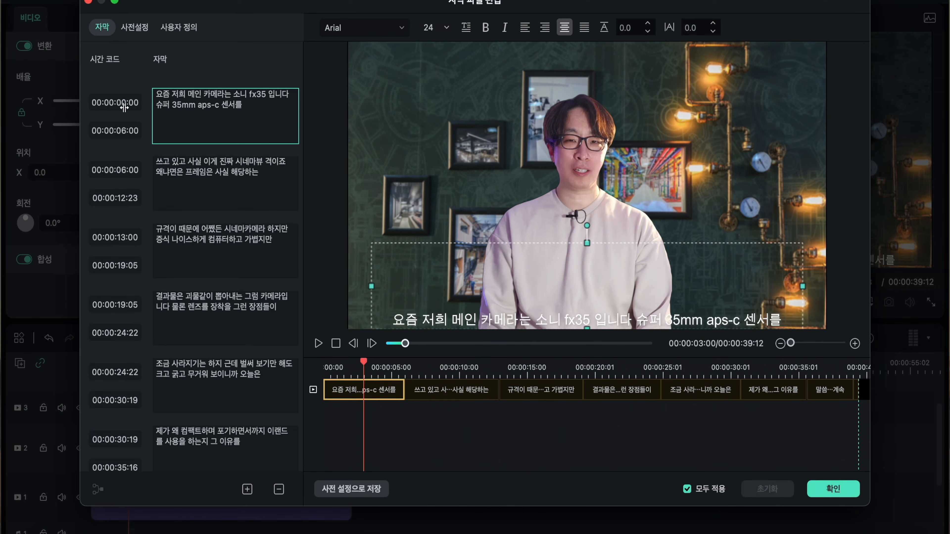
- Look through the generated subtitles, and correct the camera name in the first one to "fx30"
scroll(119, 165, down, 5)
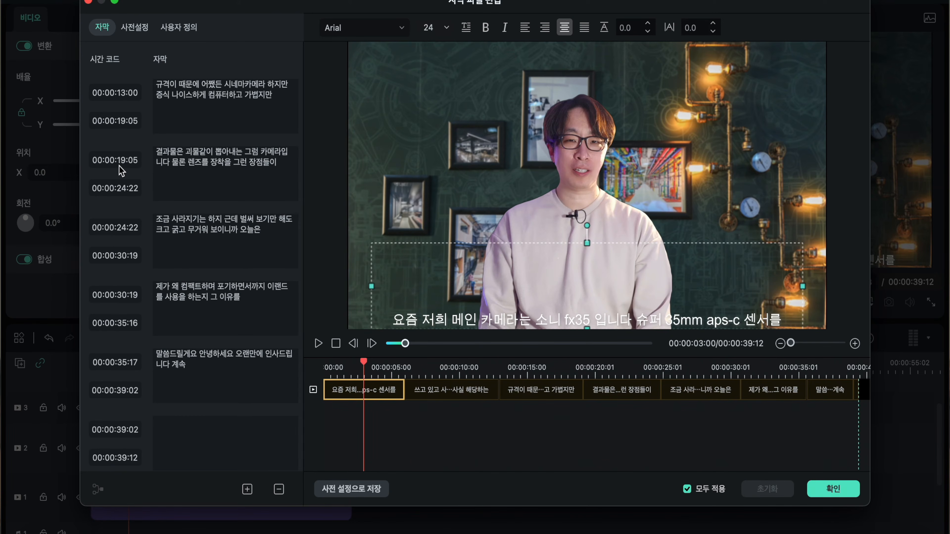
scroll(119, 165, up, 5)
click(171, 94)
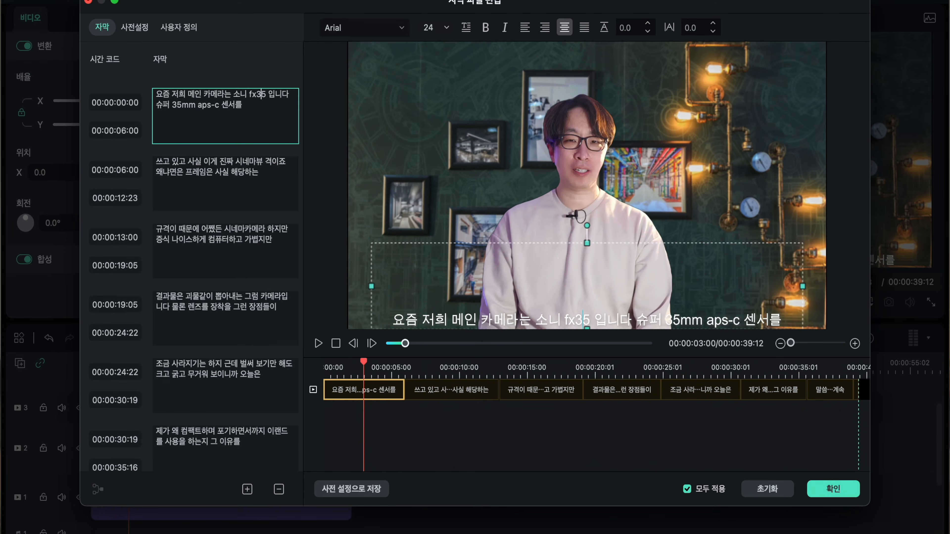
key(BackSpace)
text(0)
- Correct the second subtitle to "시네마 규격이죠 왜냐면은 풀프레임은 사실 사진에 해당하는" and the start of the third to "규격이기 때문에"
click(196, 161)
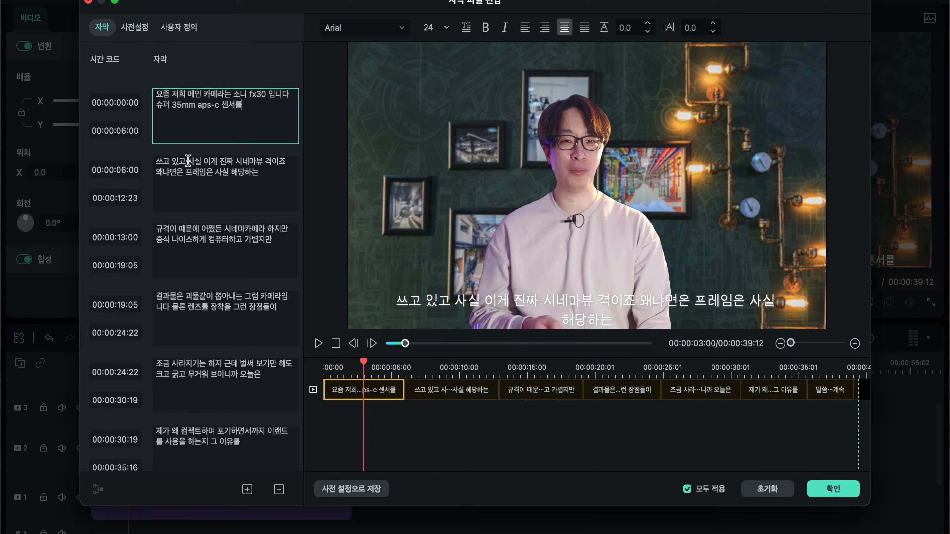
click(264, 161)
key(BackSpace)
text(규)
key(Right)
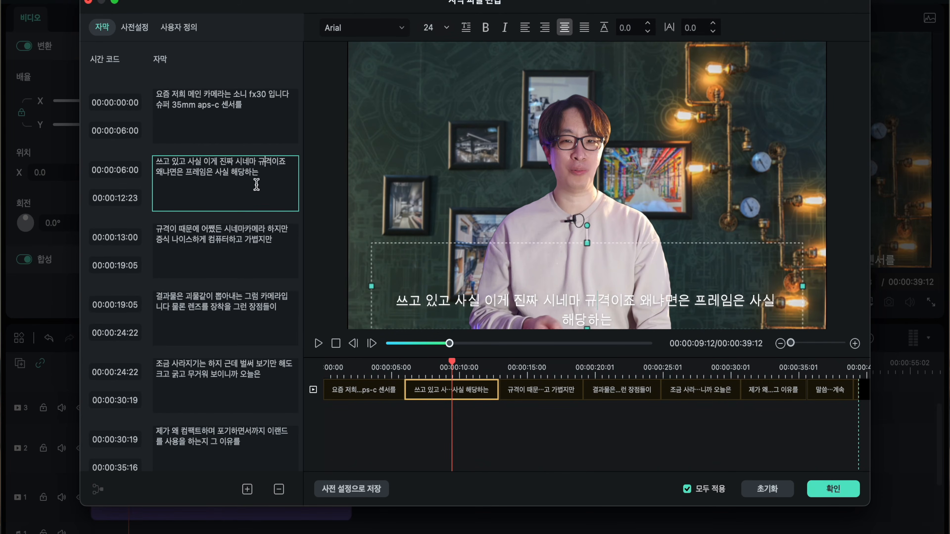
click(186, 229)
double_click(134, 235)
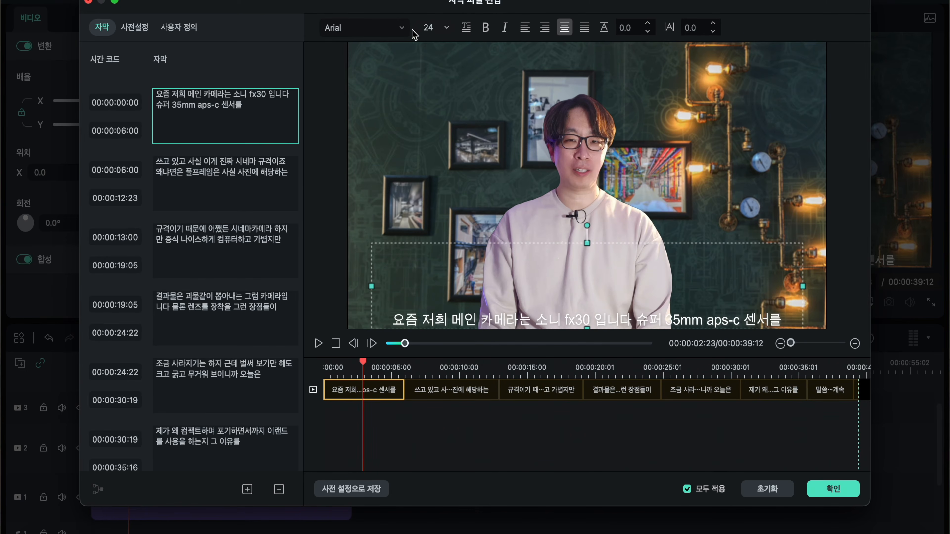
- Change the font of all subtitles to Pretendard Variable
click(401, 30)
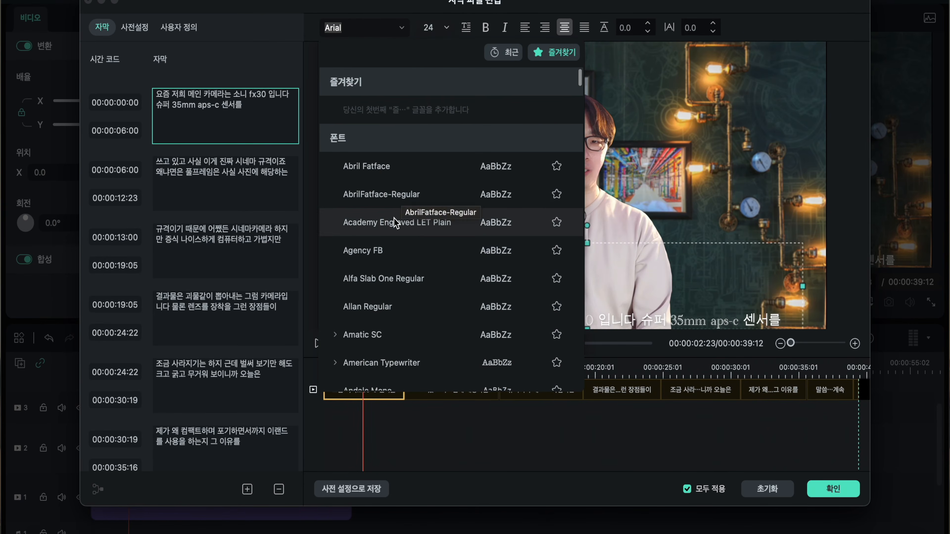
scroll(394, 218, down, 20)
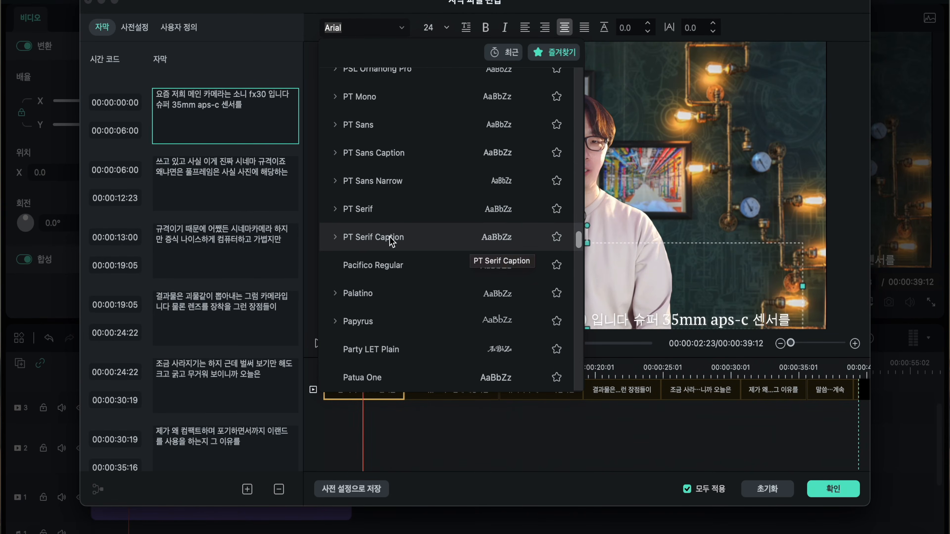
scroll(392, 238, down, 6)
scroll(396, 237, down, 5)
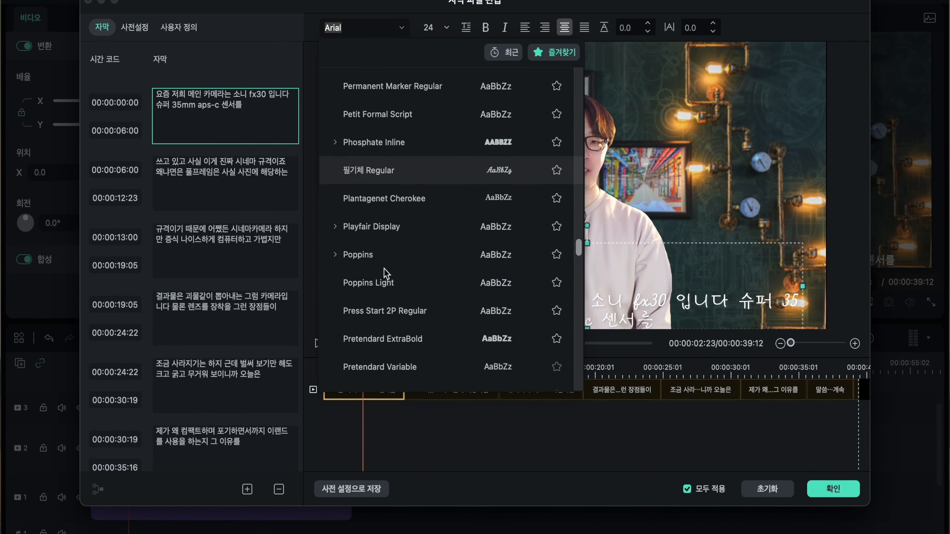
scroll(386, 275, down, 3)
click(382, 272)
- Set the font size of all subtitles to 14
click(436, 28)
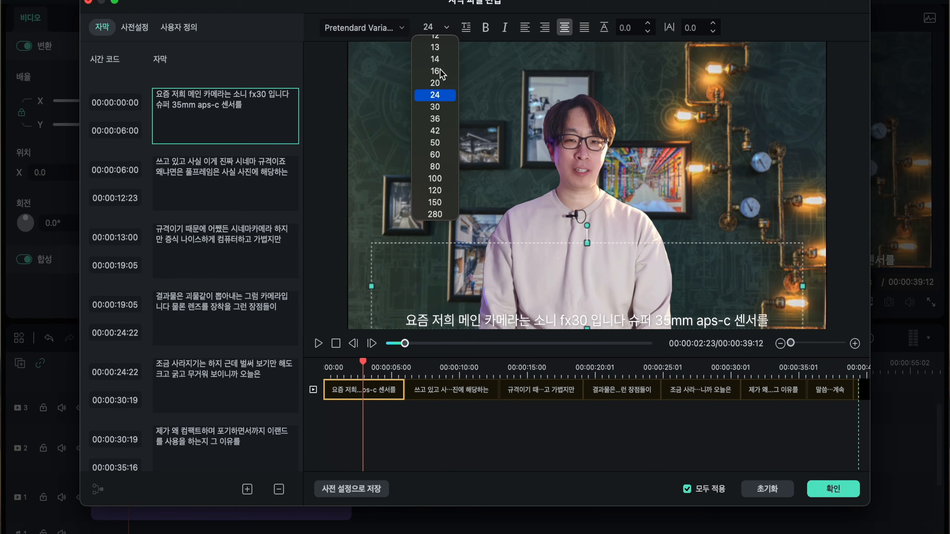
click(437, 47)
click(440, 33)
click(440, 64)
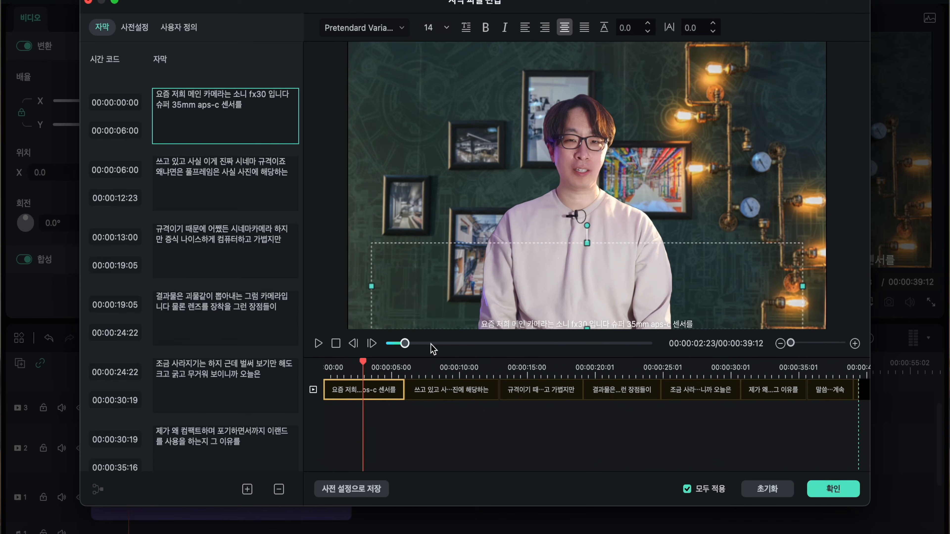
- Check the restyled subtitles at several points of the subtitle timeline, and apply the subtitle edits
click(479, 381)
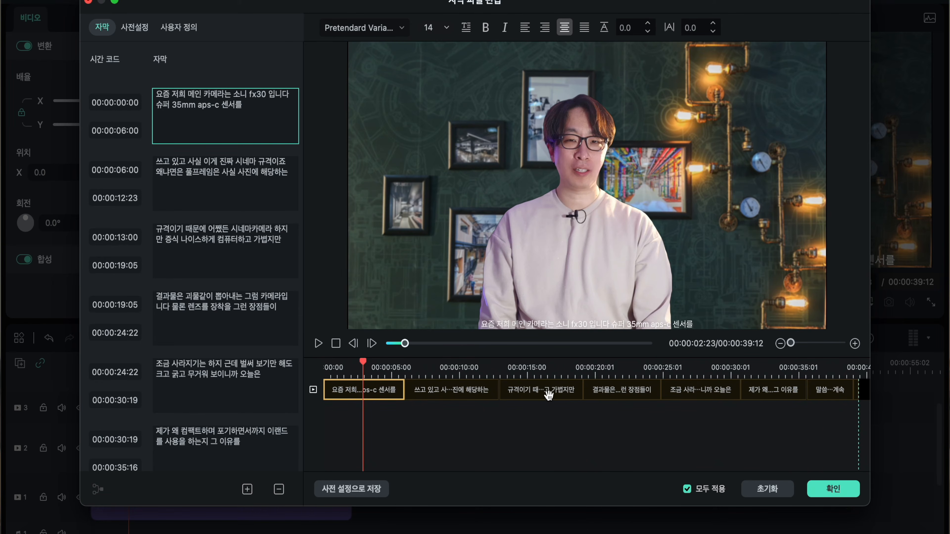
click(545, 391)
click(765, 391)
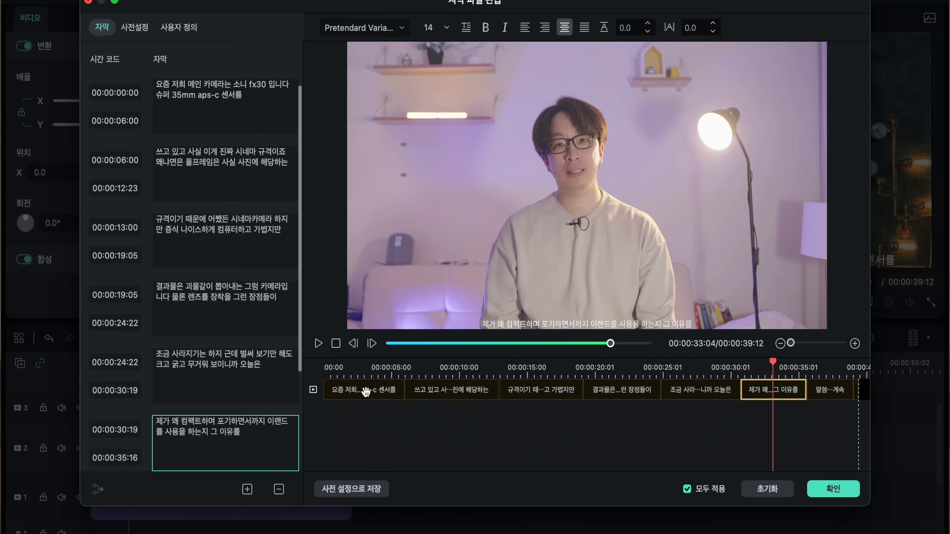
click(363, 391)
click(814, 494)
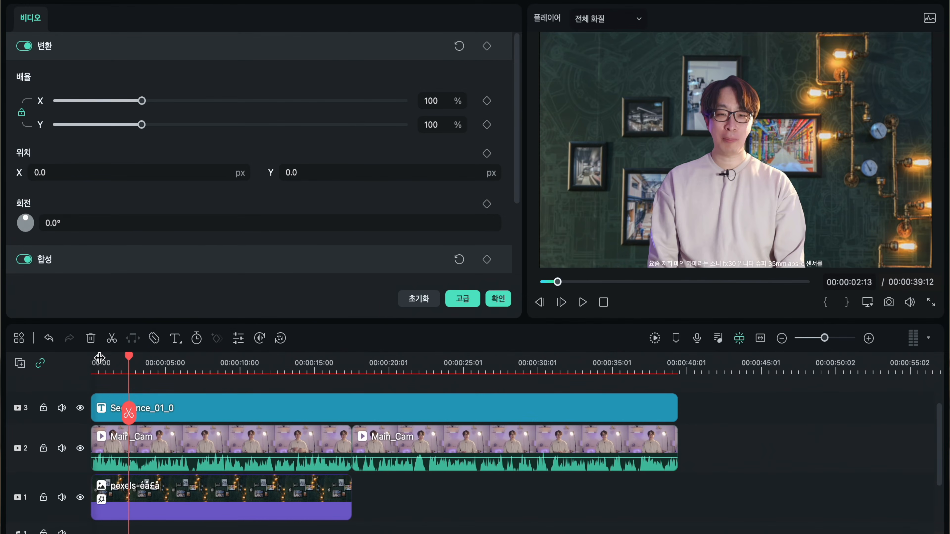
- Play the sequence, and raise the Sequence_01_0 subtitles on video track 3 to a Y position of 68 px
key(space)
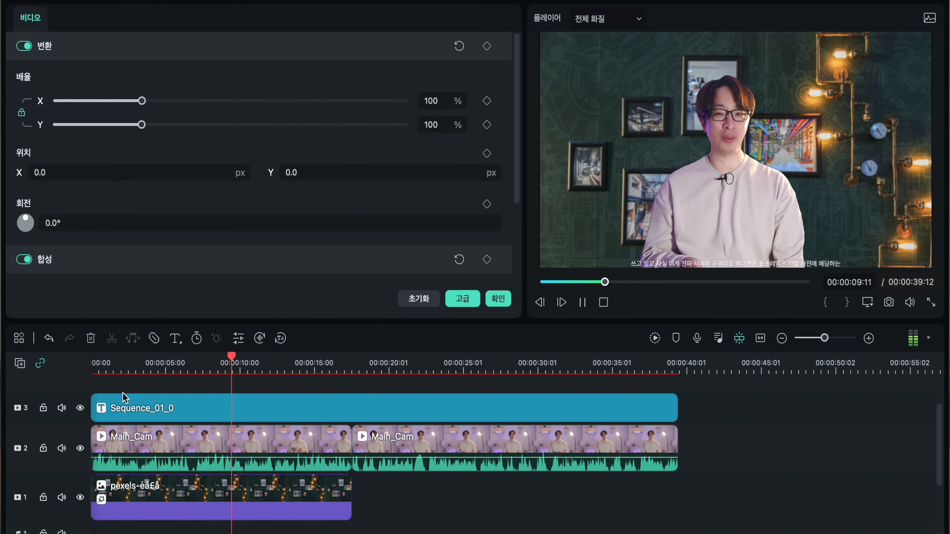
click(172, 408)
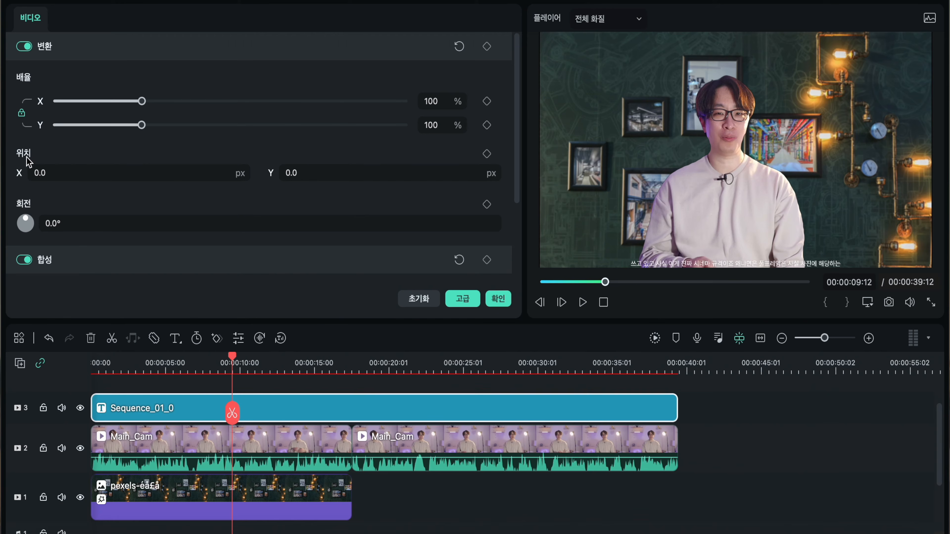
drag(291, 173, 741, 223)
drag(506, 207, 339, 192)
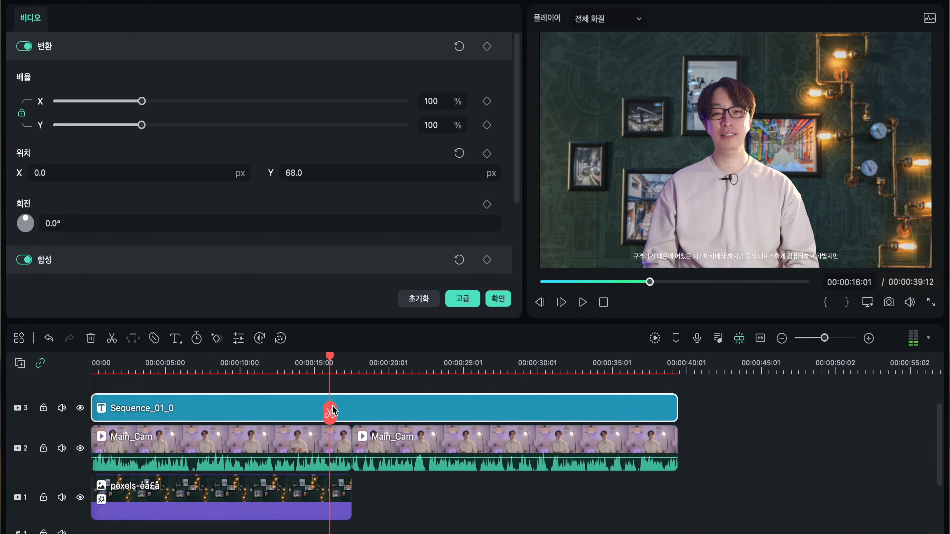
- Try splitting the Sequence_01_0 subtitle clip at about 8 seconds, and undo the split
drag(331, 410, 217, 410)
click(216, 410)
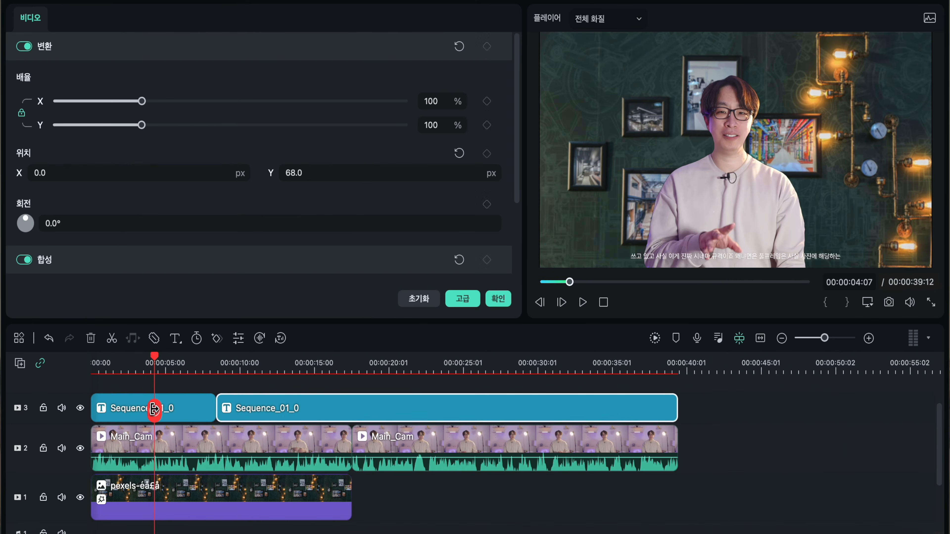
click(205, 409)
click(261, 413)
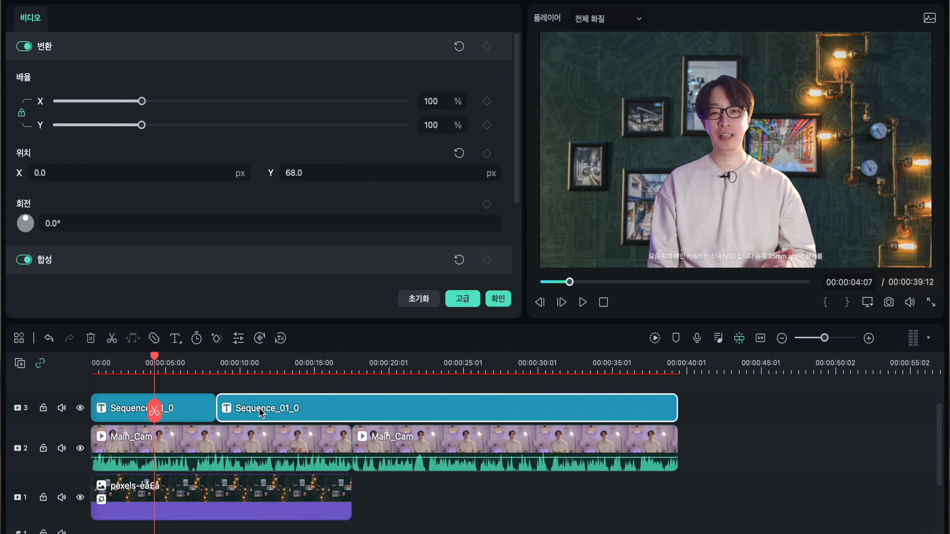
key(ctrl+z)
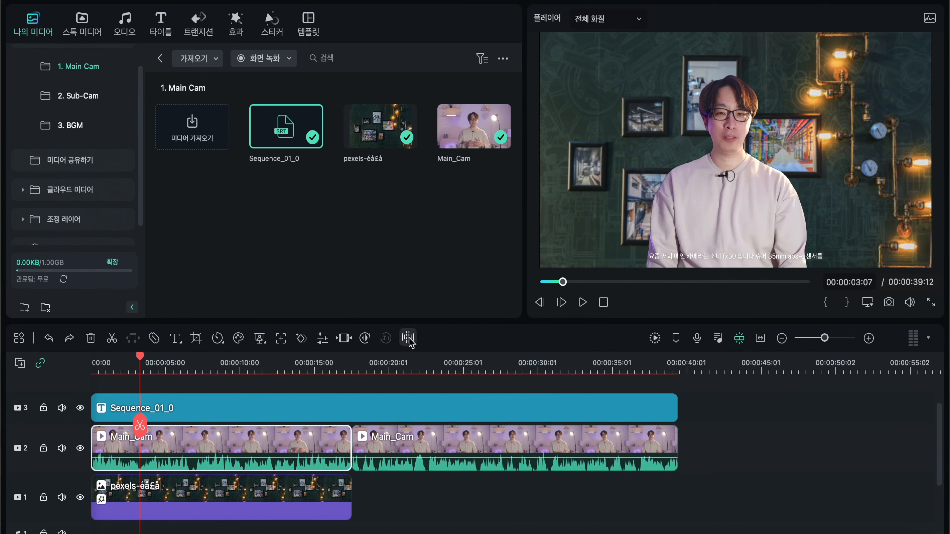
- Run silence detection on the first Main_Cam clip with a 25% threshold, 0.5 s minimum and 0.1 s buffer, export it to the timeline, and play across the cut
click(408, 339)
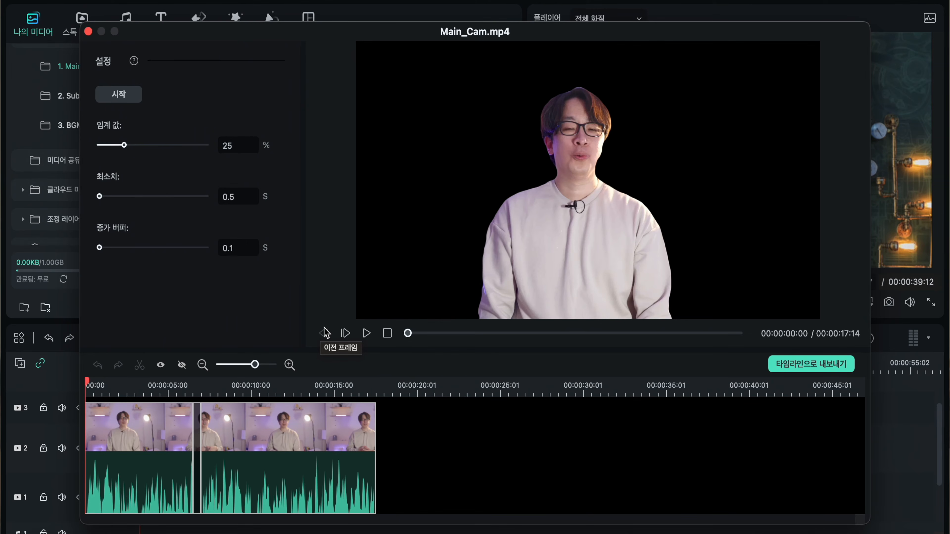
click(119, 94)
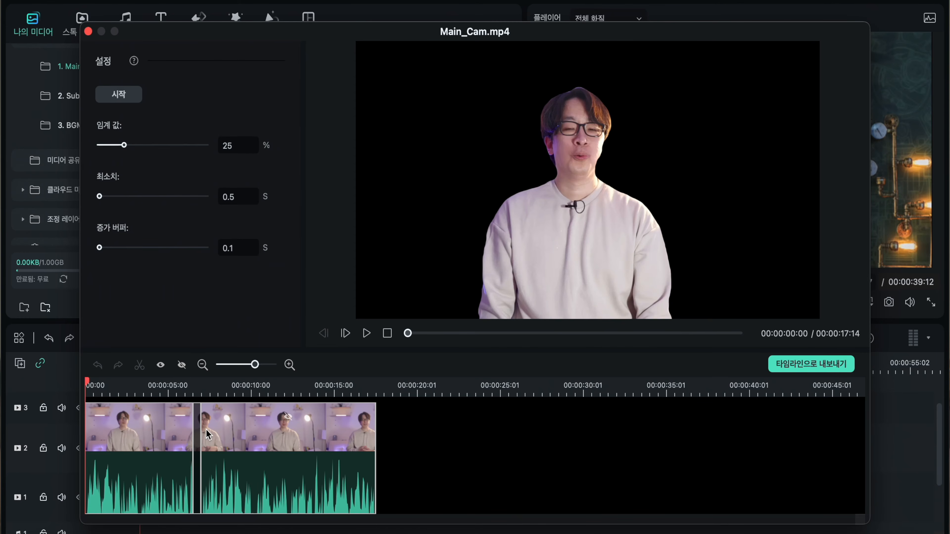
click(812, 365)
click(151, 455)
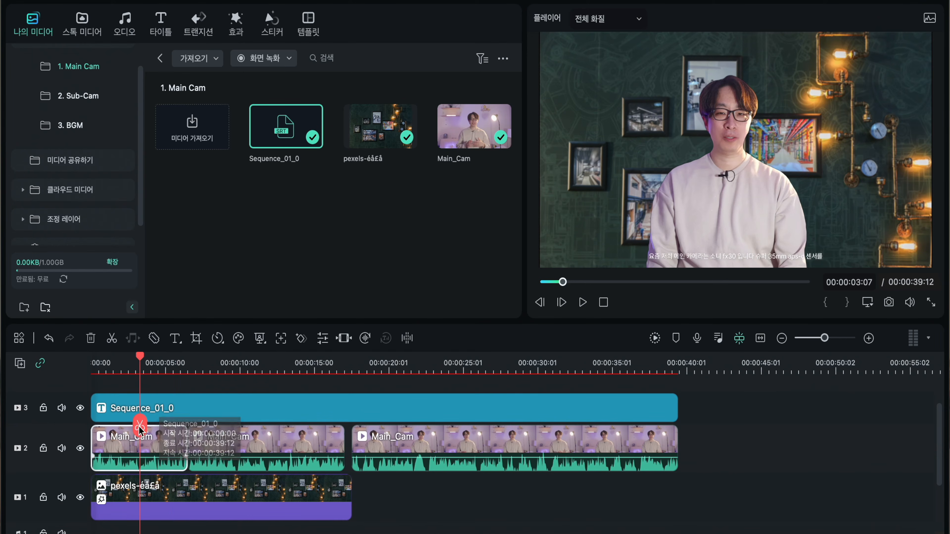
drag(140, 428, 175, 435)
key(space)
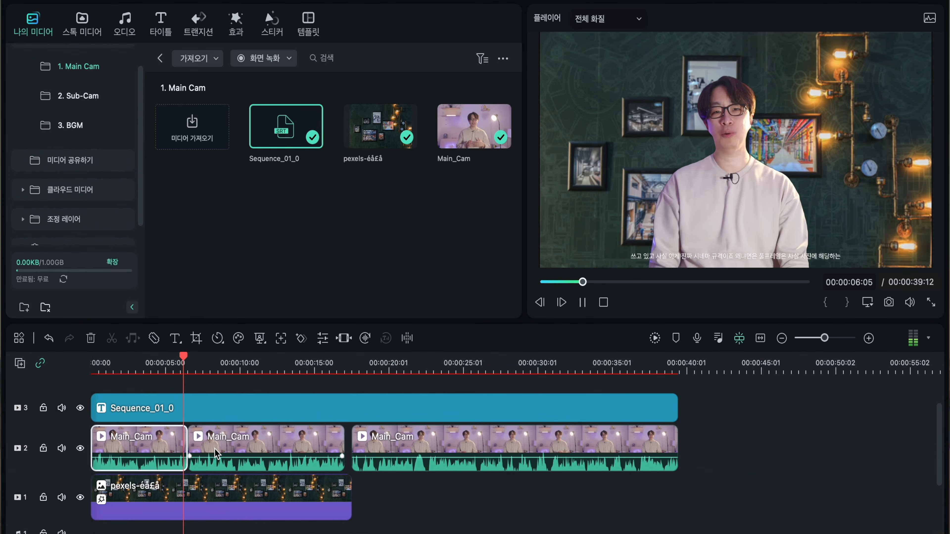
click(226, 451)
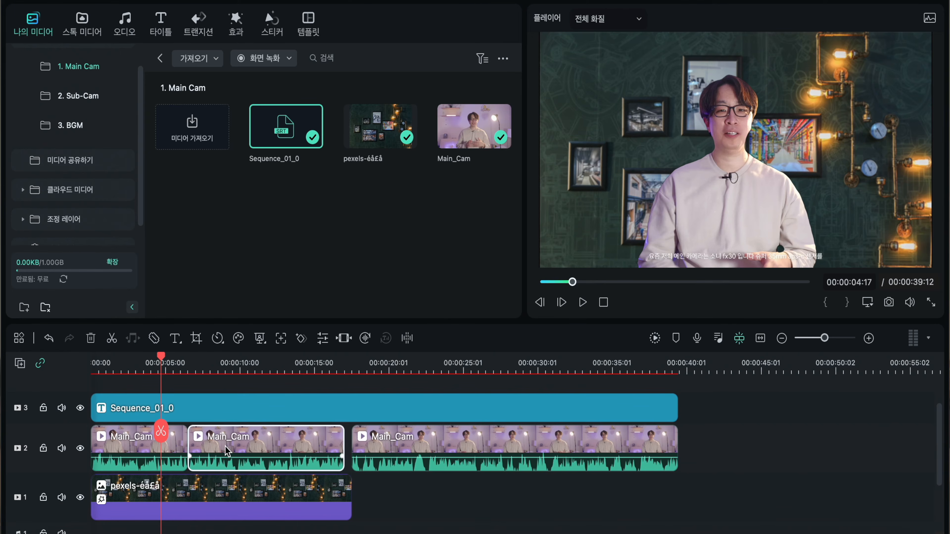
- Run silence detection on the last Main_Cam clip with the minimum set to 0.2 s, and export the result to the timeline
click(419, 449)
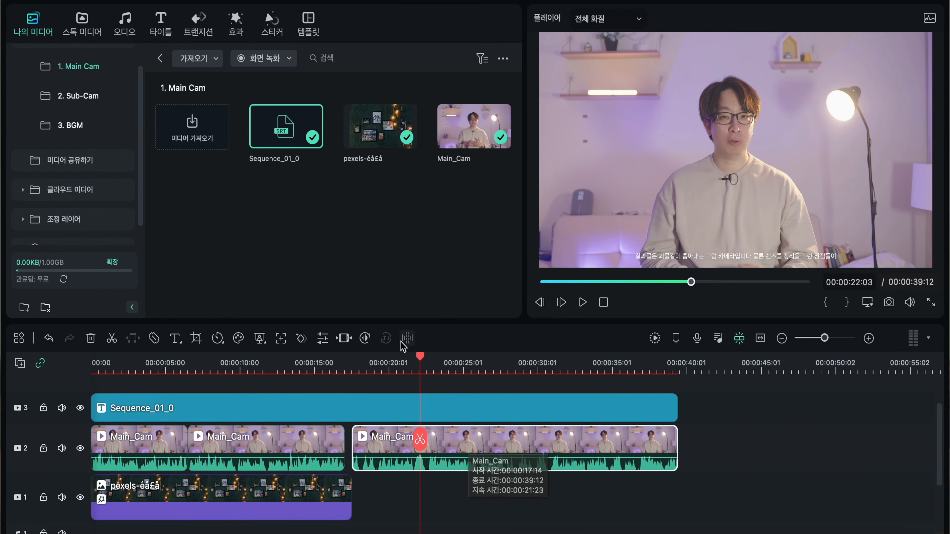
click(407, 338)
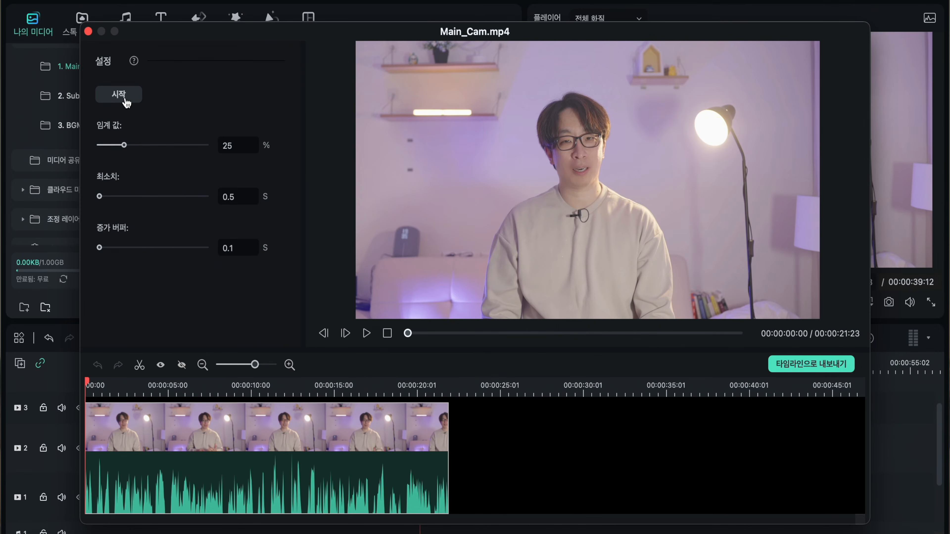
click(89, 32)
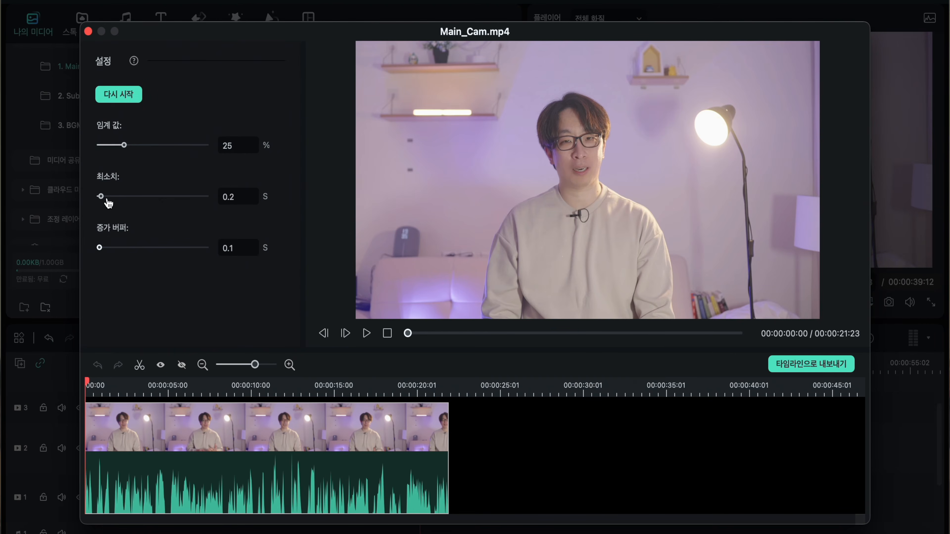
click(128, 98)
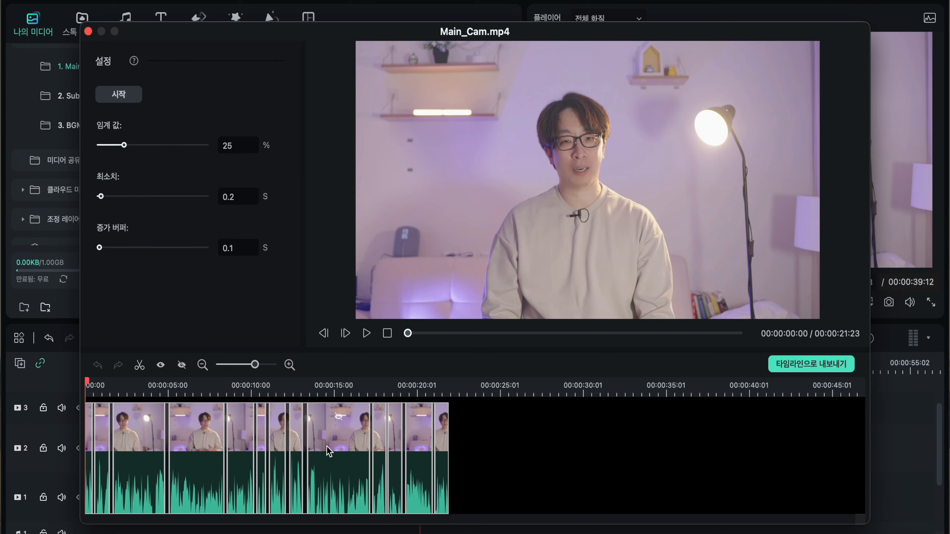
click(799, 366)
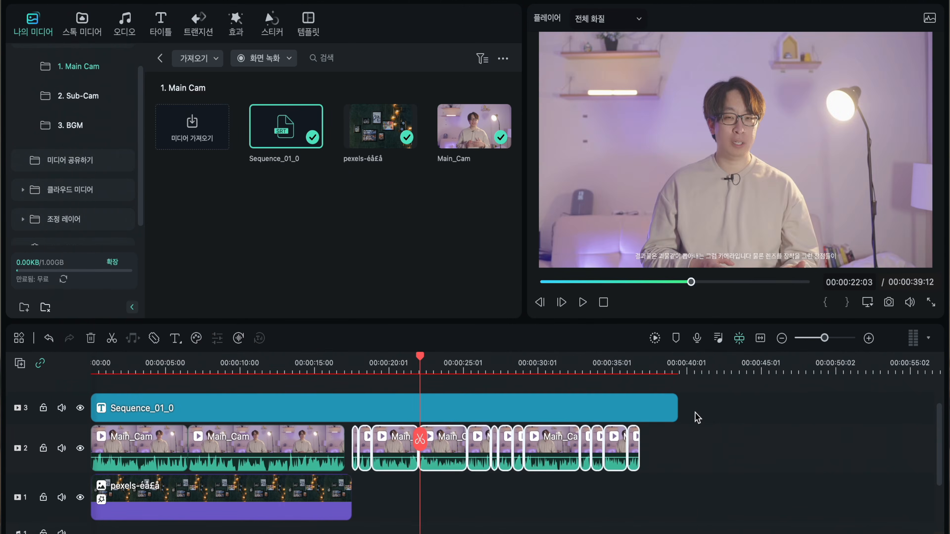
- Close the gap before the newly cut Main_Cam pieces on video track 2, and fit the subtitle and background clips to the shortened footage
click(708, 465)
drag(632, 496, 367, 443)
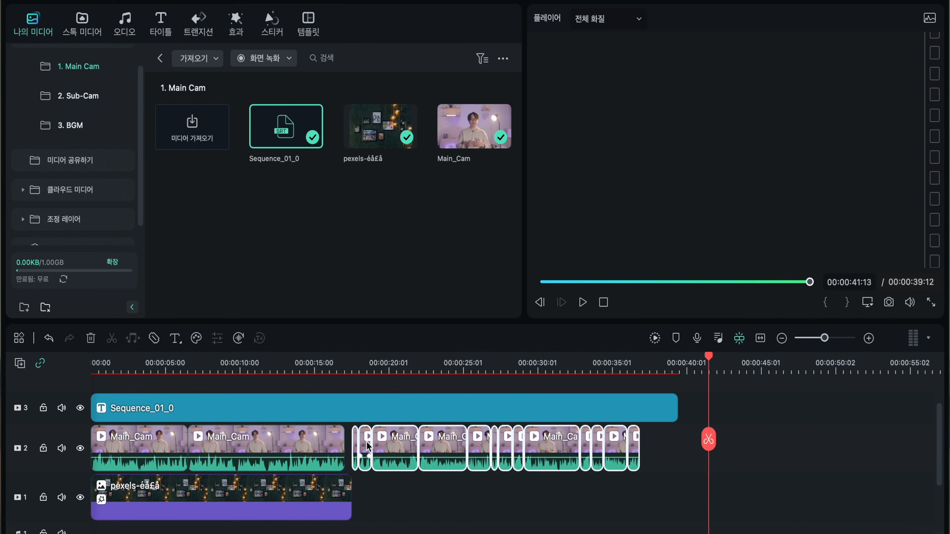
click(356, 365)
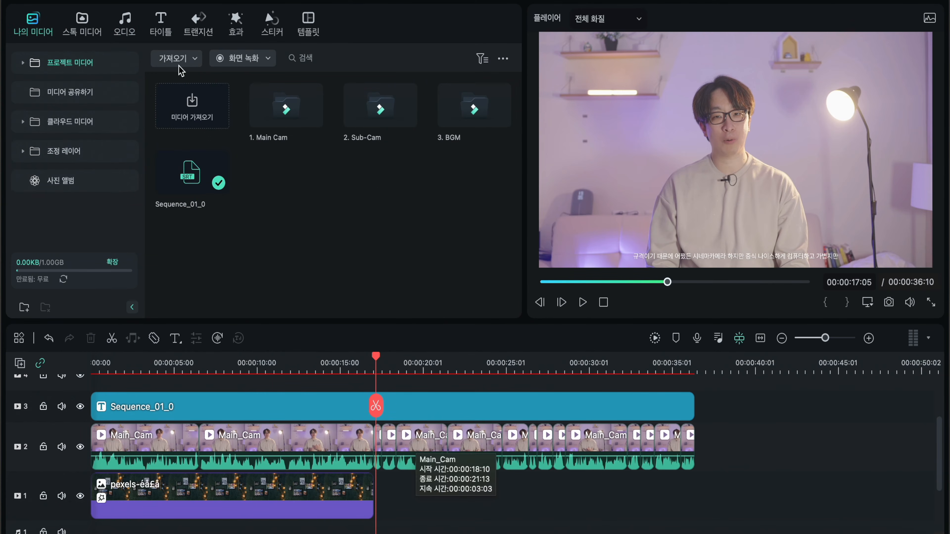
- Find the 조정 레이어 preset in the media library and place it on video track 2 after the last Main_Cam clip
click(198, 23)
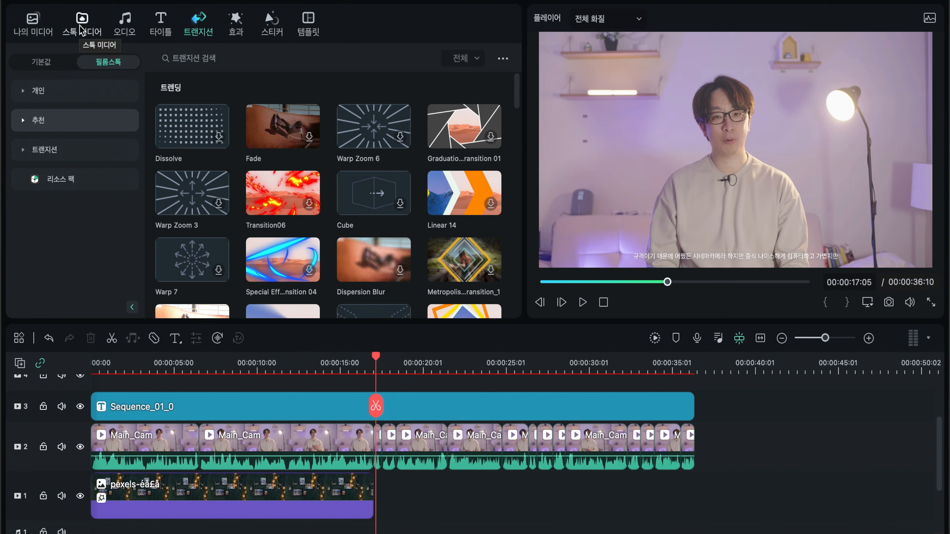
click(33, 23)
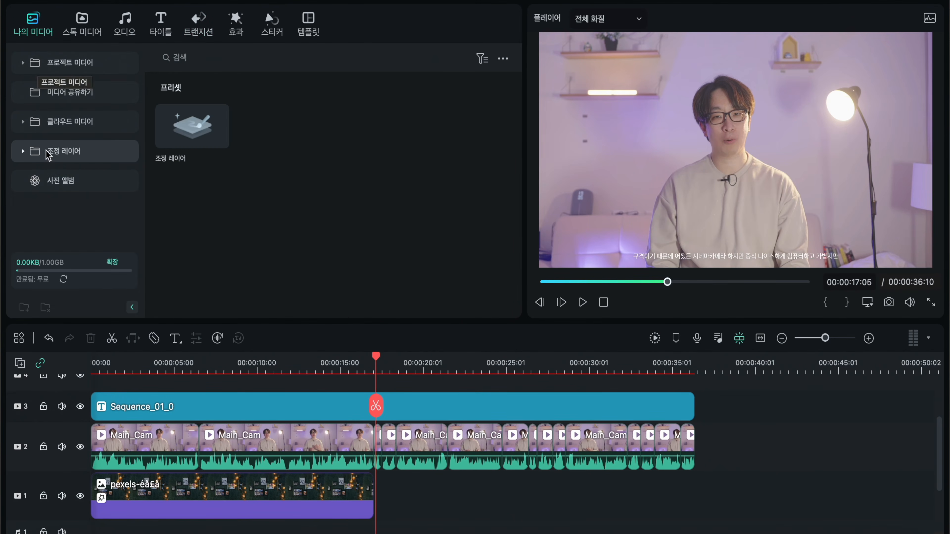
click(23, 152)
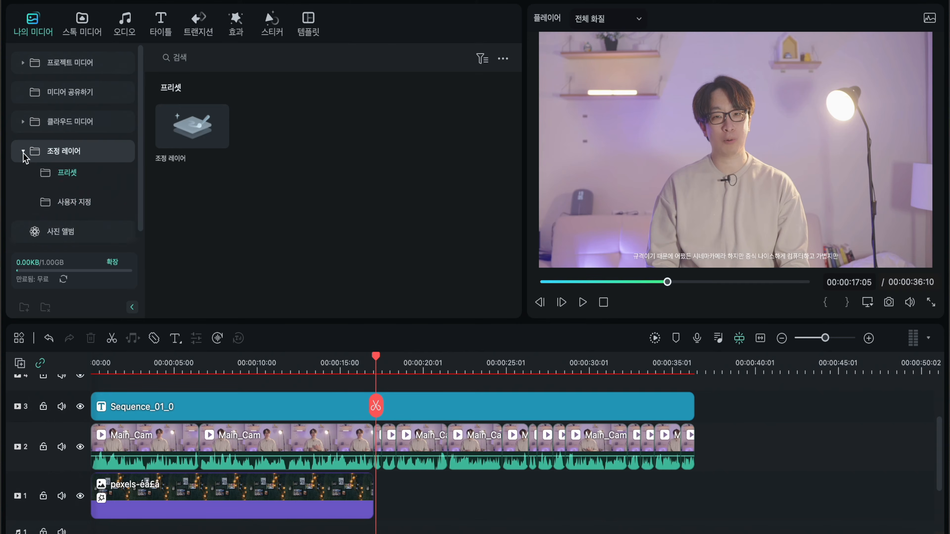
click(69, 210)
click(69, 181)
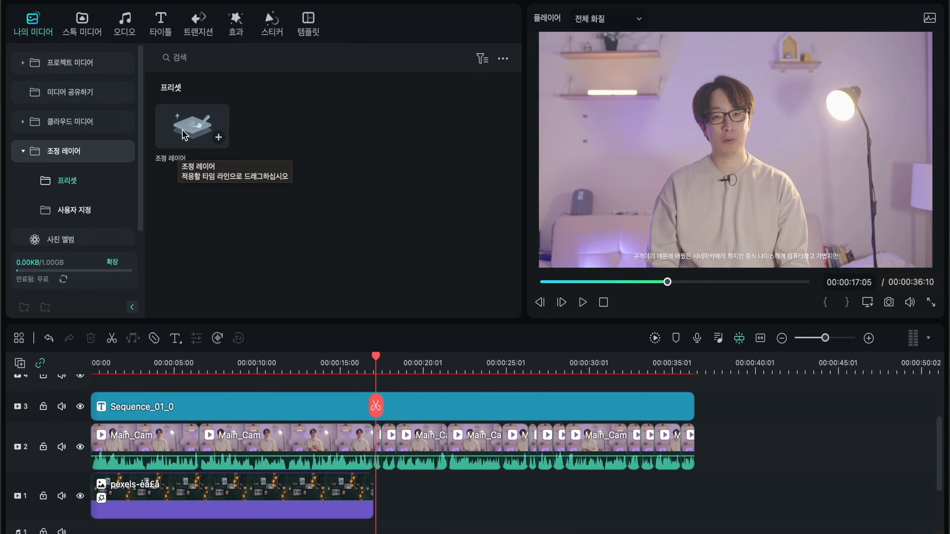
drag(252, 148, 710, 436)
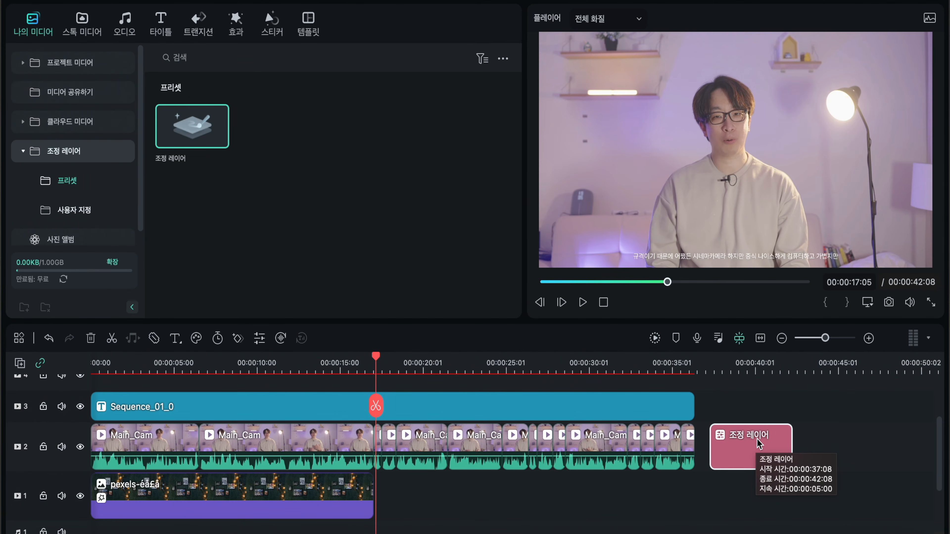
- Move the Sequence_01_0 subtitles up to video track 4 and the adjustment layer to the start of video track 3
scroll(757, 449, up, 1)
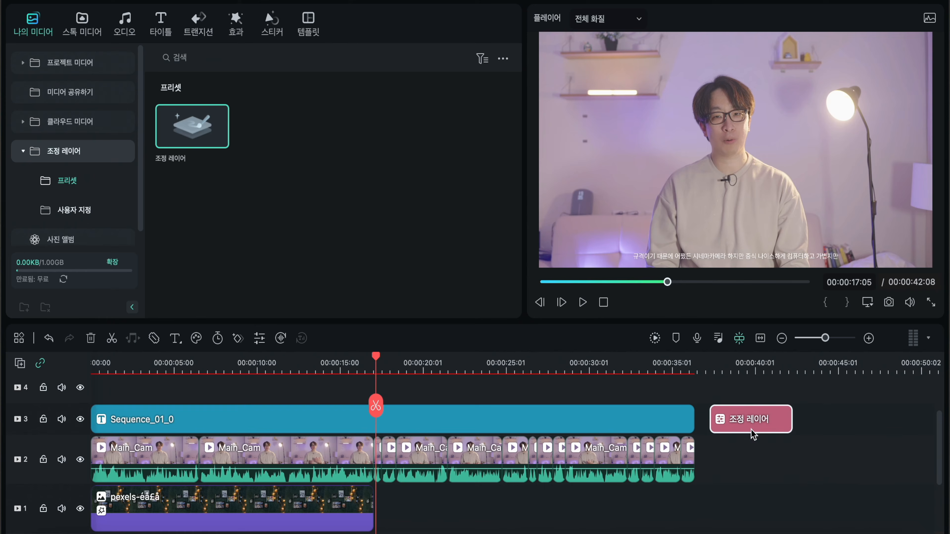
drag(193, 432, 192, 408)
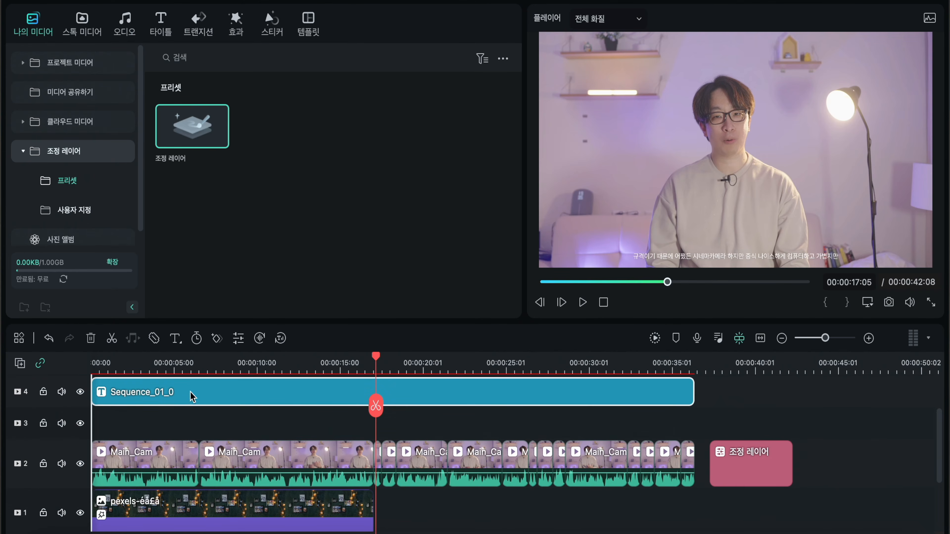
drag(752, 457, 116, 425)
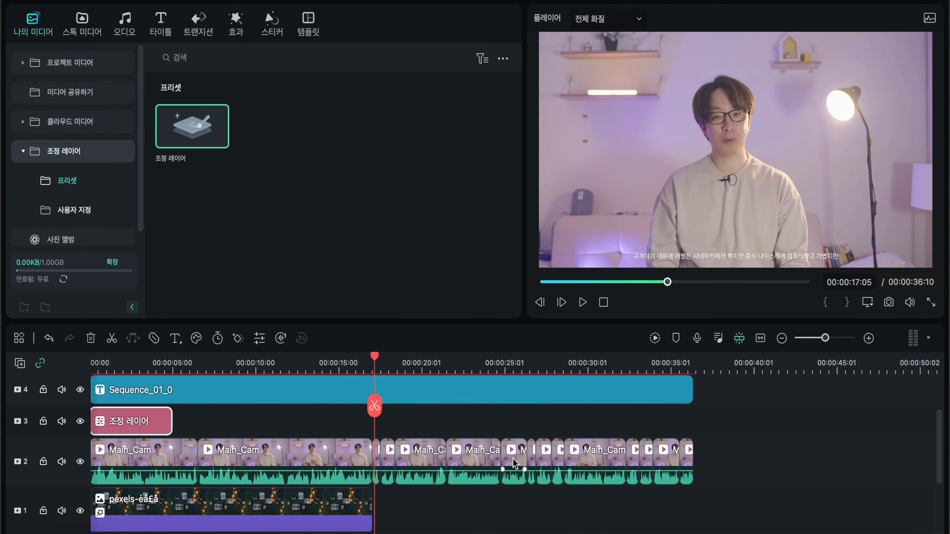
- Extend the adjustment layer on video track 3 to the end of the last Main_Cam clip
drag(755, 446, 101, 453)
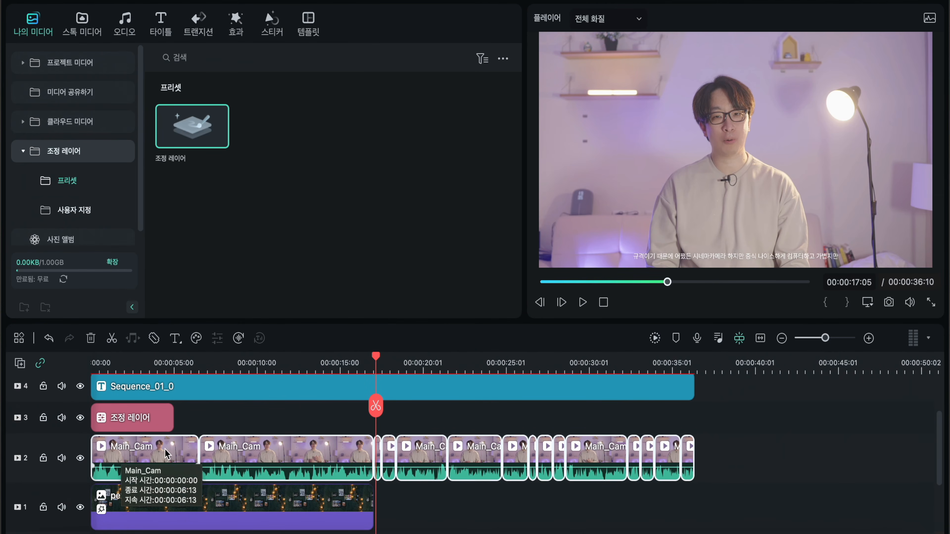
click(149, 423)
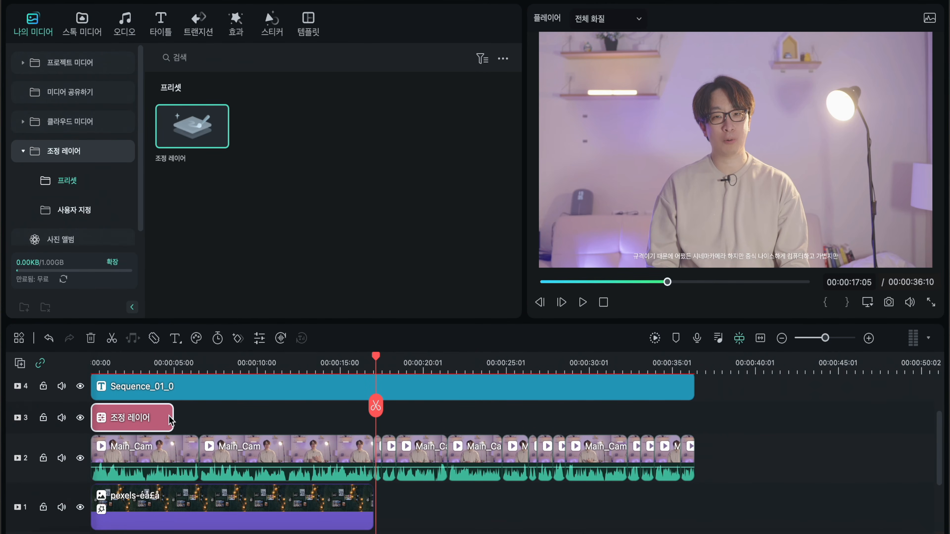
scroll(170, 418, down, 1)
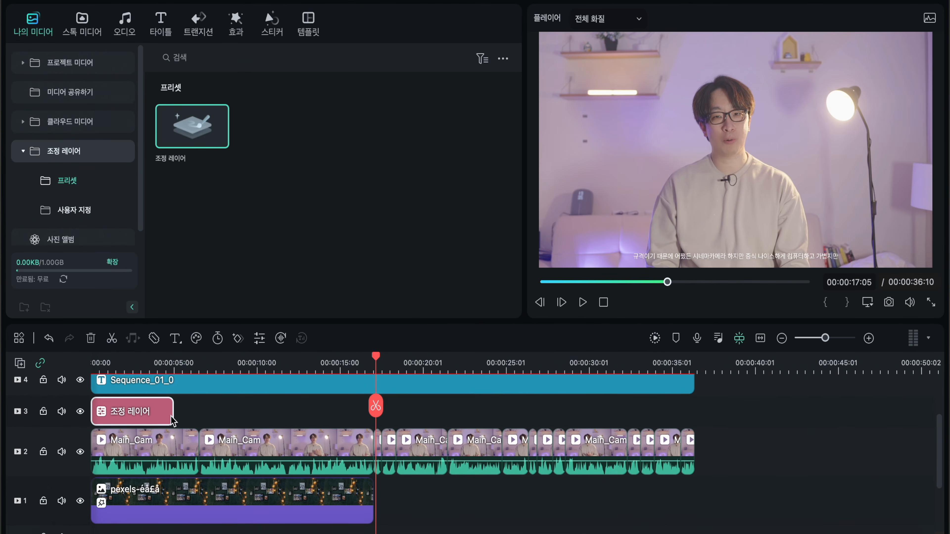
scroll(172, 419, up, 1)
drag(171, 412, 688, 417)
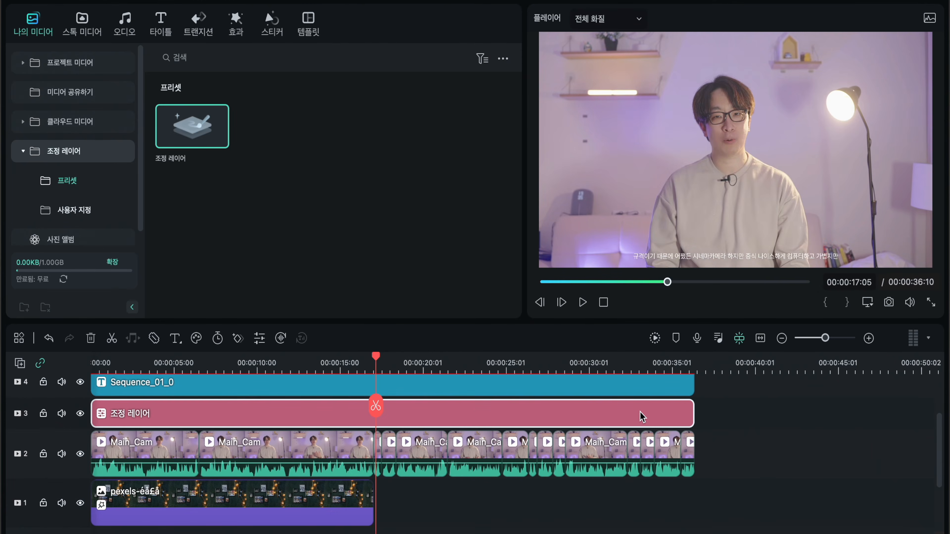
- Examine how the adjustment layer on video track 3 spans the Main_Cam clips, selecting the layer and the clips alternately
click(466, 414)
drag(466, 413, 389, 415)
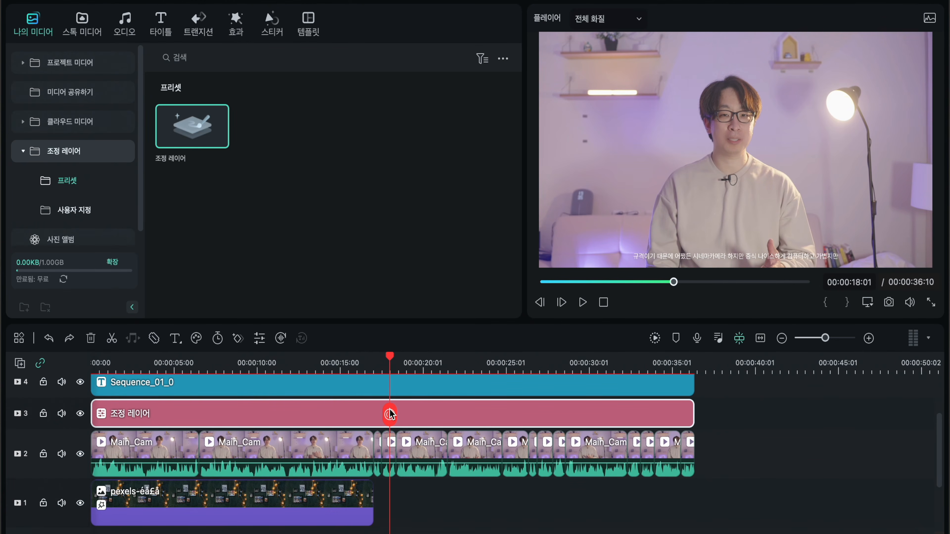
drag(721, 444, 81, 445)
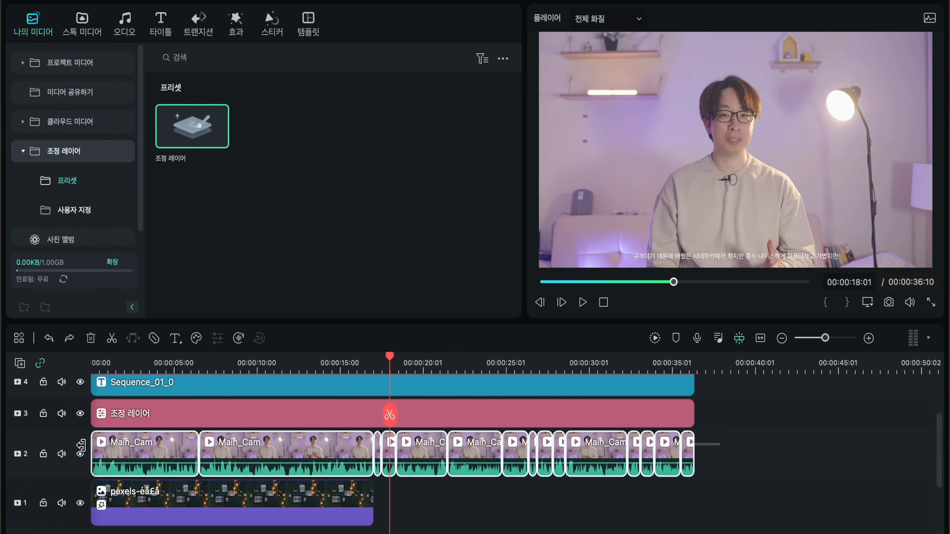
click(747, 446)
drag(720, 445, 61, 449)
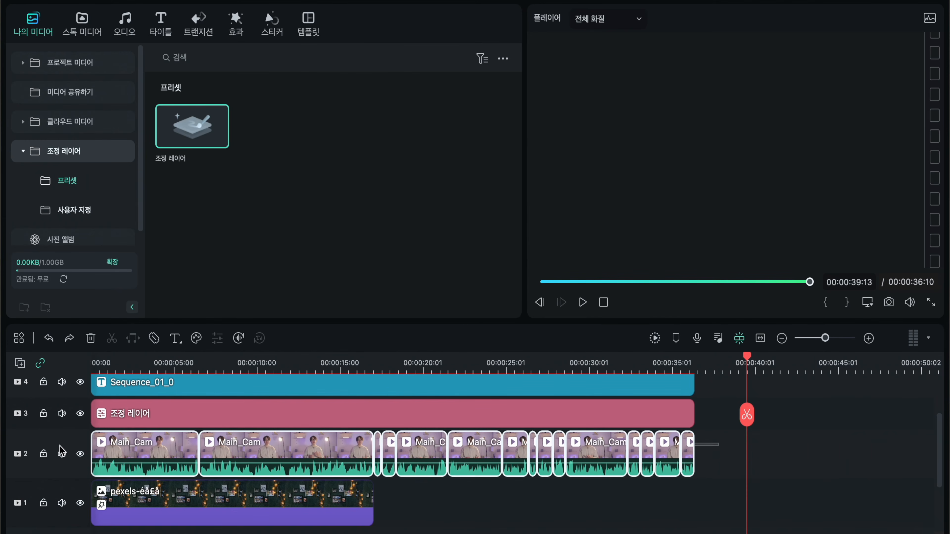
click(721, 431)
drag(720, 416, 454, 415)
click(503, 416)
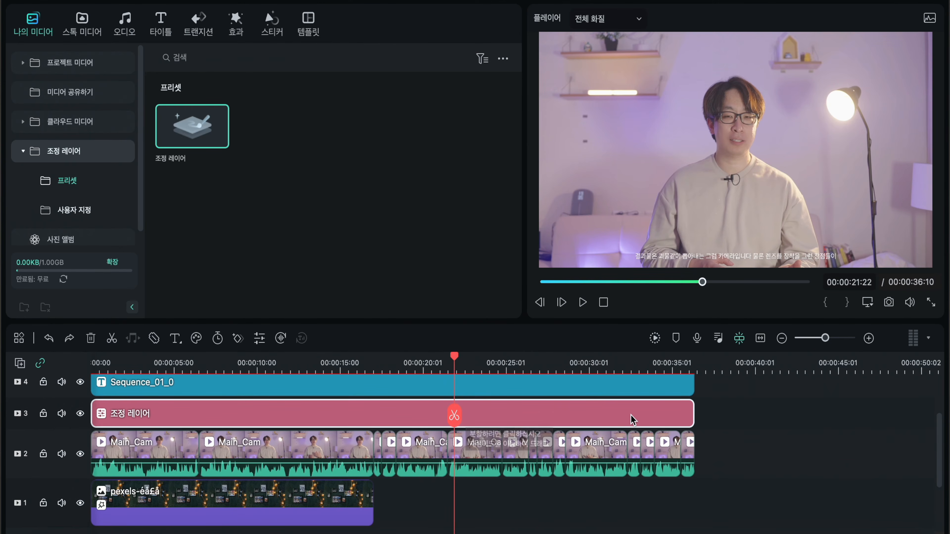
drag(713, 450, 150, 453)
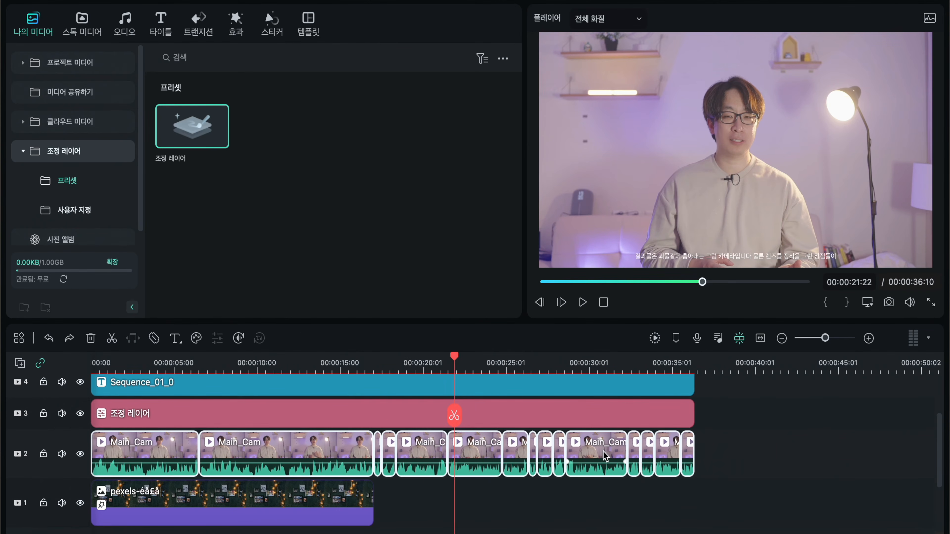
drag(711, 450, 141, 452)
- Browse the effects library's filter and overlay categories, including Damaged Film, Light Leaks and Faux Film, with the adjustment layer on video track 3 selected
click(264, 417)
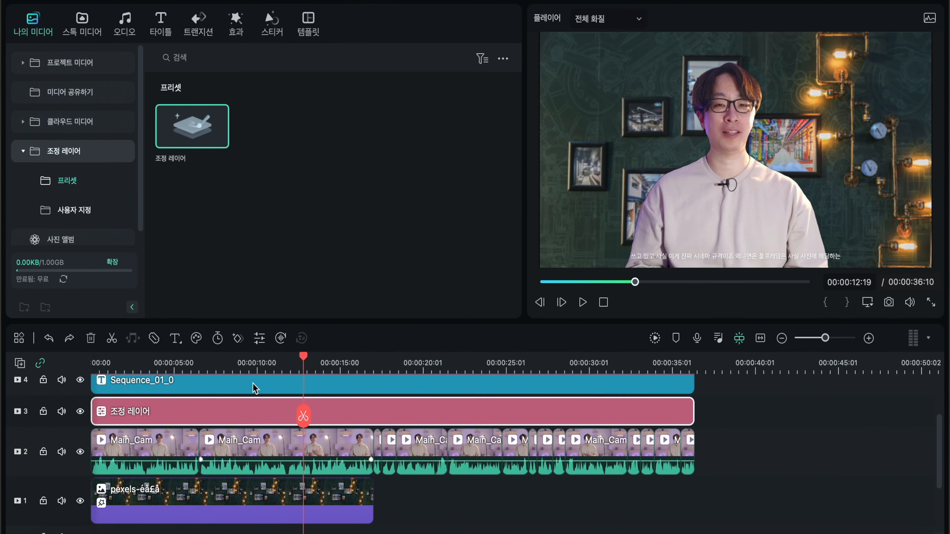
click(235, 28)
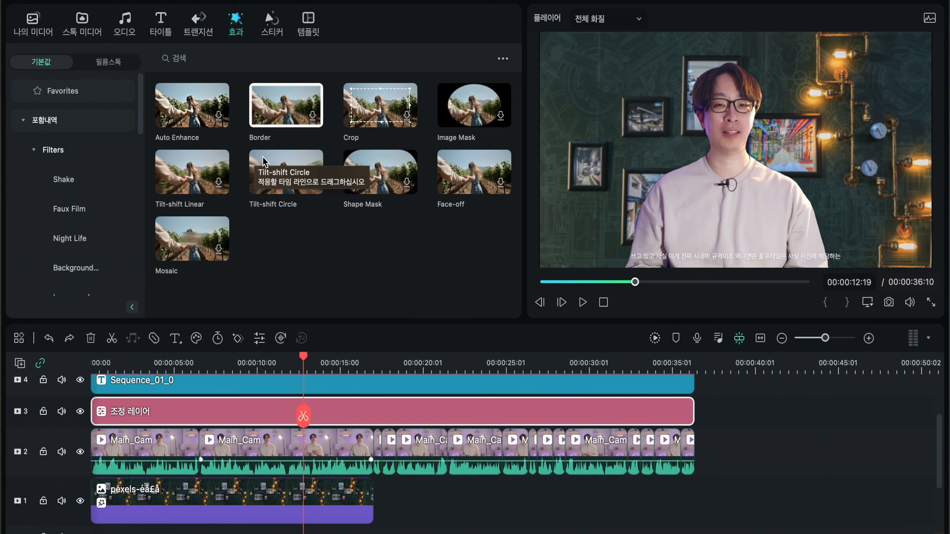
scroll(96, 196, down, 10)
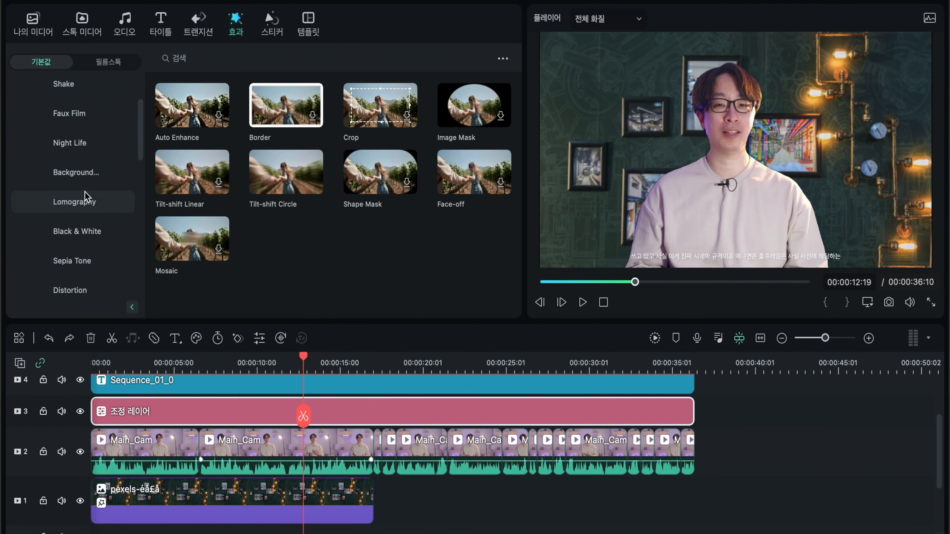
scroll(84, 195, down, 3)
click(74, 173)
scroll(75, 173, up, 3)
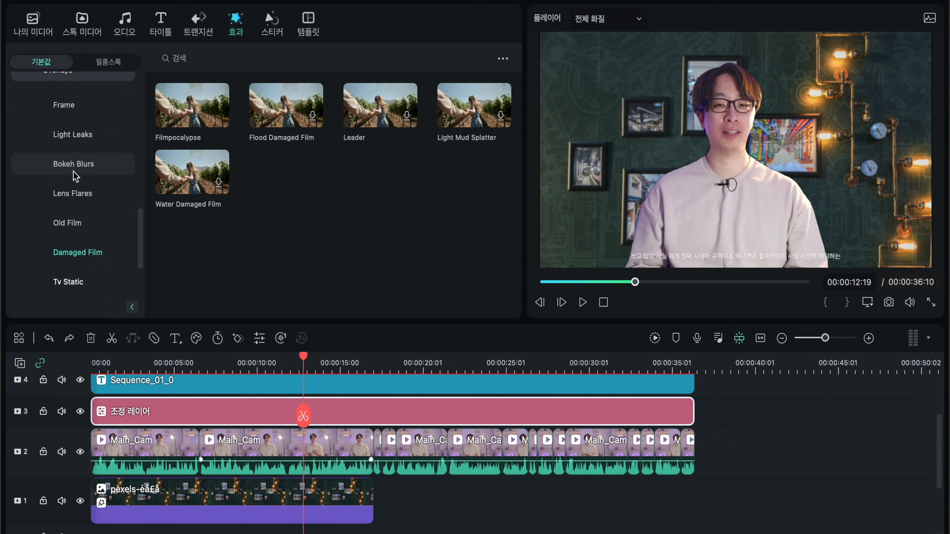
click(75, 166)
scroll(74, 172, up, 10)
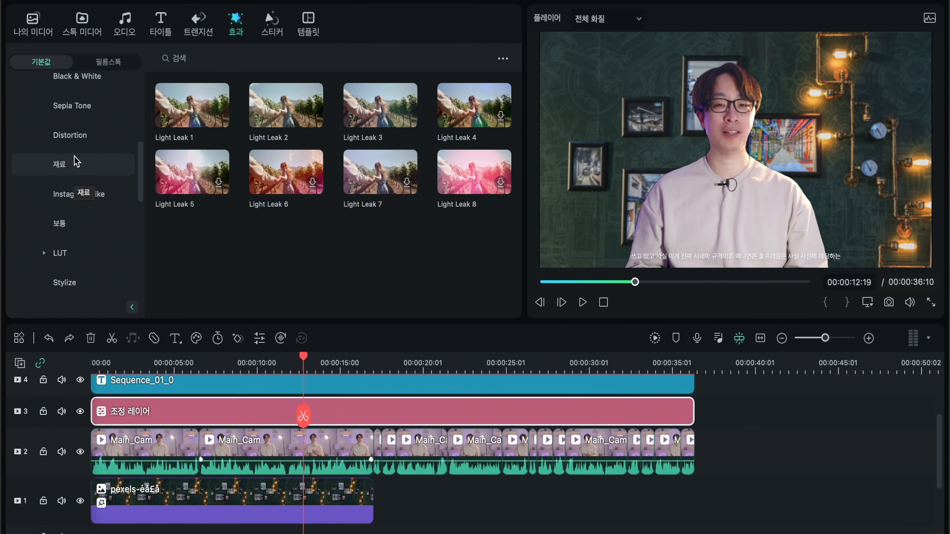
click(73, 158)
scroll(76, 162, up, 5)
click(76, 162)
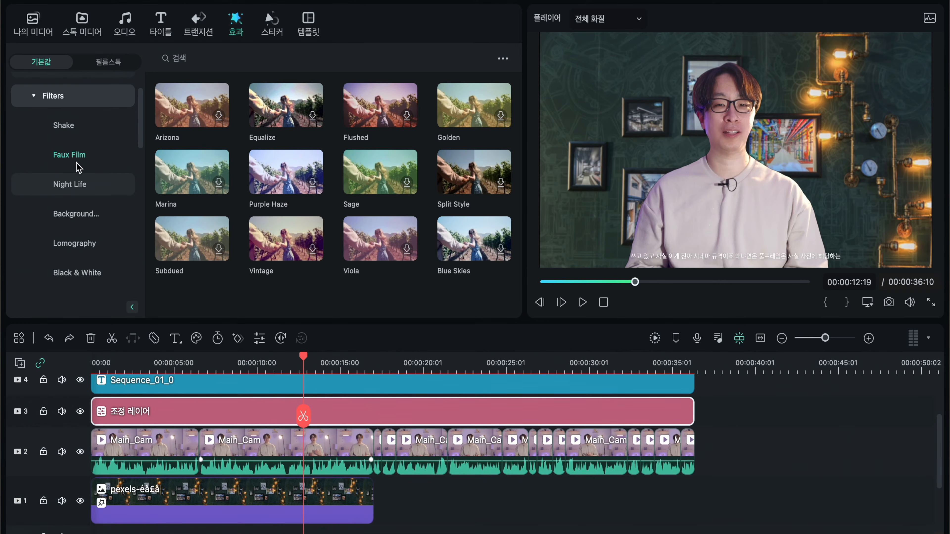
- Examine the overlay effects offered in the Old Film and Light Leaks categories
scroll(61, 187, down, 10)
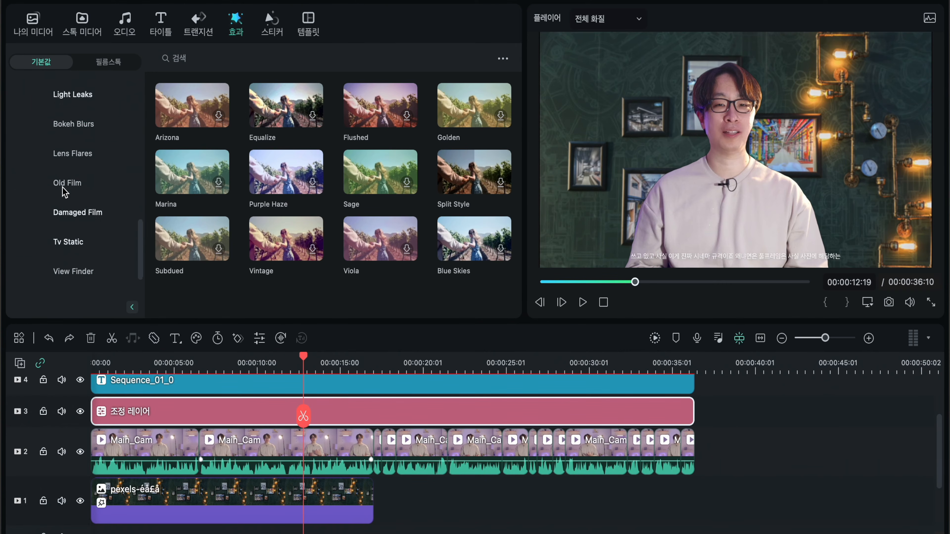
click(64, 188)
scroll(65, 183, up, 3)
click(65, 186)
scroll(65, 184, up, 3)
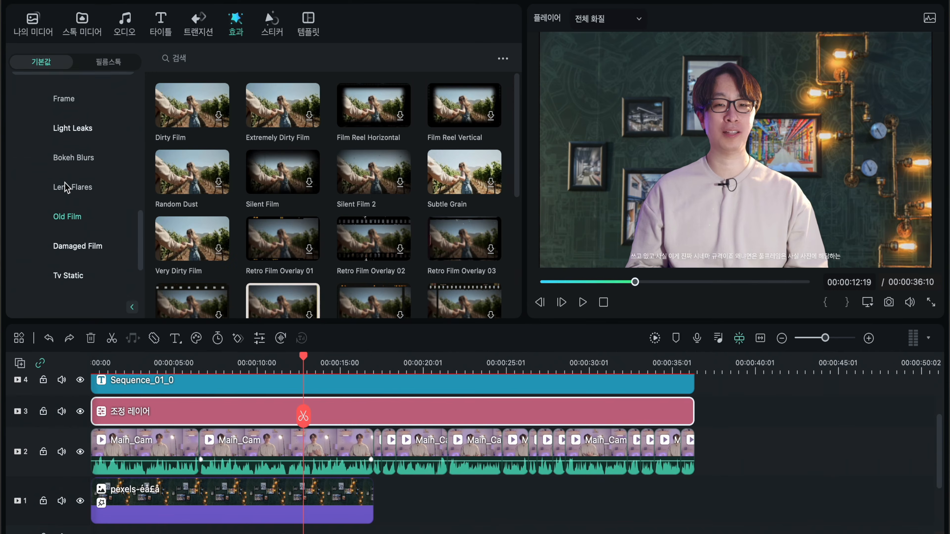
click(66, 182)
scroll(66, 183, up, 3)
click(66, 182)
click(65, 202)
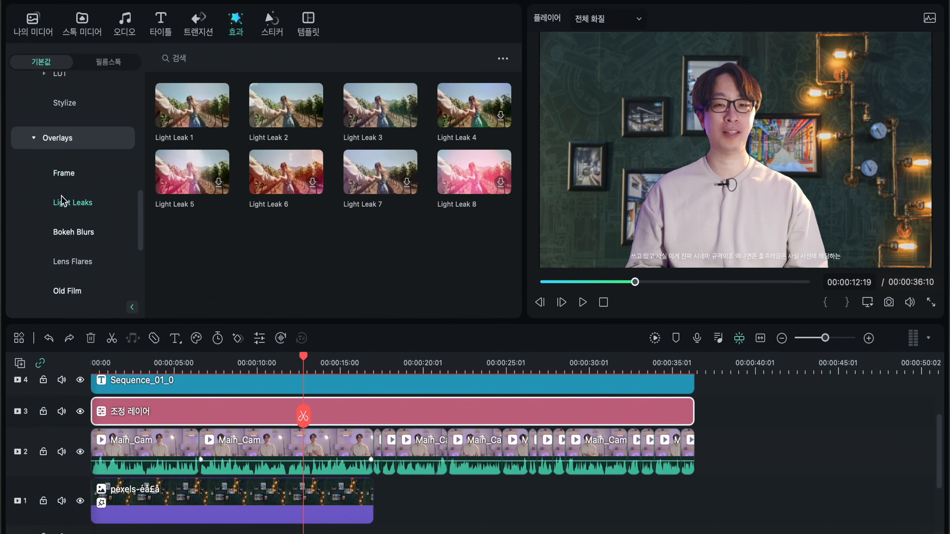
scroll(90, 198, up, 3)
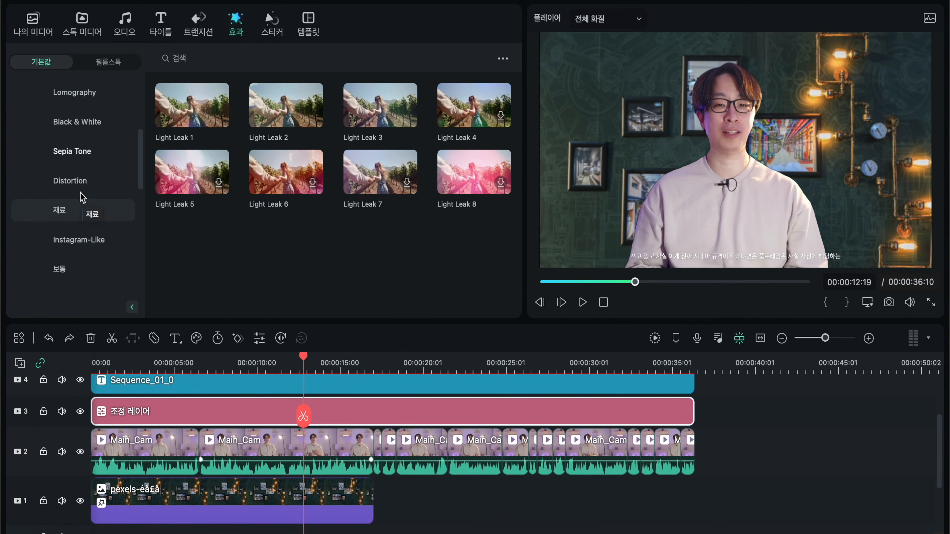
- Open the Shake category among the effect filters
click(79, 178)
scroll(71, 176, up, 5)
click(67, 173)
scroll(67, 172, down, 1)
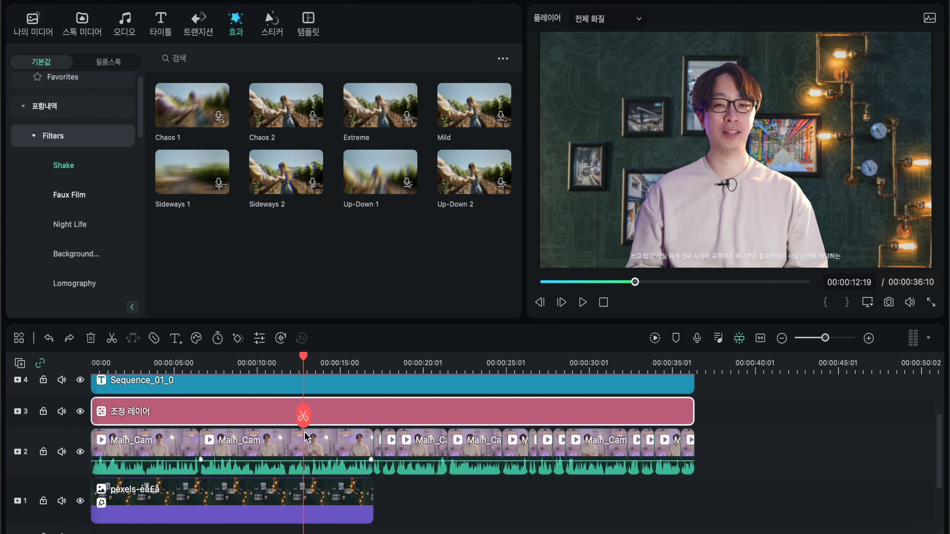
- Split the adjustment layer on video track 3 at about 00:00:16:12
drag(305, 416, 272, 411)
click(364, 415)
click(322, 418)
click(486, 414)
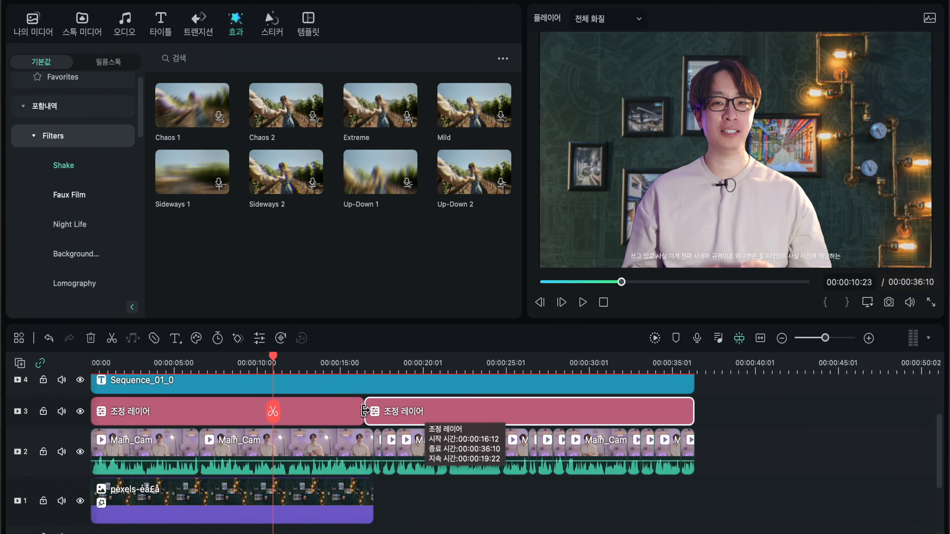
- Compare the two adjustment layer pieces on video track 3 by selecting them alternately
click(344, 412)
click(393, 410)
click(326, 410)
click(395, 410)
click(326, 411)
click(422, 411)
click(354, 410)
click(411, 411)
click(345, 410)
click(411, 410)
- Apply the Up-Down 1 shake effect to the first adjustment layer piece
click(306, 409)
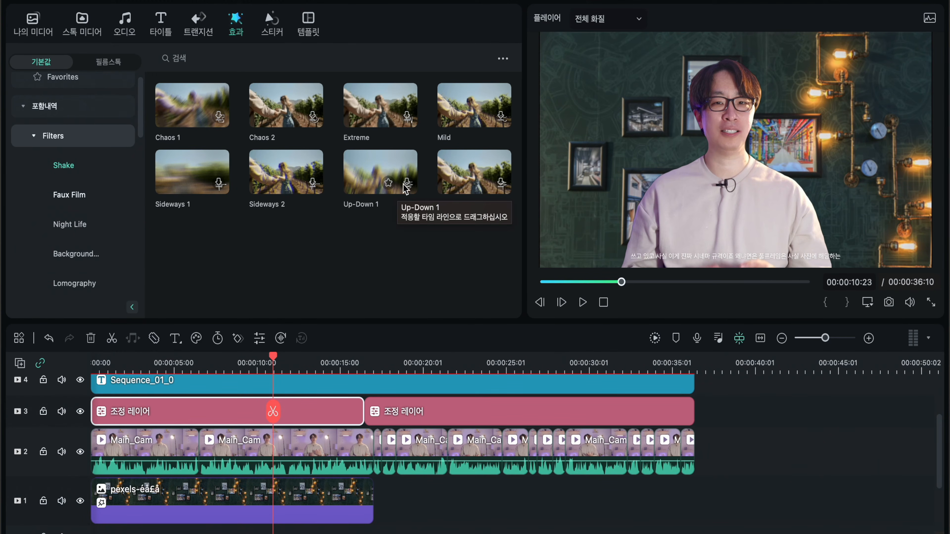
drag(375, 182, 246, 407)
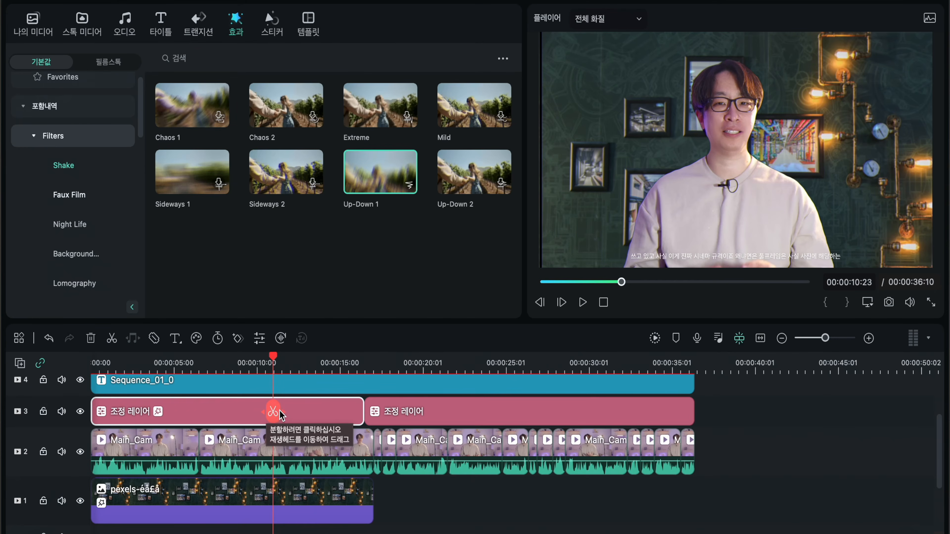
- Apply the Enlarge distortion effect to the second adjustment layer piece, in place of the tried Fisheye effect
click(412, 412)
click(417, 359)
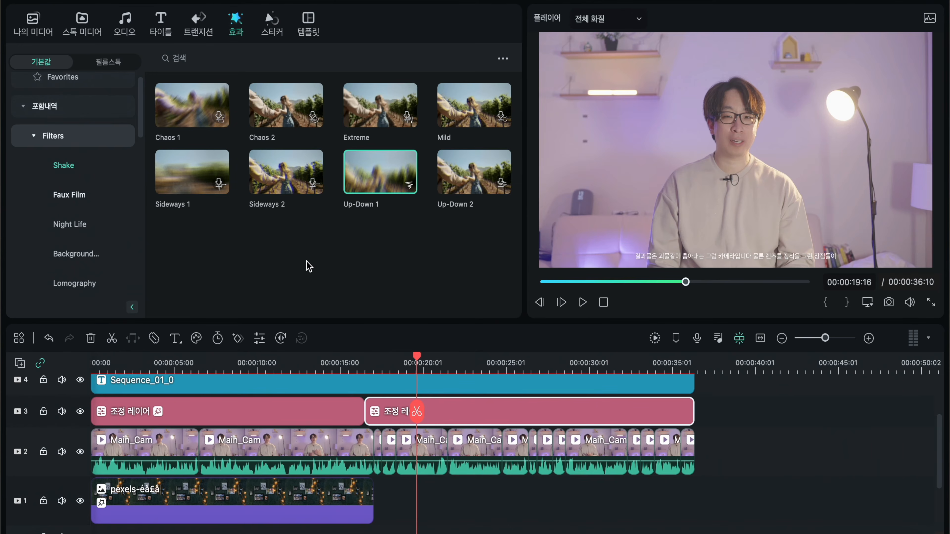
click(55, 202)
scroll(206, 165, down, 10)
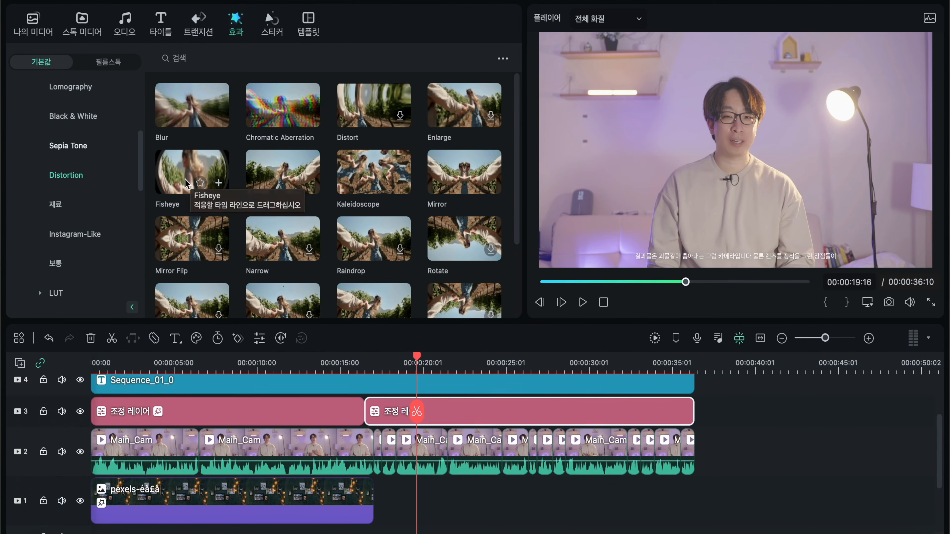
drag(175, 173, 441, 411)
key(ctrl+z)
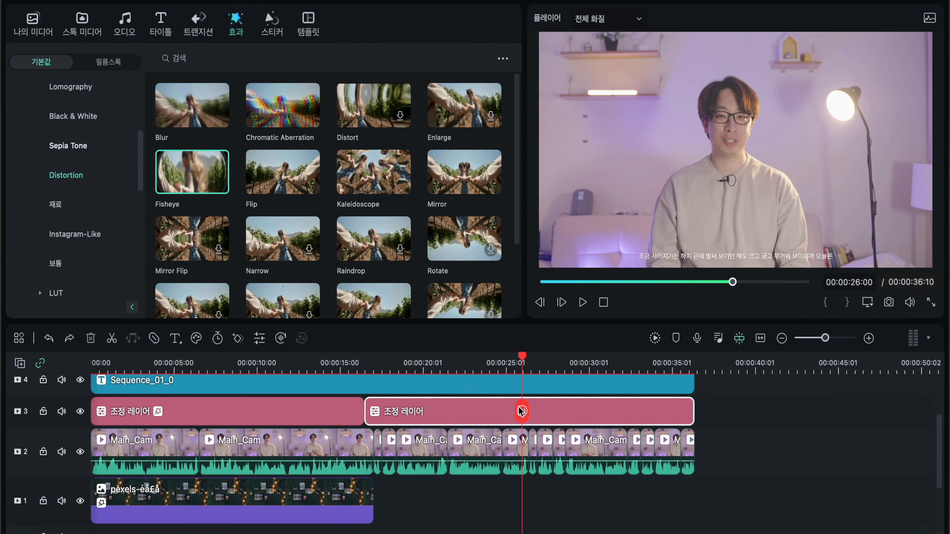
drag(454, 118, 471, 408)
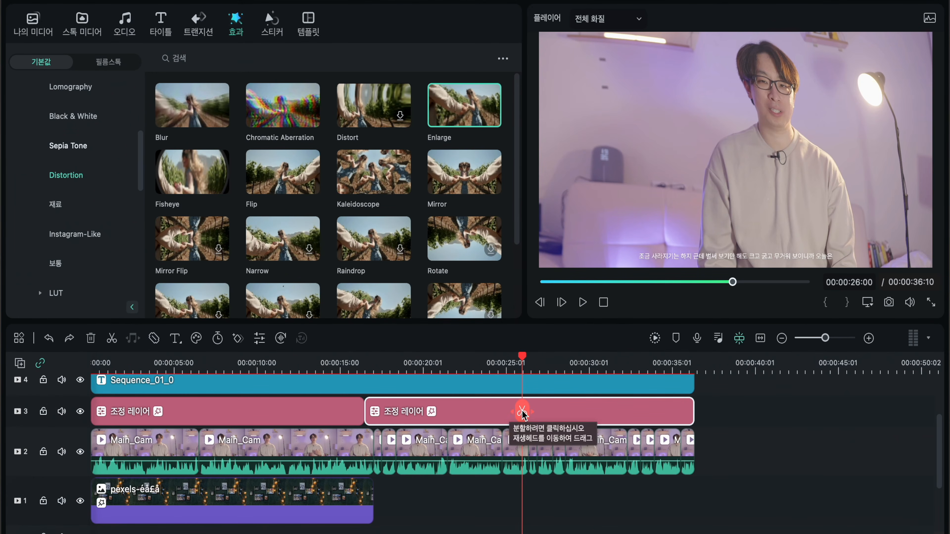
- Play the sequence from its start to check the Up-Down 1 shake on the first adjustment layer piece, and show the Shake filters again
key(Home)
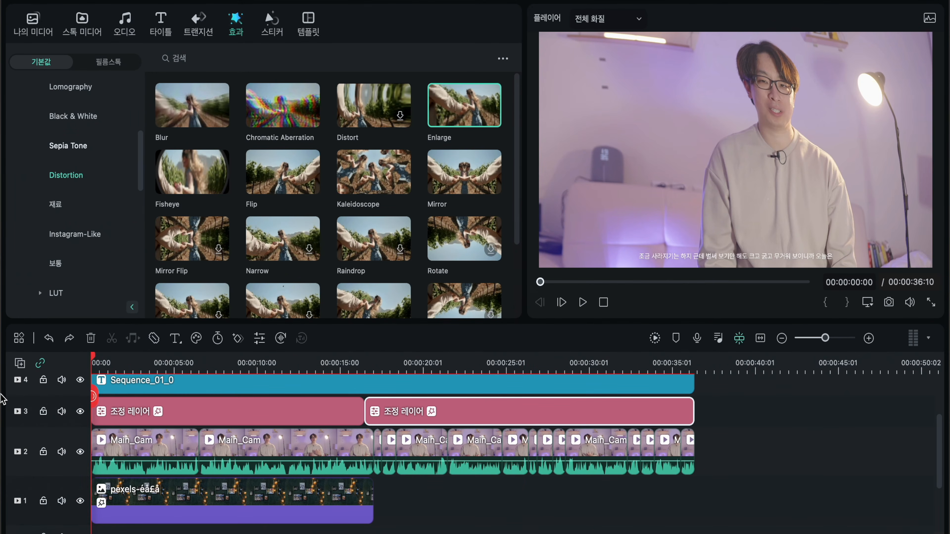
click(207, 413)
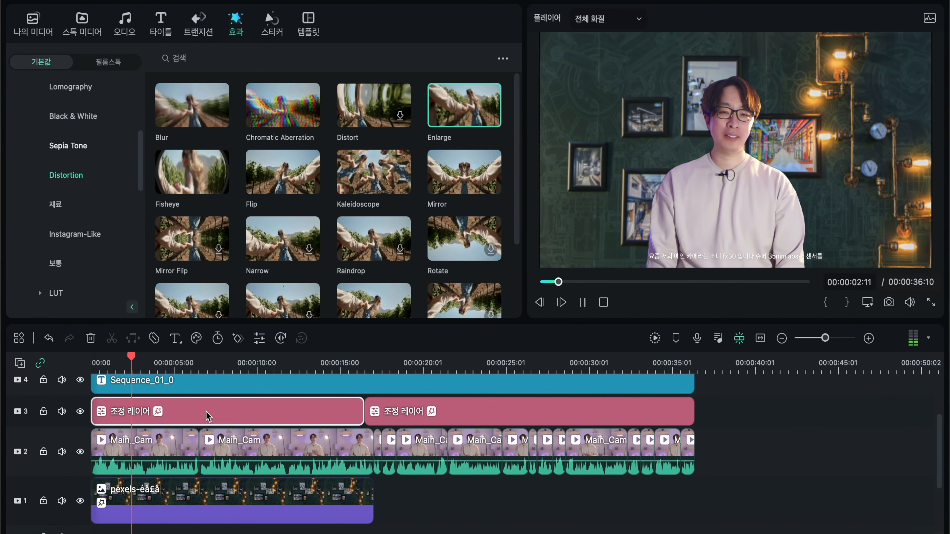
key(space)
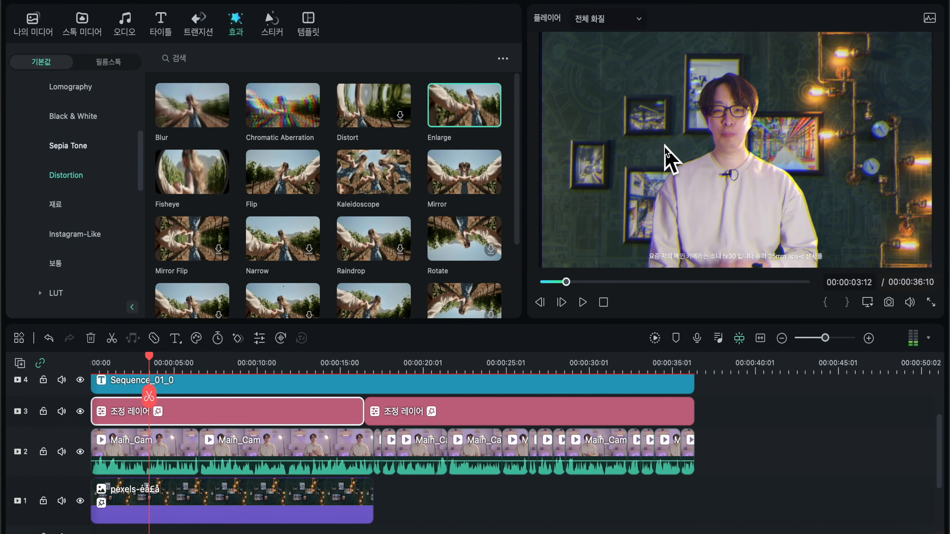
scroll(71, 180, up, 3)
scroll(71, 181, up, 3)
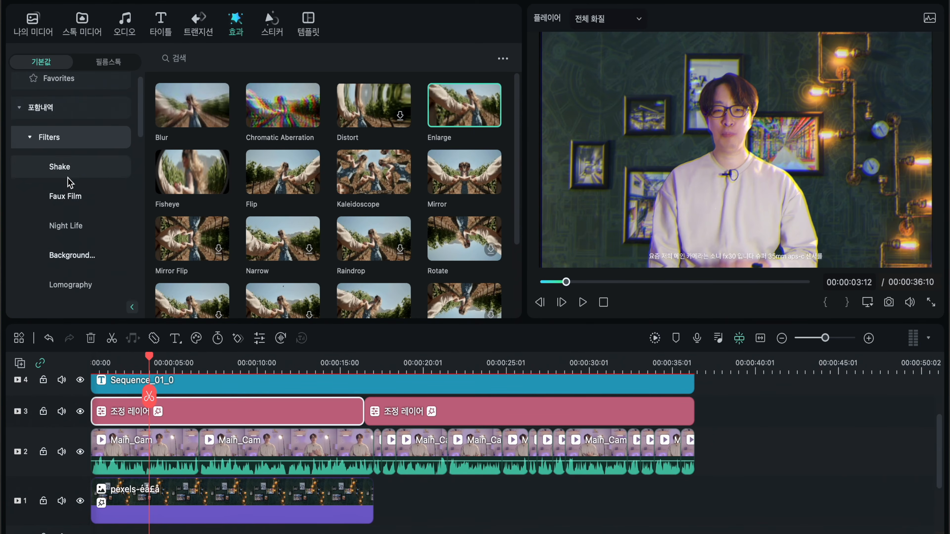
click(58, 167)
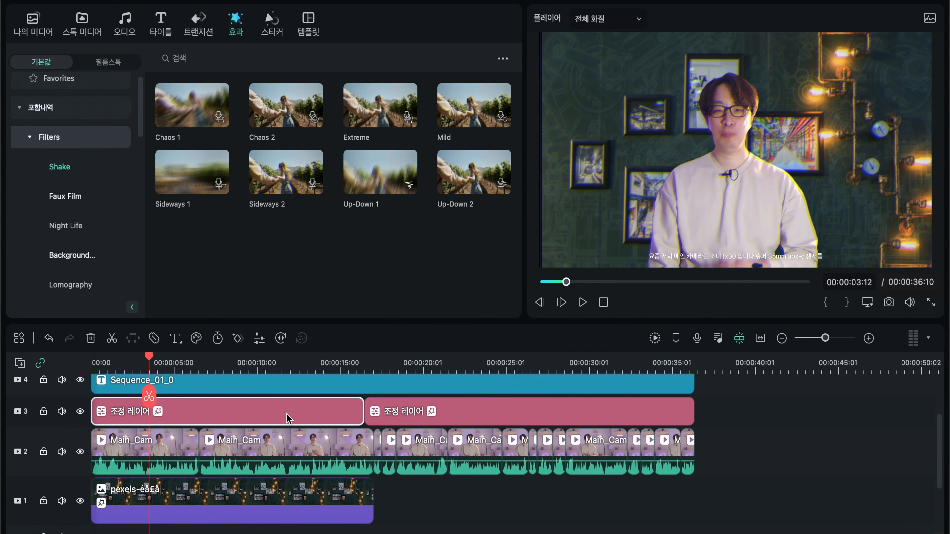
key(space)
key(space)
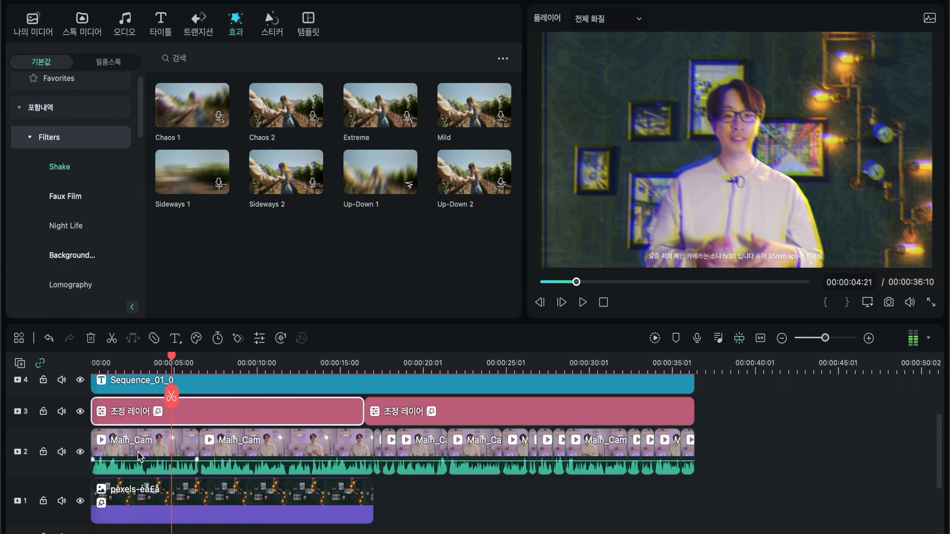
- Start the second adjustment layer piece at the end of the pexels background clip and shorten the first to about 1.5 seconds
click(133, 454)
click(244, 457)
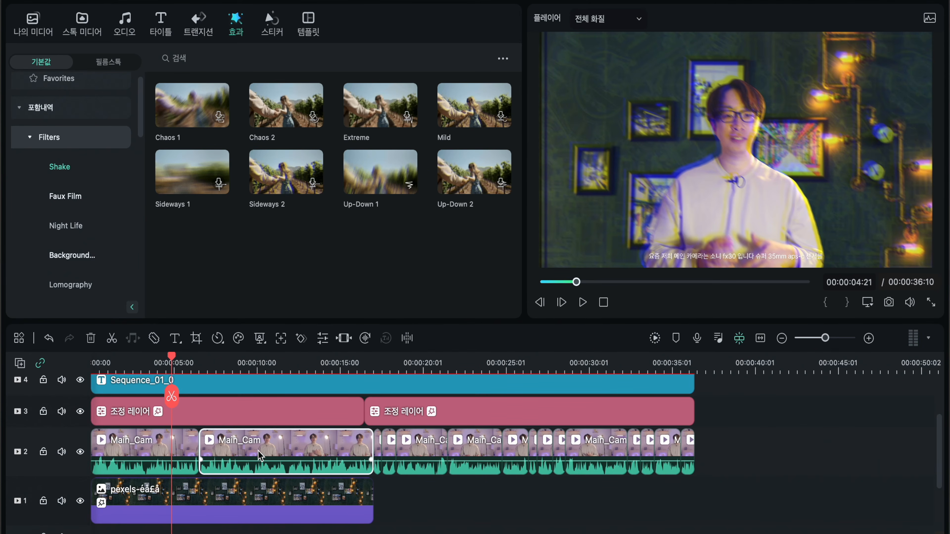
drag(368, 418, 116, 415)
scroll(112, 359, up, 5)
click(142, 361)
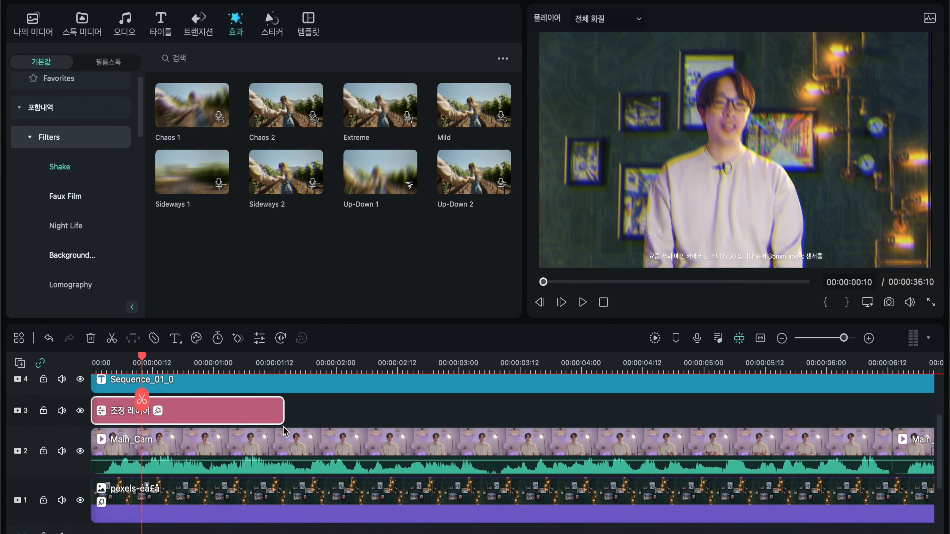
- Play the opening of the sequence past the end of the shortened first adjustment layer piece
drag(309, 420, 157, 399)
key(space)
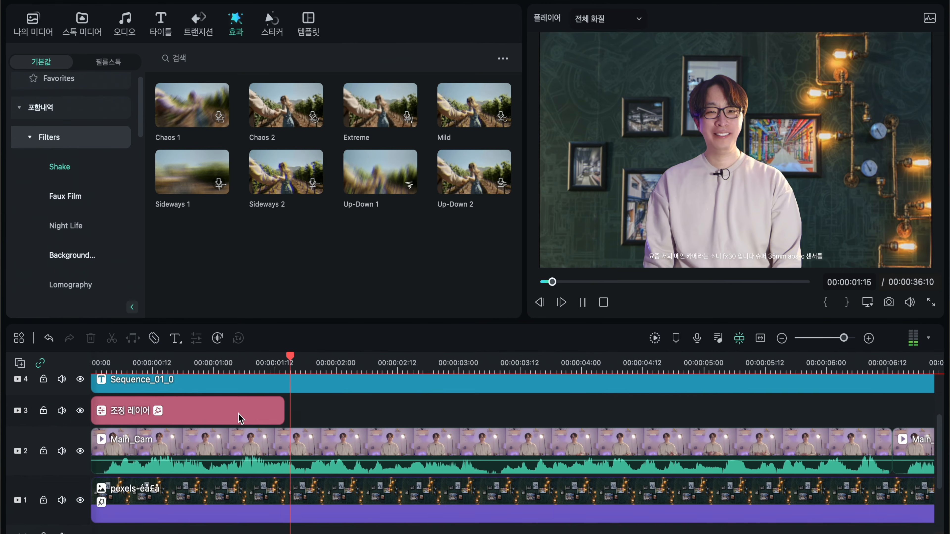
key(space)
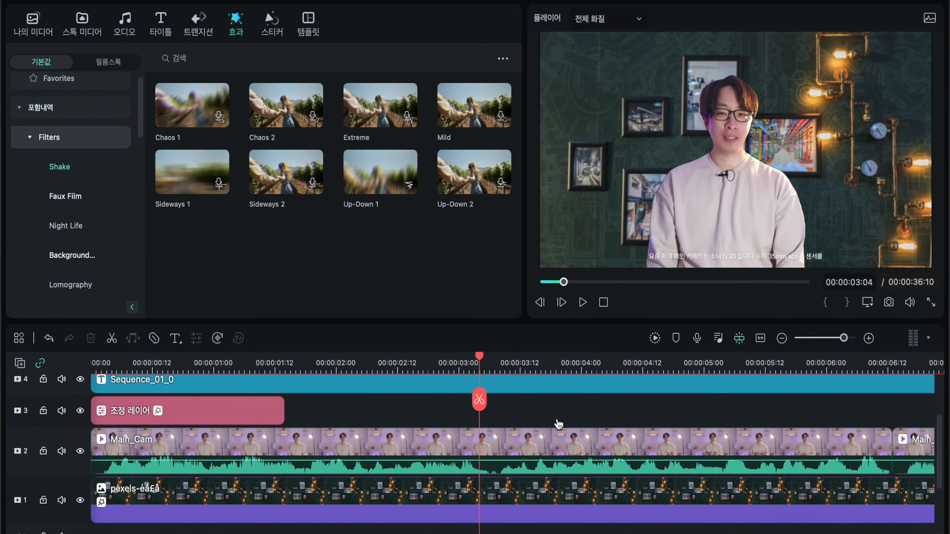
- Extend the first adjustment layer piece to about 6 seconds and play the sequence past its end
drag(284, 410, 816, 413)
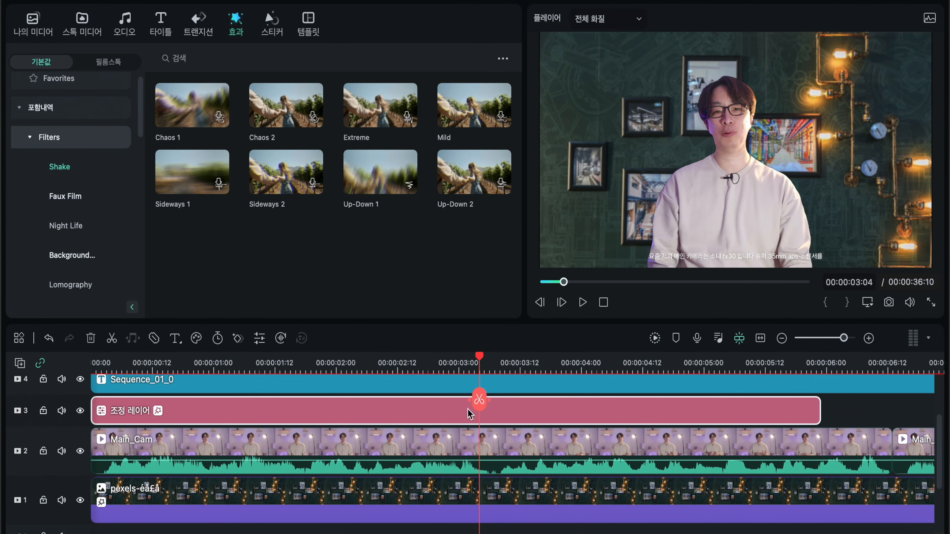
key(space)
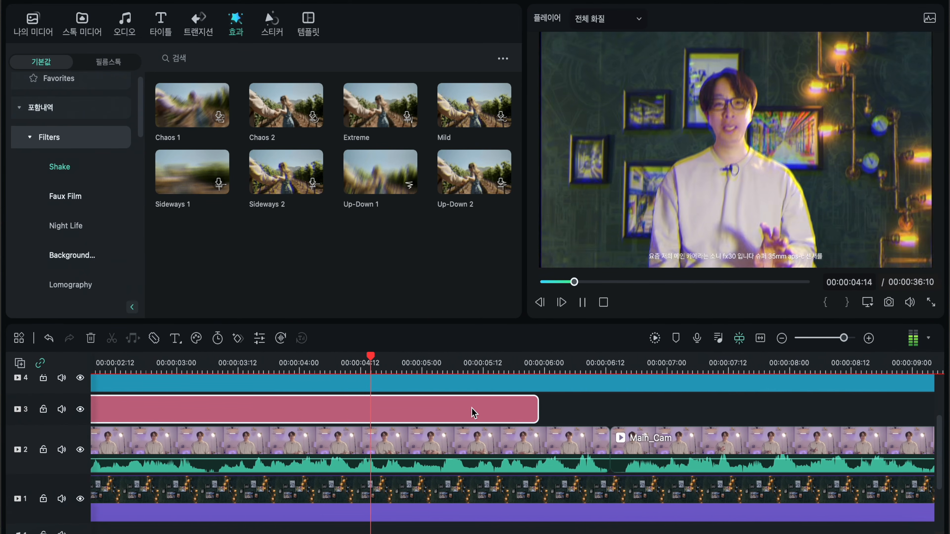
scroll(471, 408, right, 5)
key(space)
- Play across the start of the second adjustment layer piece from 00:00:16:22 and split that piece at 00:00:20:12
scroll(470, 399, right, 15)
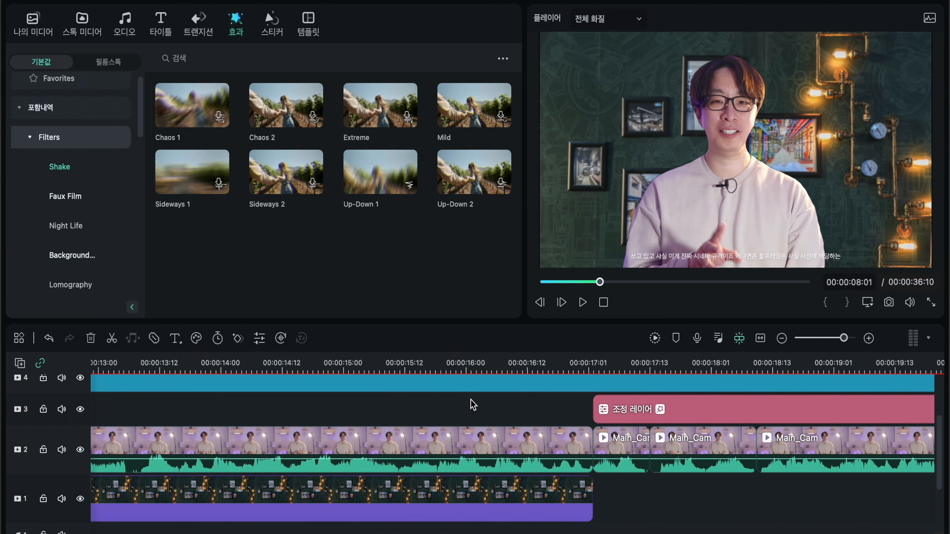
scroll(473, 404, right, 5)
click(502, 408)
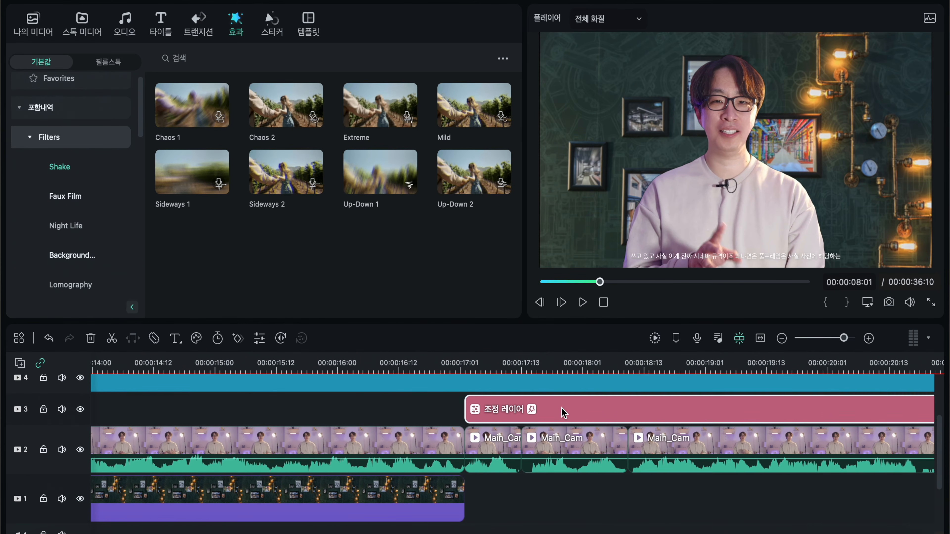
click(450, 361)
scroll(463, 412, right, 8)
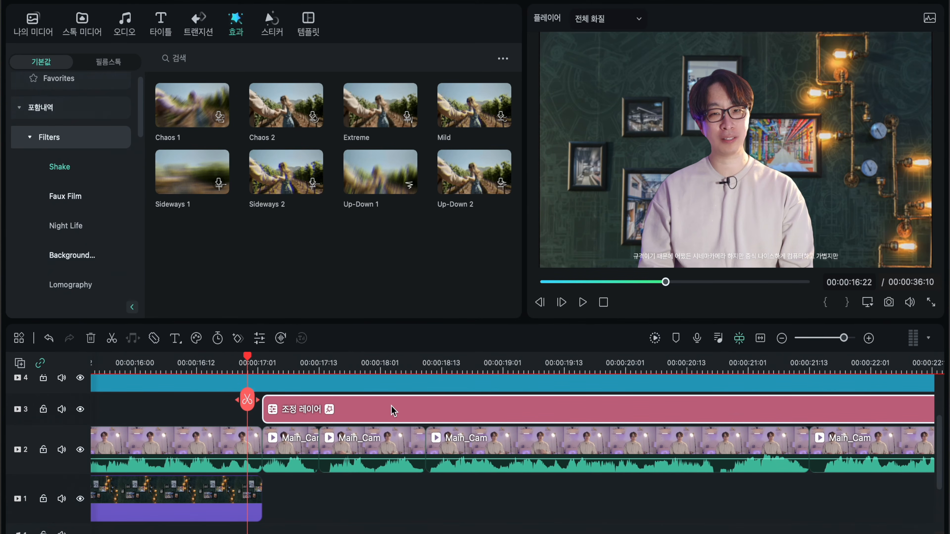
key(space)
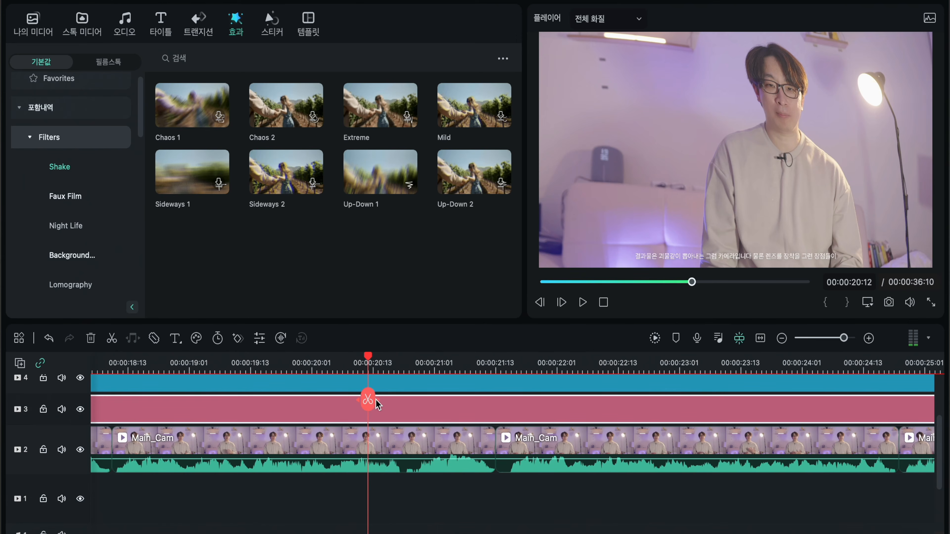
drag(372, 404, 368, 411)
click(367, 411)
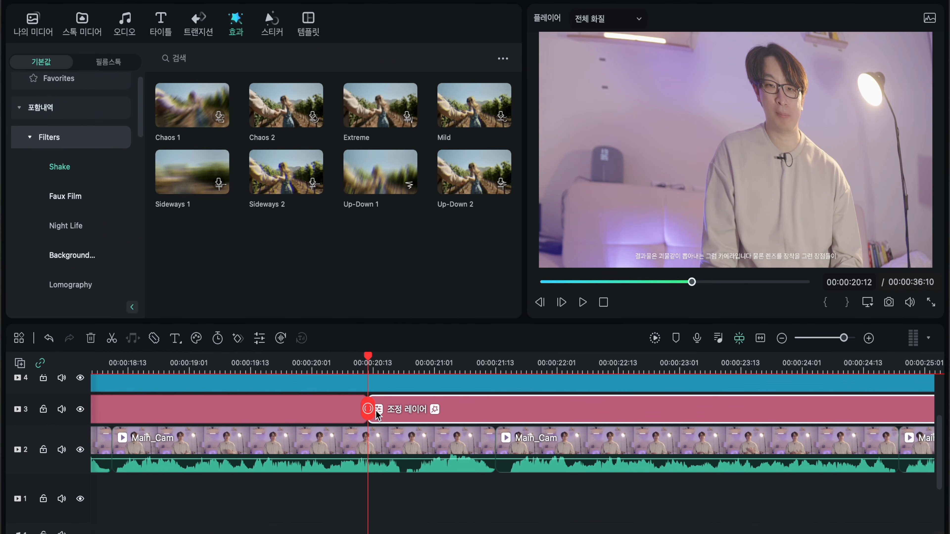
- Start the adjustment layer piece that follows the 00:00:20:12 split at about 00:00:23:15 and scrub across the gap left before it
scroll(384, 415, left, 3)
drag(423, 410, 504, 413)
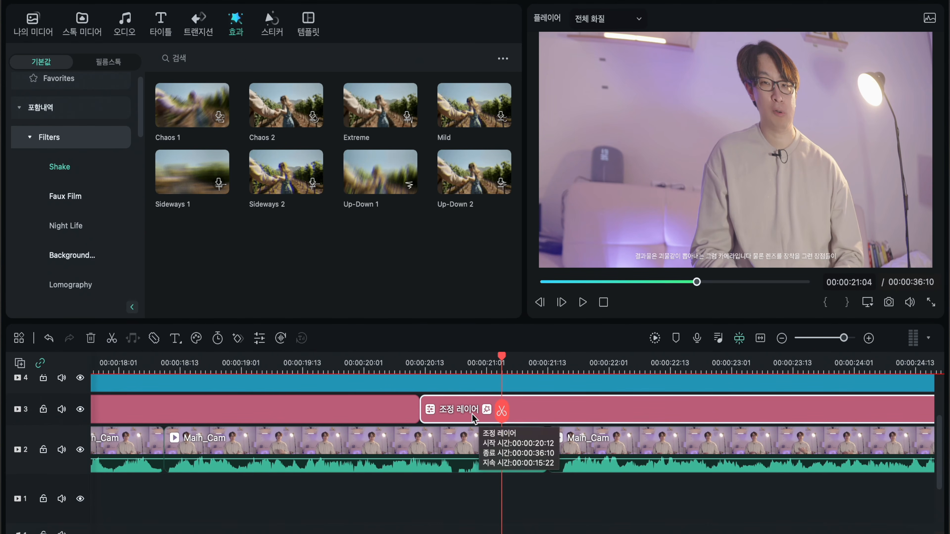
drag(421, 413, 809, 411)
drag(501, 411, 589, 412)
drag(474, 404, 449, 405)
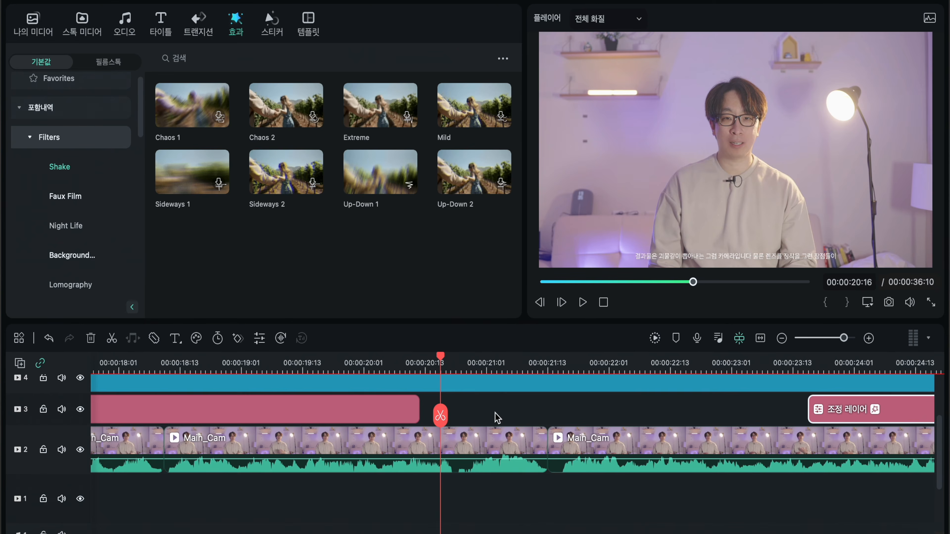
- Play from 00:00:20:21 across the gap into the last adjustment layer piece and end that piece at 00:00:27:17
scroll(791, 409, right, 5)
scroll(611, 414, up, 2)
scroll(612, 414, up, 1)
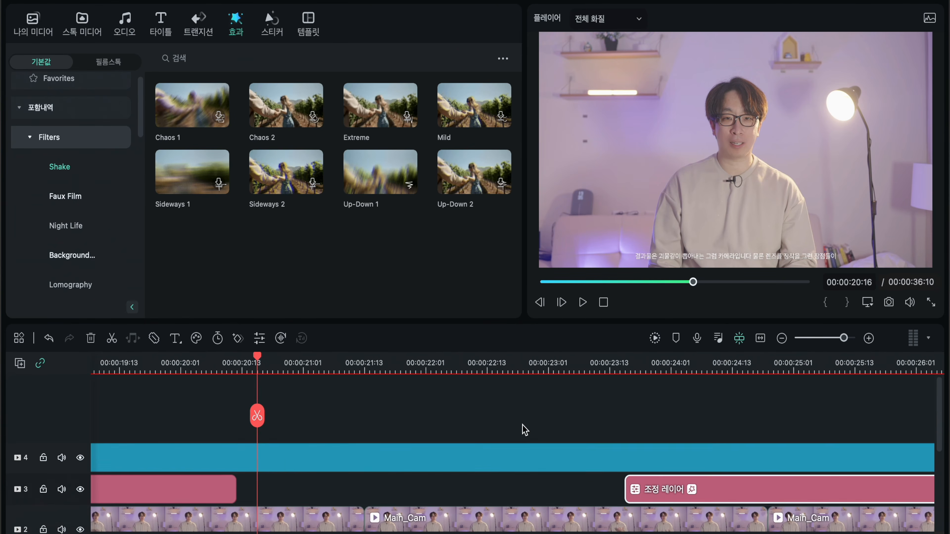
scroll(526, 428, left, 3)
drag(337, 421, 364, 494)
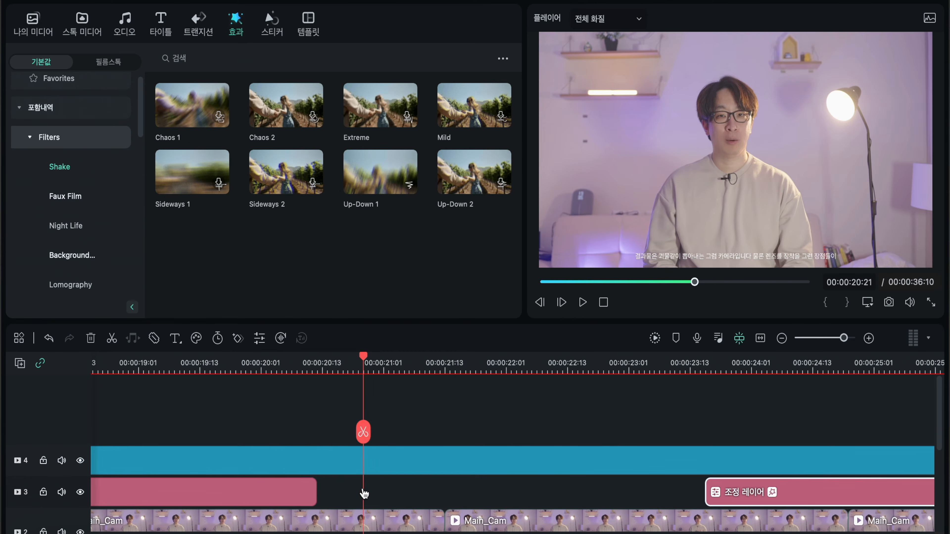
scroll(448, 486, down, 2)
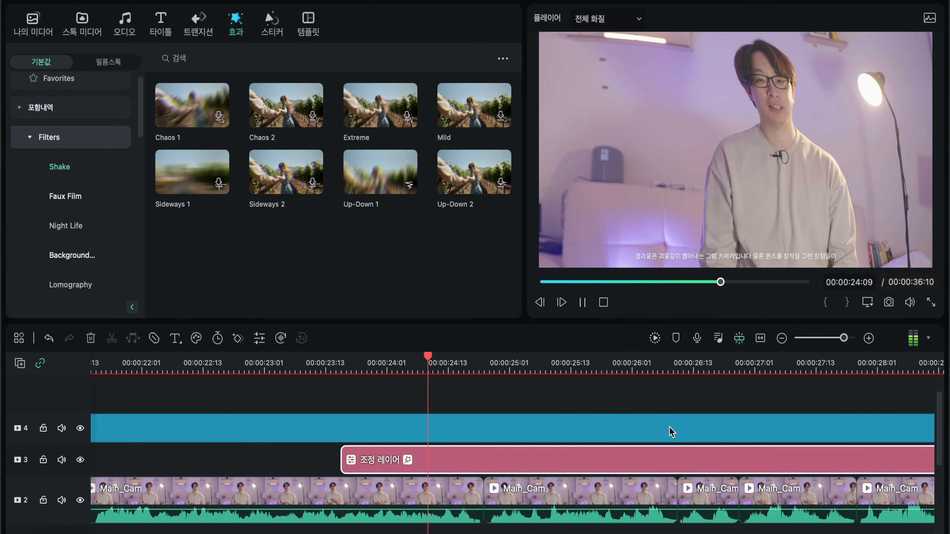
scroll(617, 445, right, 1)
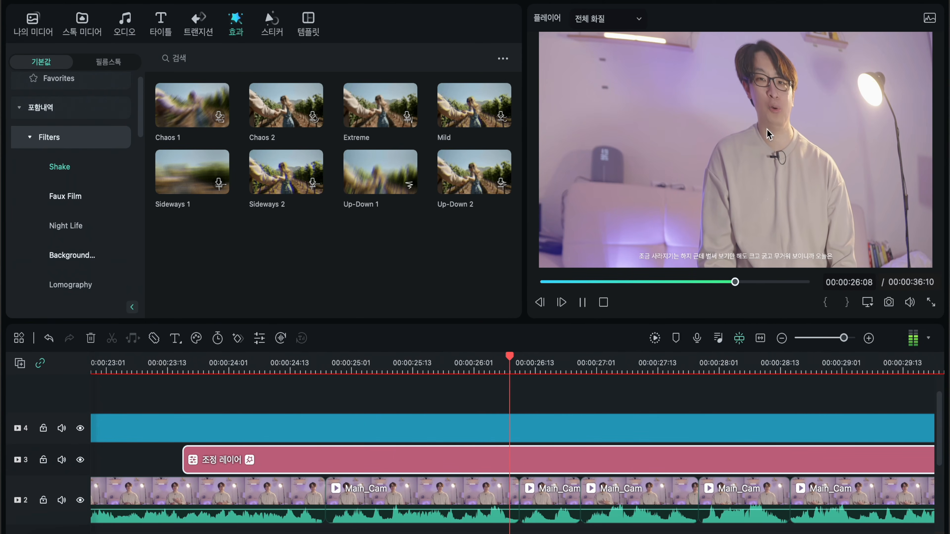
key(space)
- Fit the sequence in view, place the playhead at 00:00:24:07, and check the editing options of the last adjustment layer piece
drag(844, 337, 824, 340)
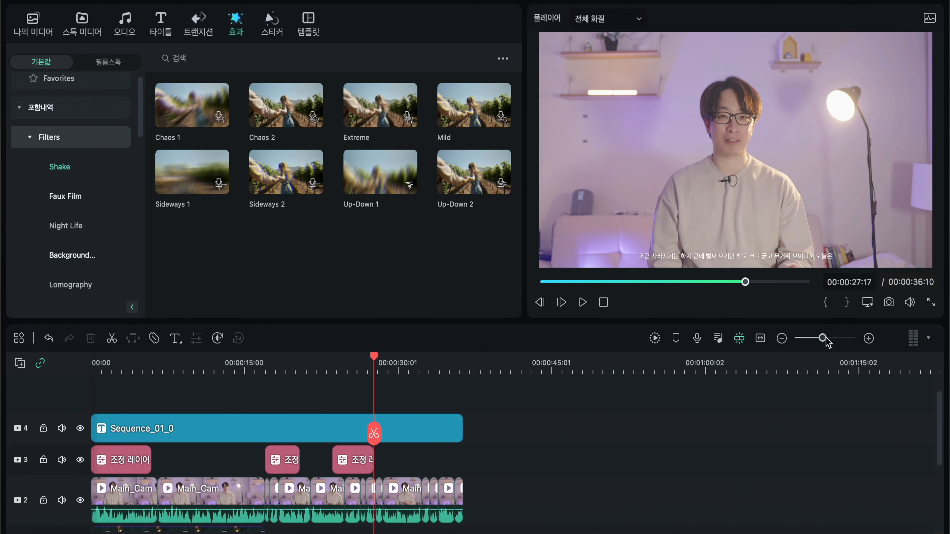
scroll(521, 467, down, 2)
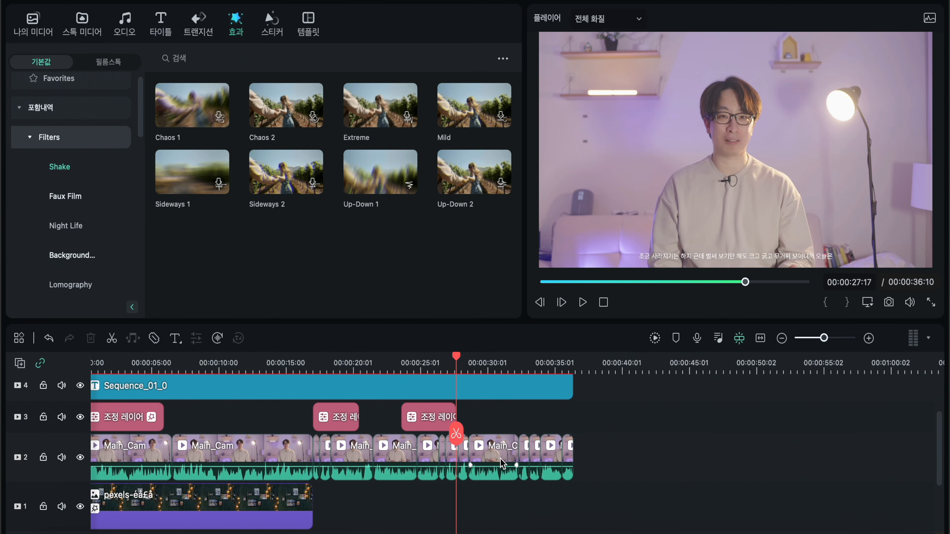
mouse_move(454, 425)
mouse_down()
mouse_move(409, 434)
mouse_move(424, 426)
mouse_move(410, 417)
mouse_up()
click(427, 419)
right_click(435, 415)
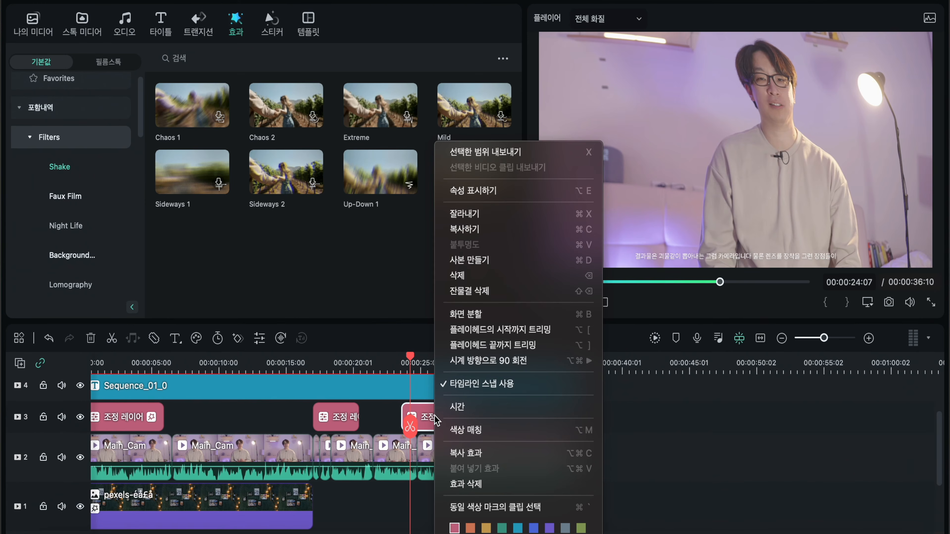
key(Escape)
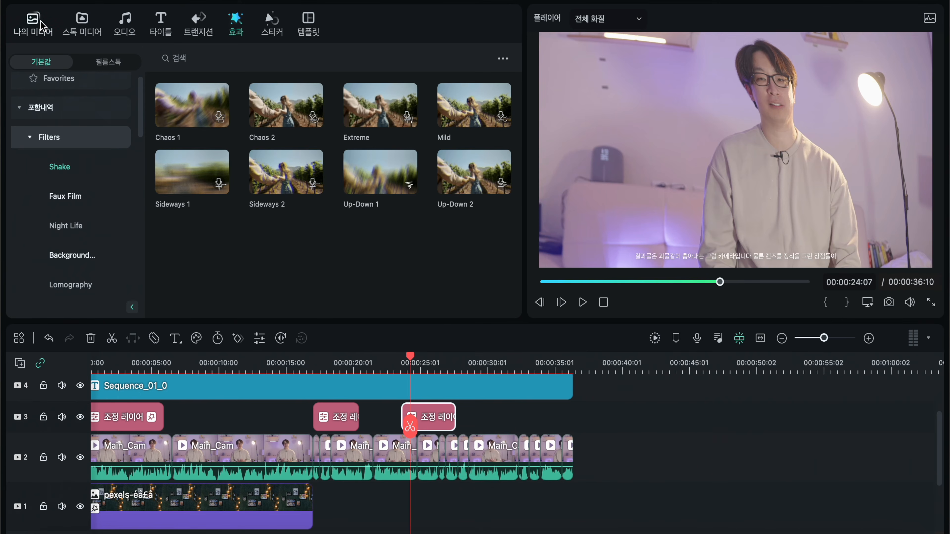
- Show the custom adjustment layer presets and shift the last adjustment layer piece to start at 00:00:22:20
click(32, 22)
click(60, 210)
scroll(468, 442, down, 1)
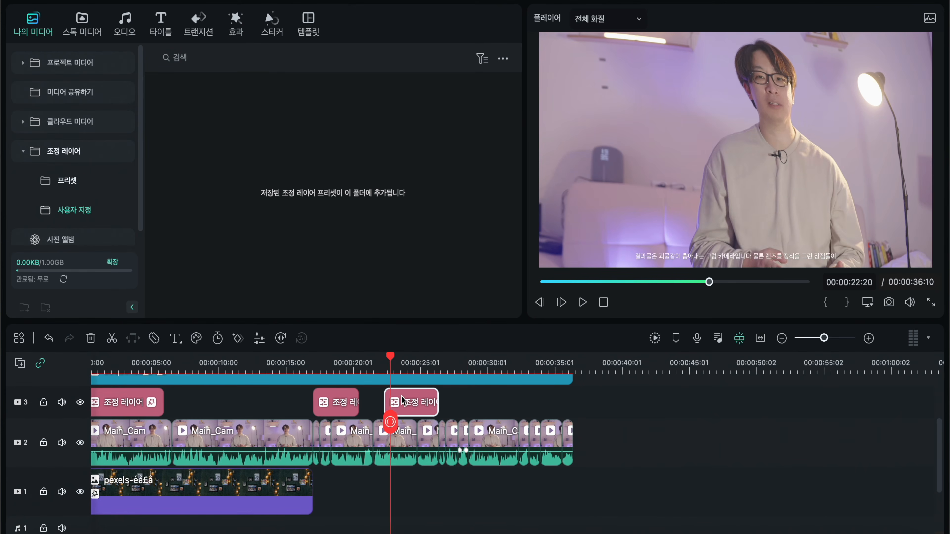
- Save the settings of the last adjustment layer piece as a custom preset
double_click(425, 403)
drag(518, 147, 526, 240)
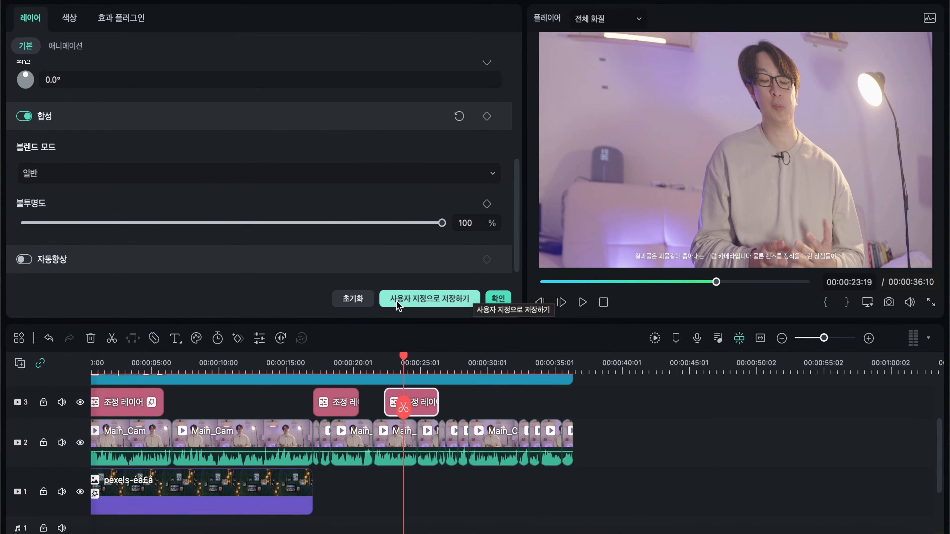
click(437, 304)
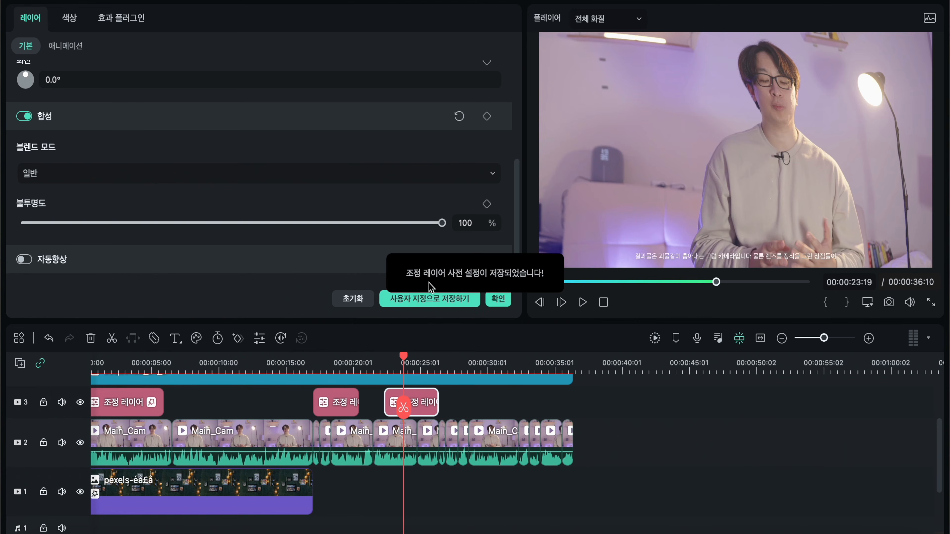
click(500, 299)
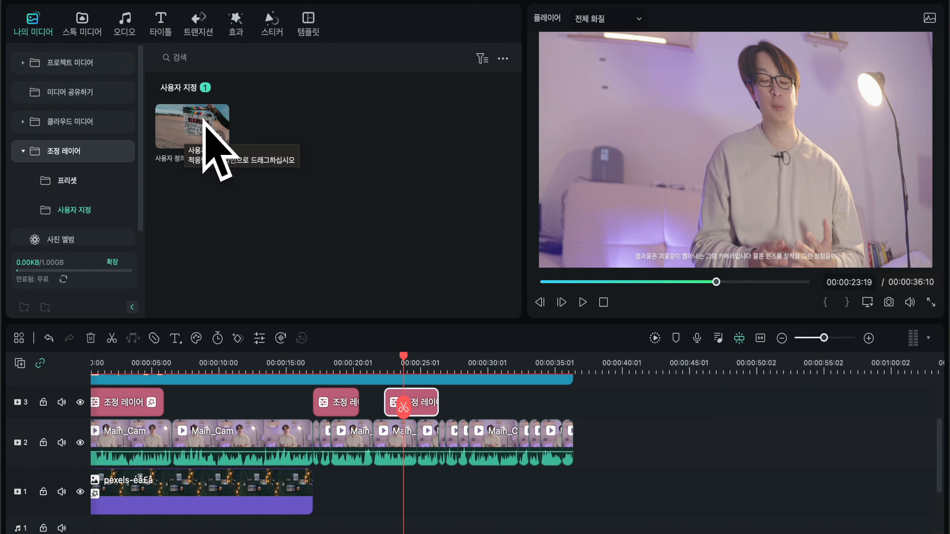
- Place the saved custom preset on the emptied track 3 at 00:00:09:22 and play through that layer
scroll(56, 392, left, 1)
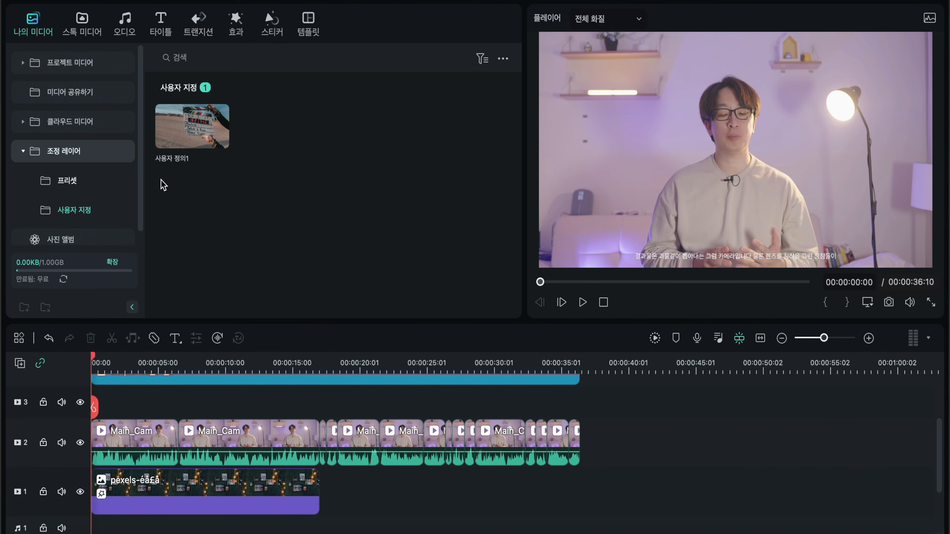
drag(209, 135, 236, 406)
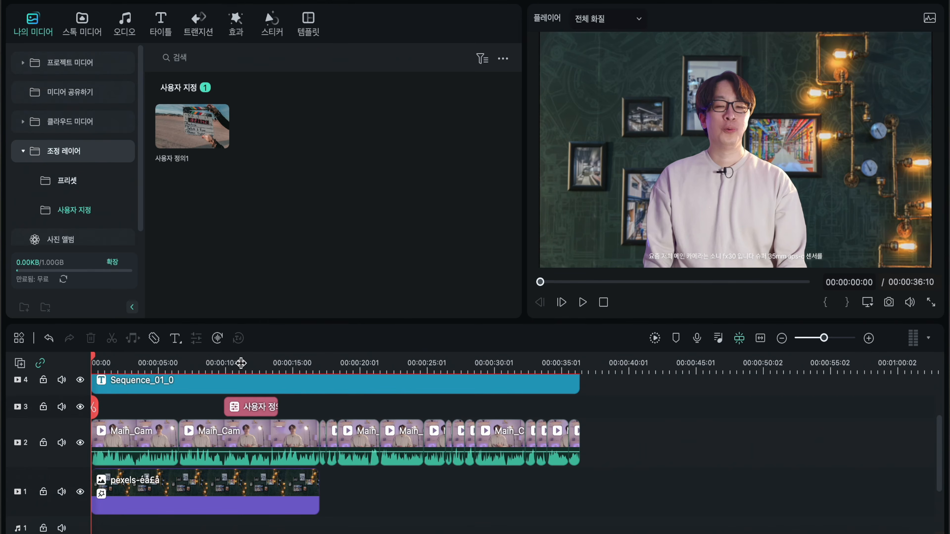
click(241, 363)
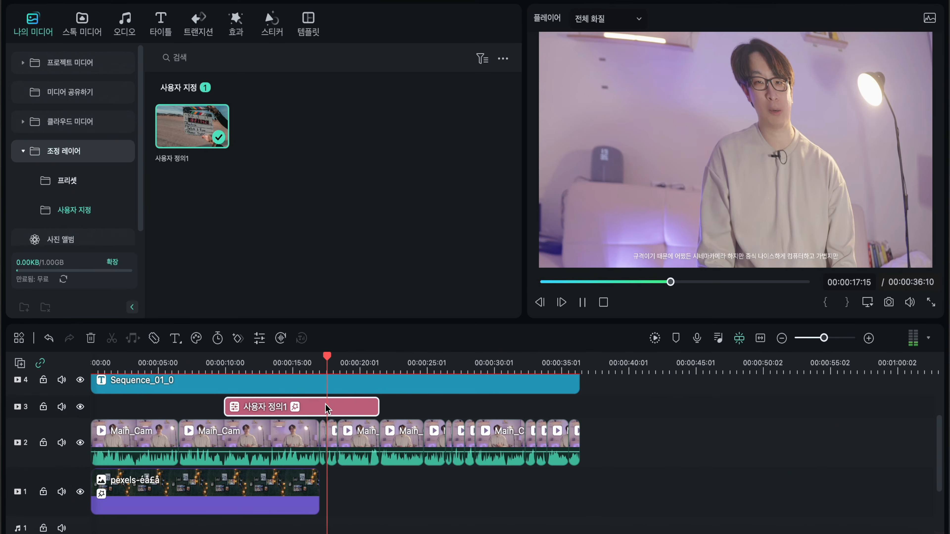
- Delete the custom adjustment layer from track 3 and remove its saved preset from the custom presets
key(Delete)
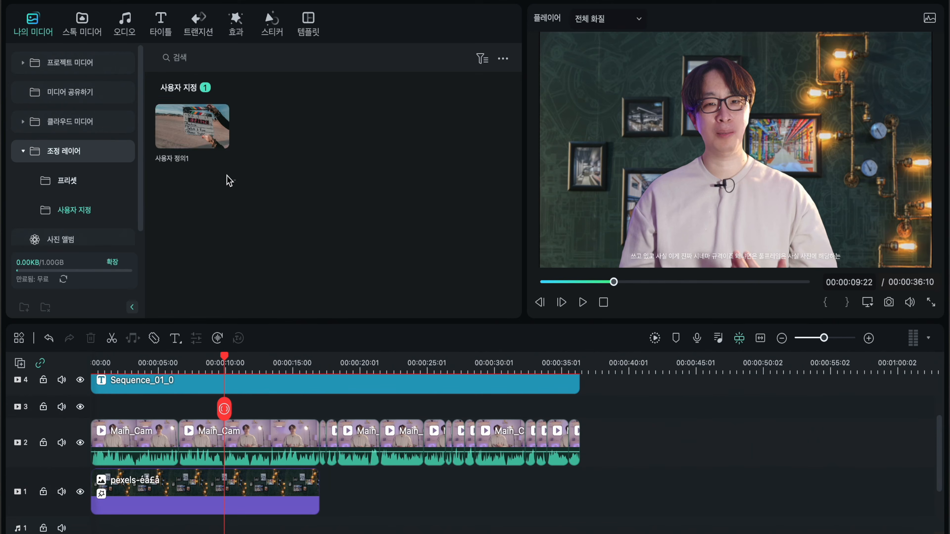
right_click(190, 133)
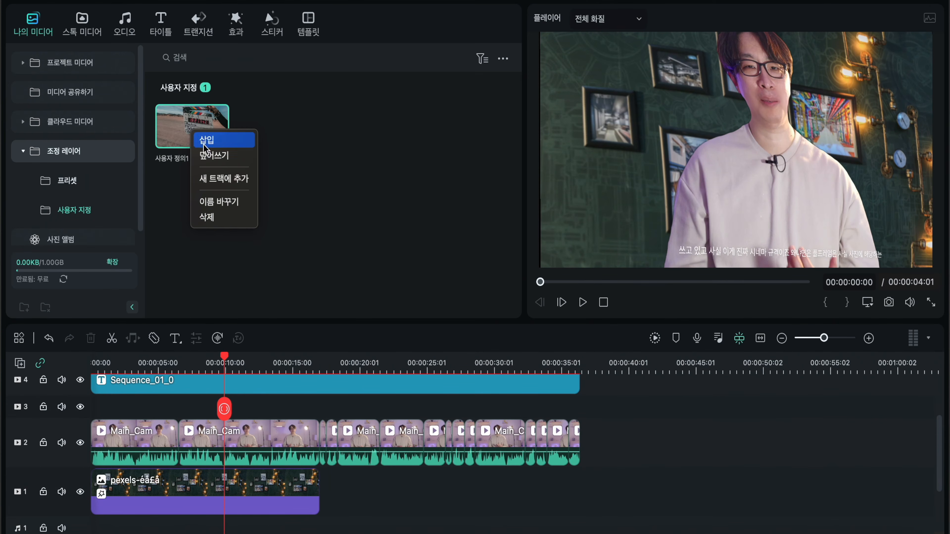
click(209, 217)
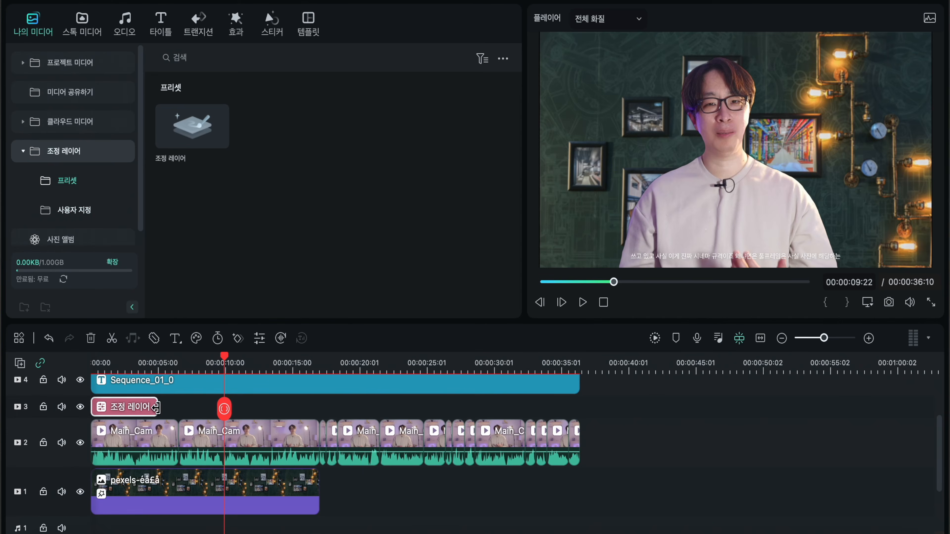
- Stretch a new adjustment layer to the sequence's end and cut away its part before the pexels background clip's end at 00:00:16:23
drag(224, 406, 583, 408)
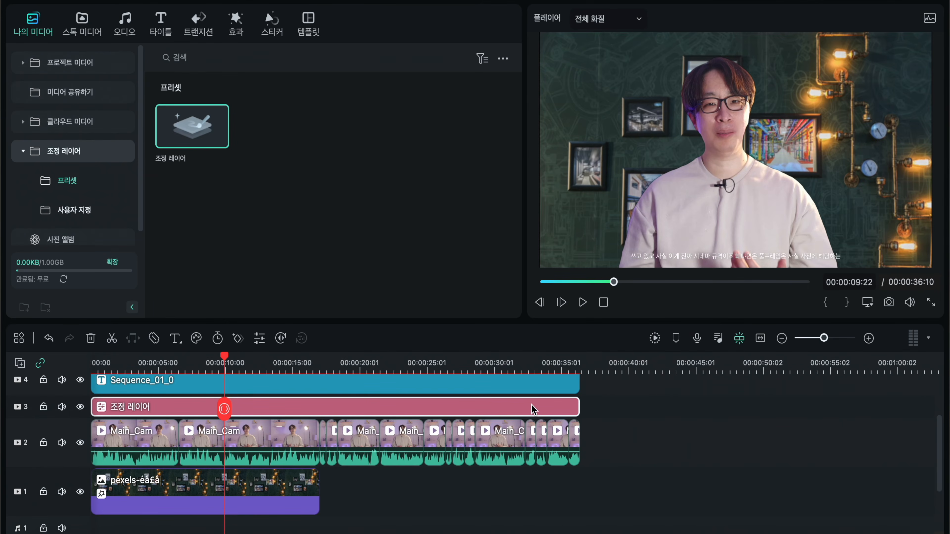
click(323, 363)
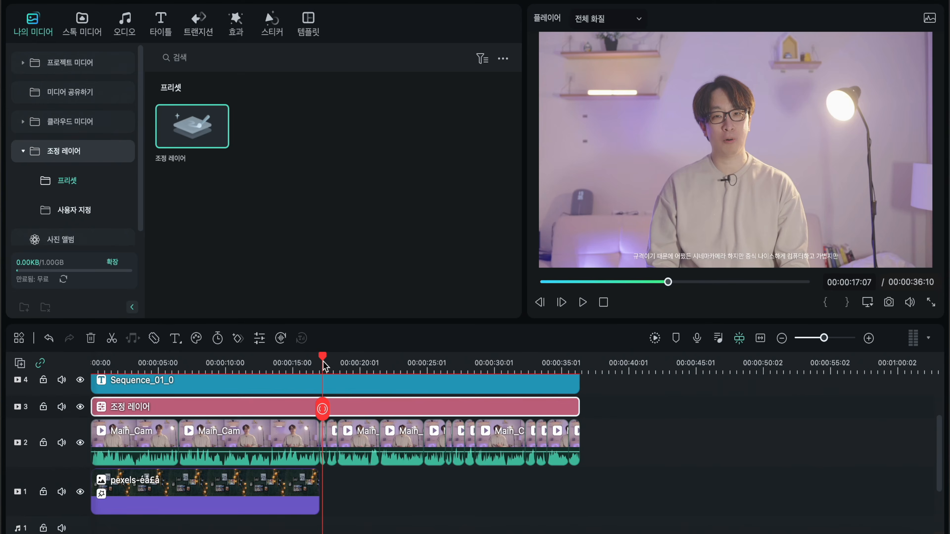
key(Up)
key(super+b)
click(278, 420)
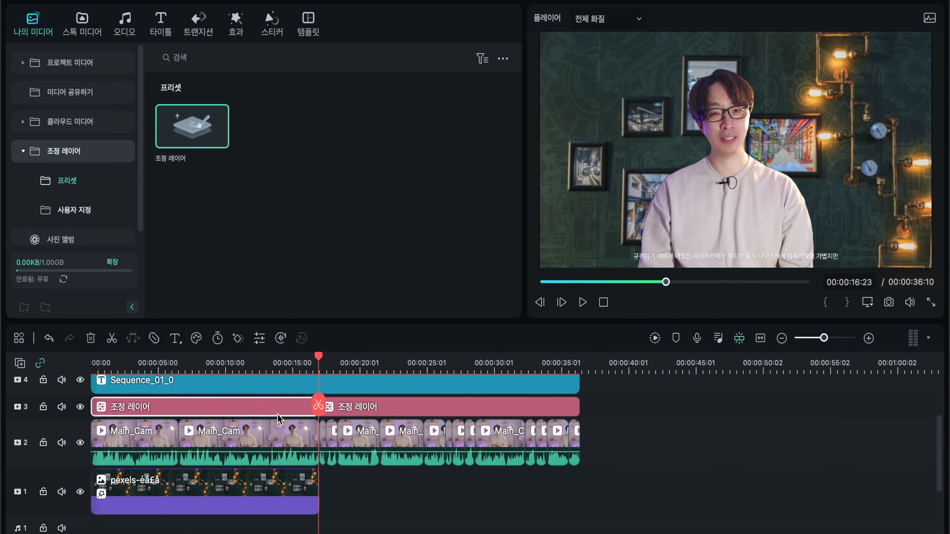
key(Delete)
- Place the playhead at 00:00:20:01 and apply the Custom LUT effect from the LUT category's 색 보정 group to the adjustment layer
click(359, 364)
click(409, 412)
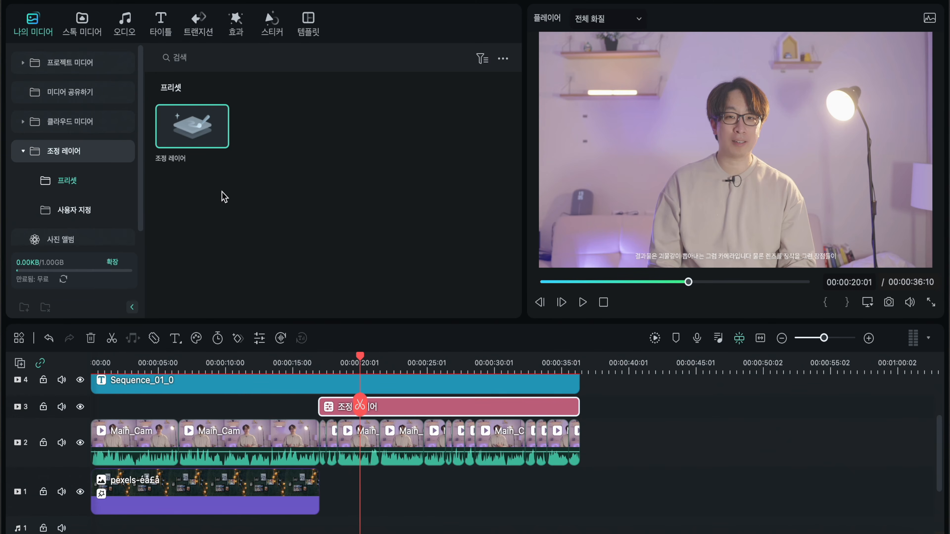
click(236, 23)
scroll(57, 184, down, 6)
scroll(61, 189, up, 3)
scroll(60, 189, up, 1)
click(71, 184)
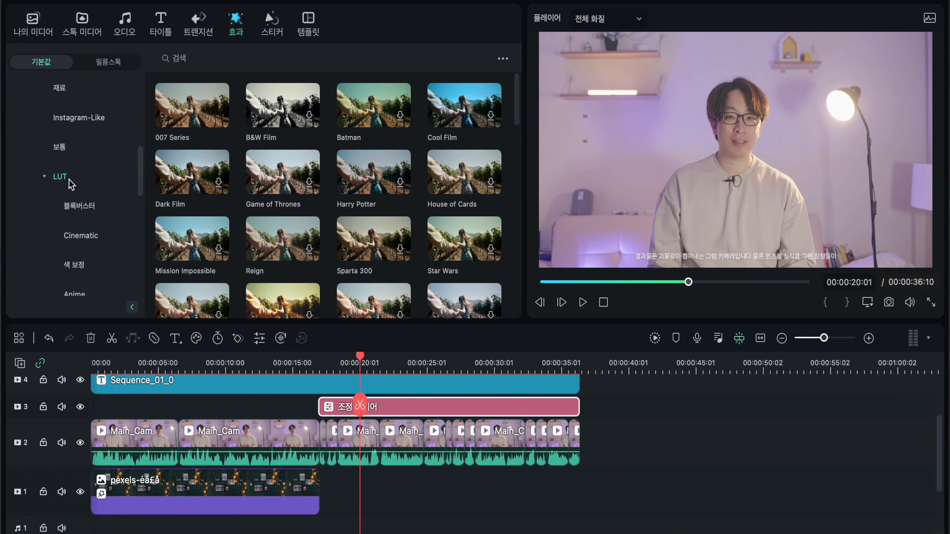
scroll(78, 206, down, 5)
click(79, 135)
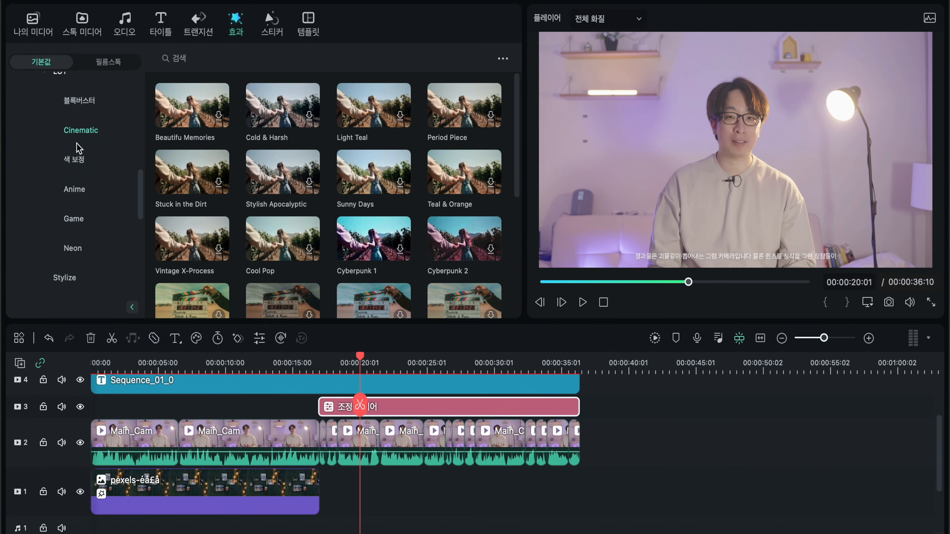
click(71, 161)
drag(175, 112, 376, 402)
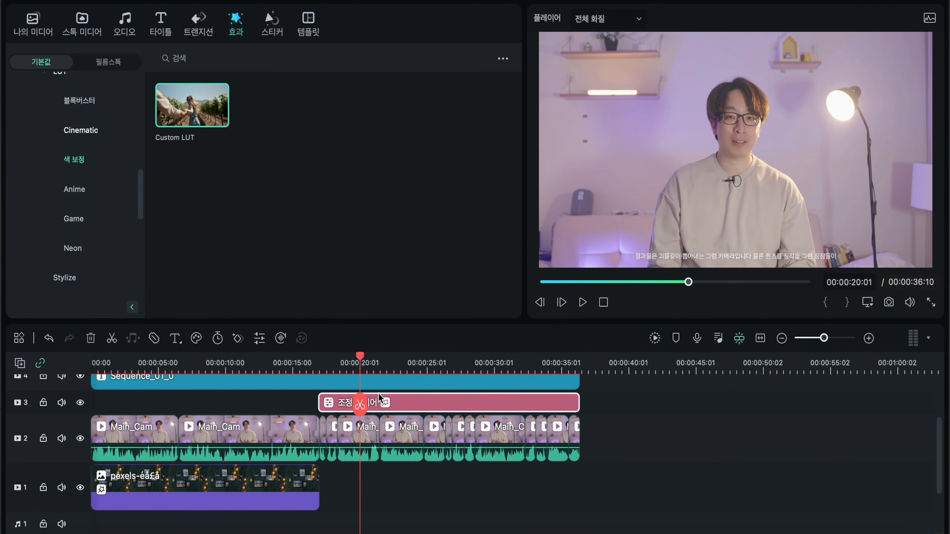
- Open the adjustment layer's Custom LUT settings and choose to load a new 3D LUT
double_click(395, 402)
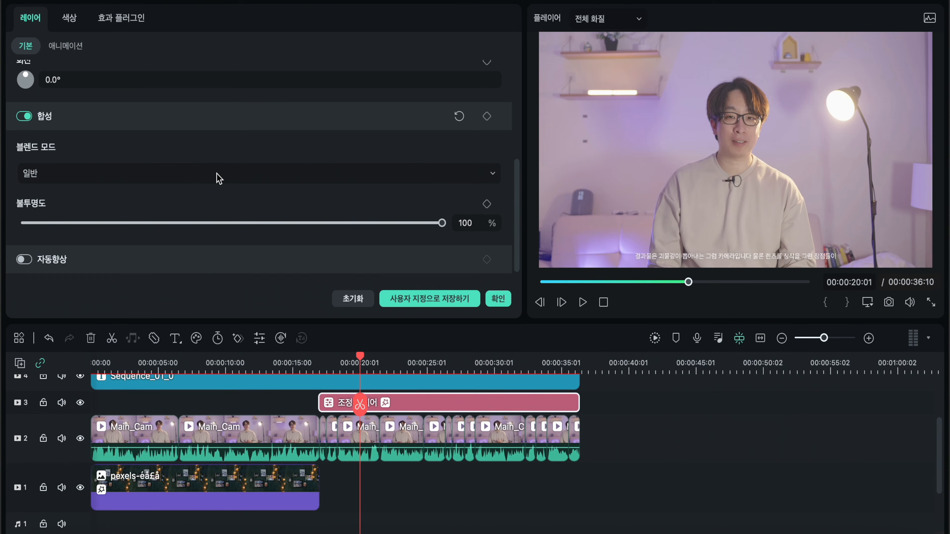
scroll(204, 165, up, 5)
click(123, 18)
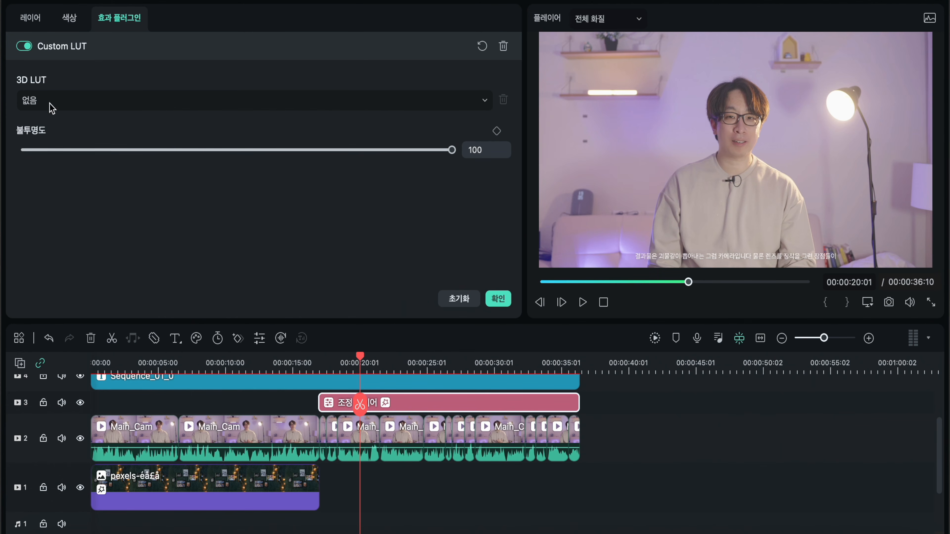
click(476, 107)
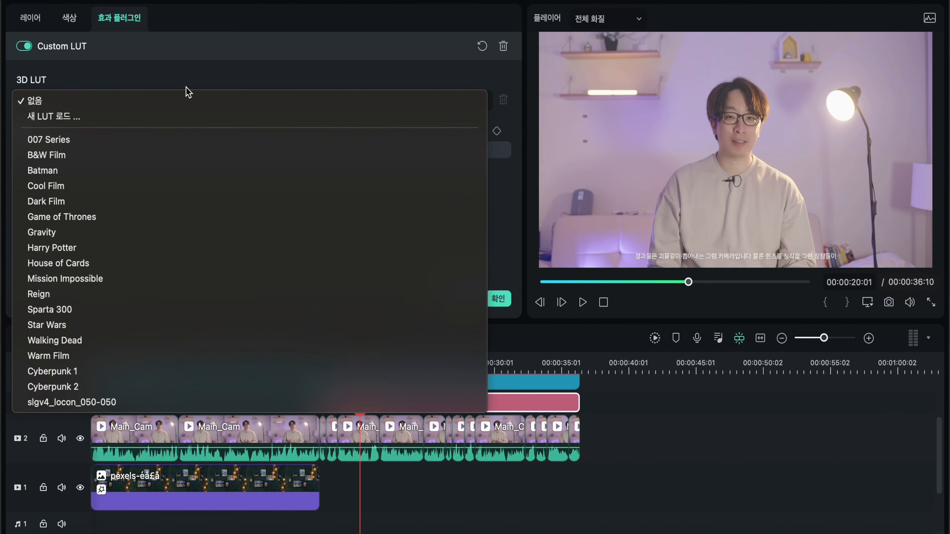
click(77, 119)
- Load Tribe_Standard.cube from the 03. Tribe LUT folder under 03. Preset > 02. Color Grading as the adjustment layer's 3D LUT
click(282, 272)
click(406, 98)
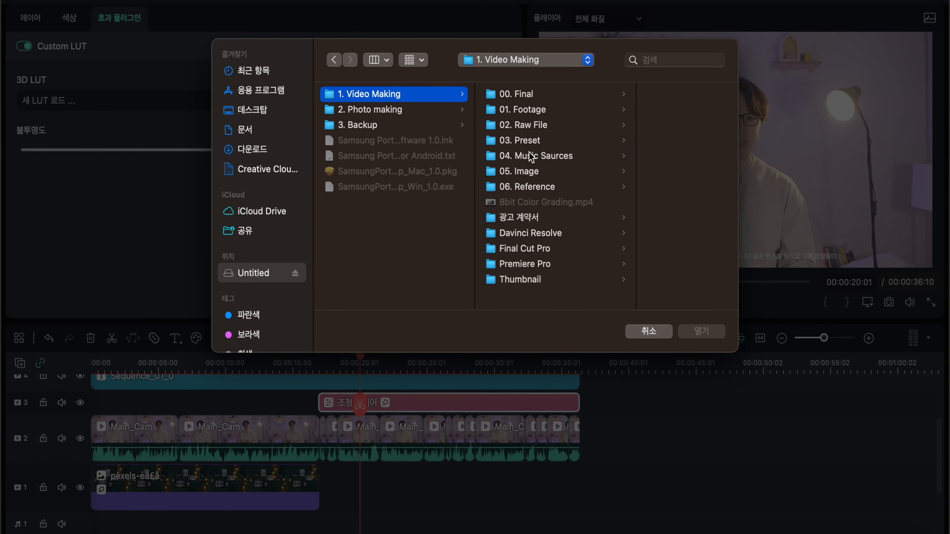
click(533, 141)
click(636, 127)
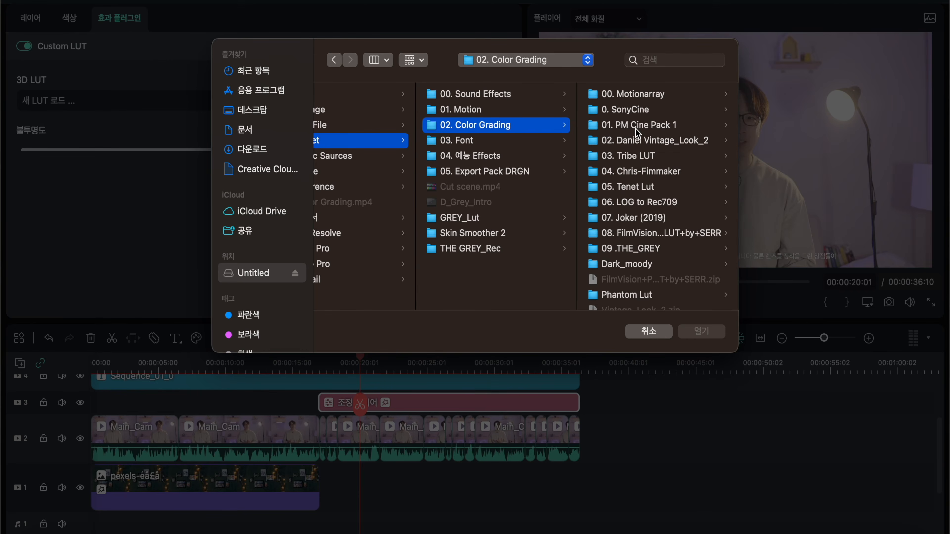
click(638, 156)
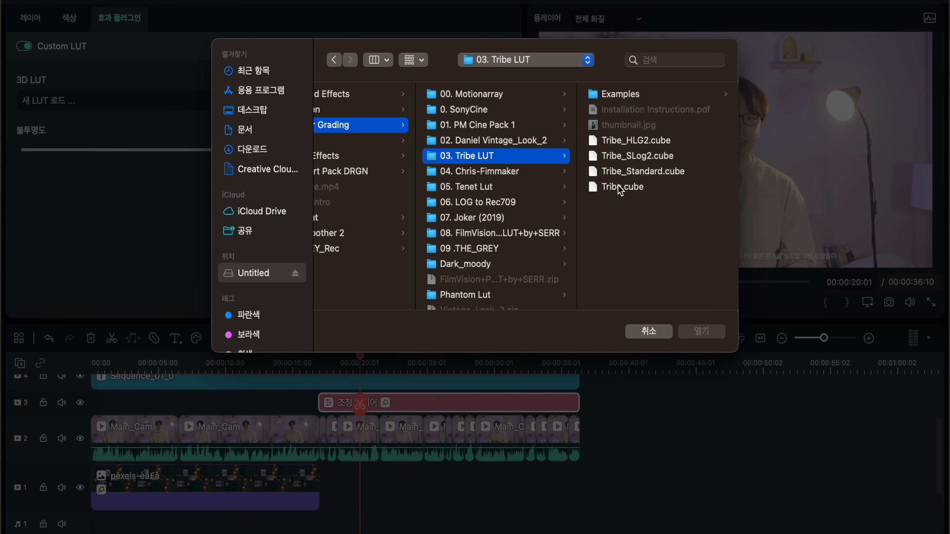
click(642, 173)
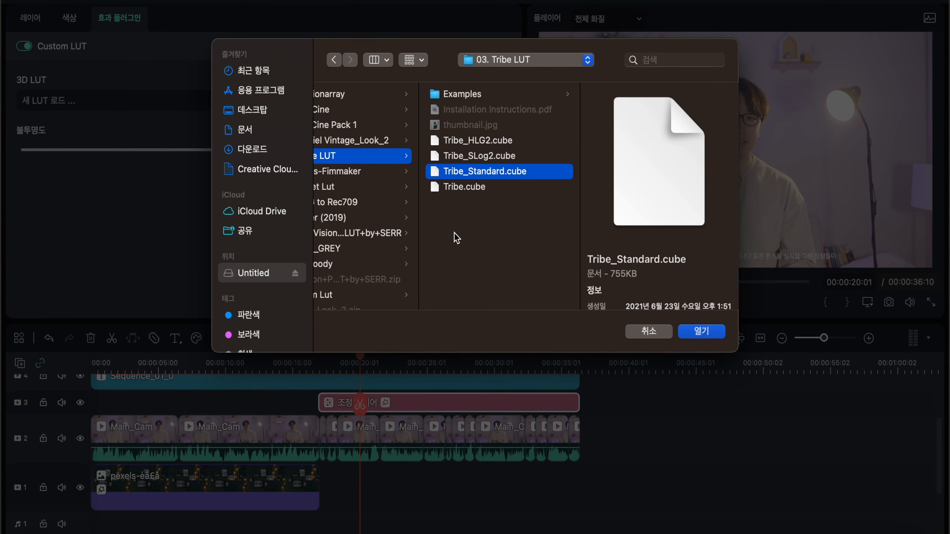
scroll(399, 230, left, 2)
scroll(414, 230, right, 2)
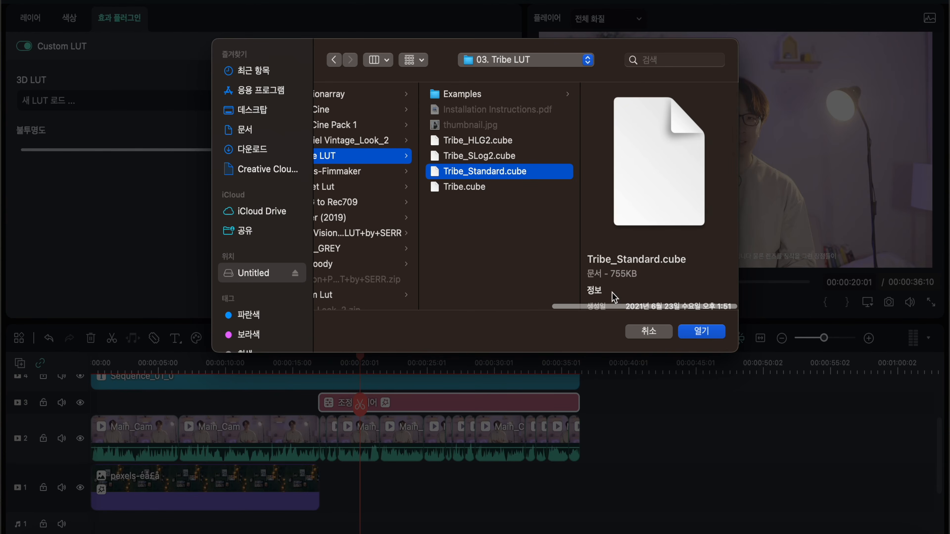
click(705, 334)
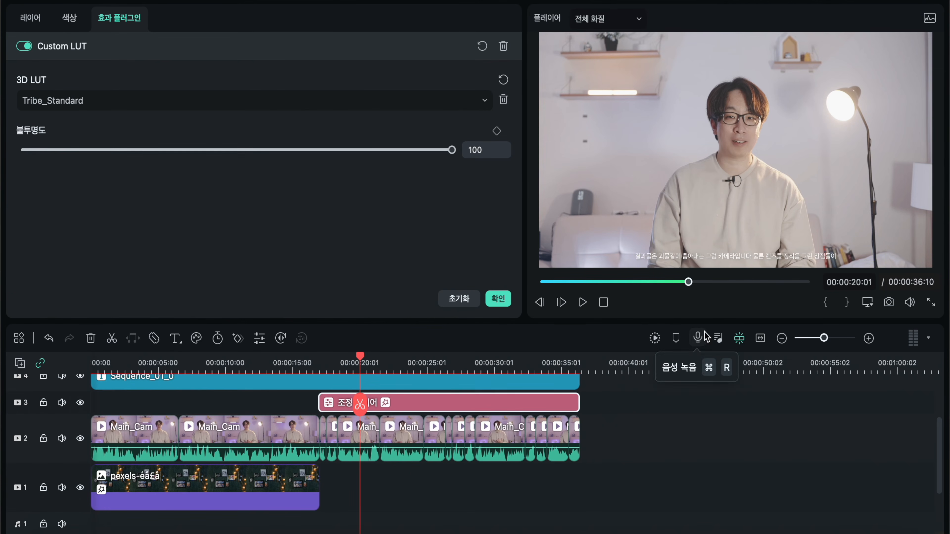
- Toggle the Custom LUT effect off and on to compare the footage, leave it enabled and confirm the settings
click(24, 46)
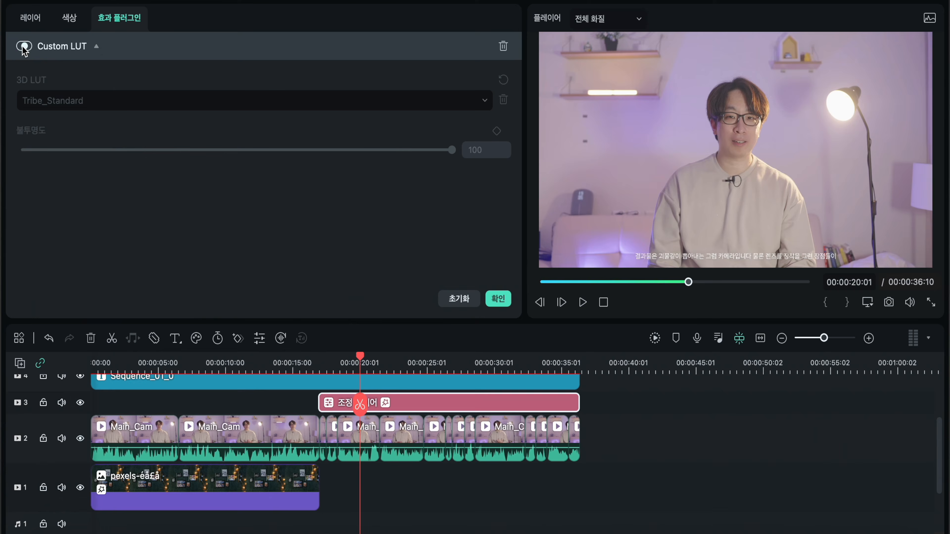
click(24, 46)
click(24, 46)
click(24, 46)
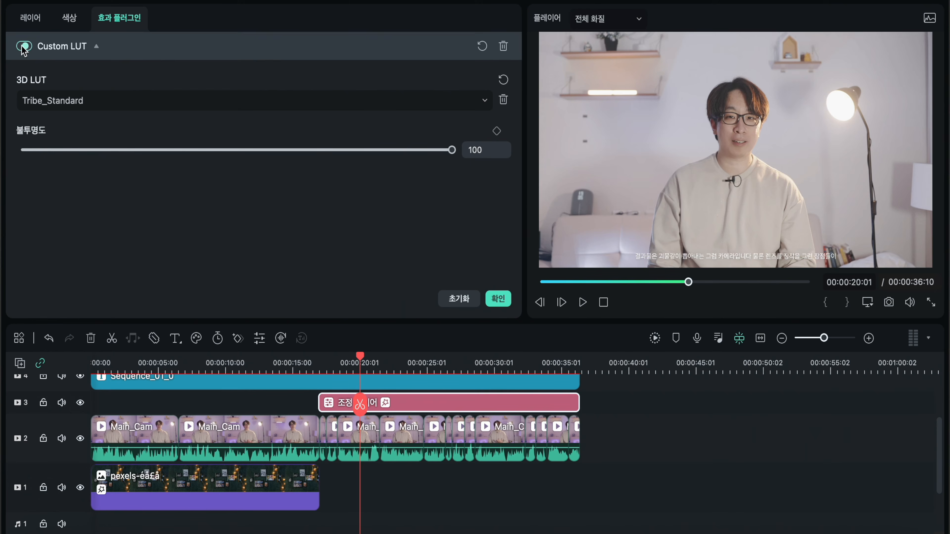
click(499, 300)
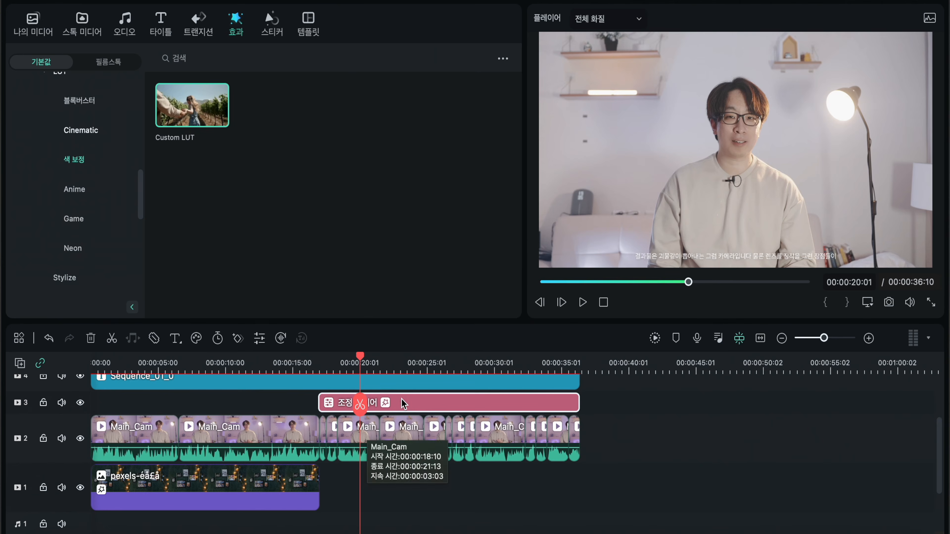
- Save the LUT adjustment layer as a custom preset and delete the layer from track 3
right_click(407, 406)
key(Escape)
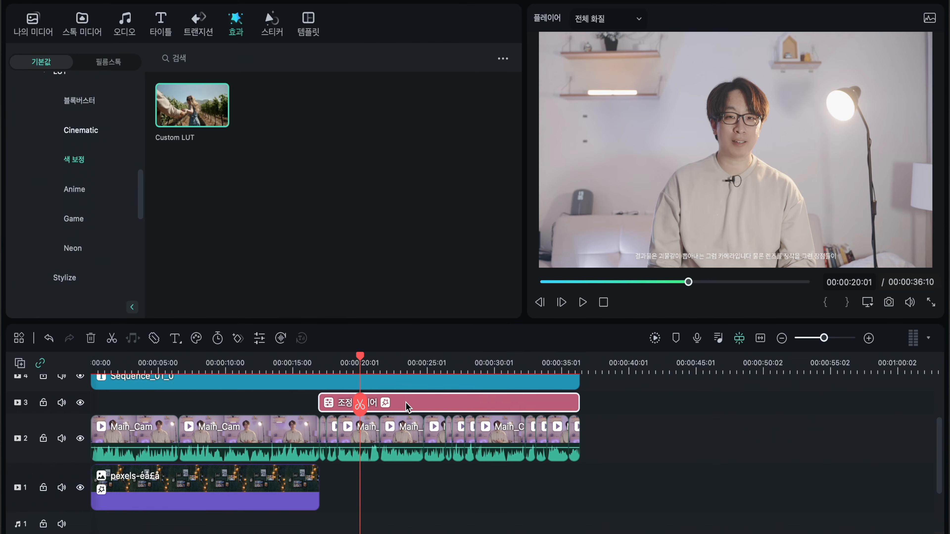
double_click(407, 406)
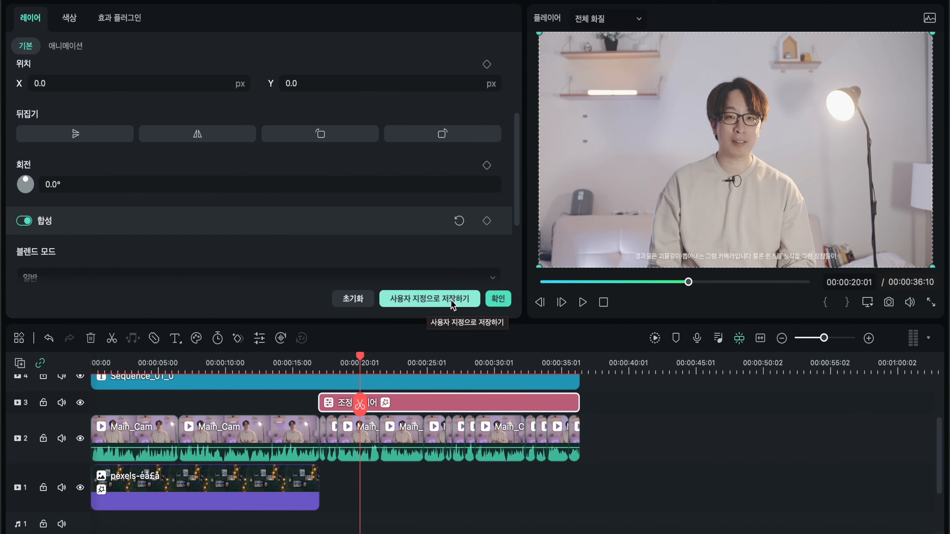
click(440, 300)
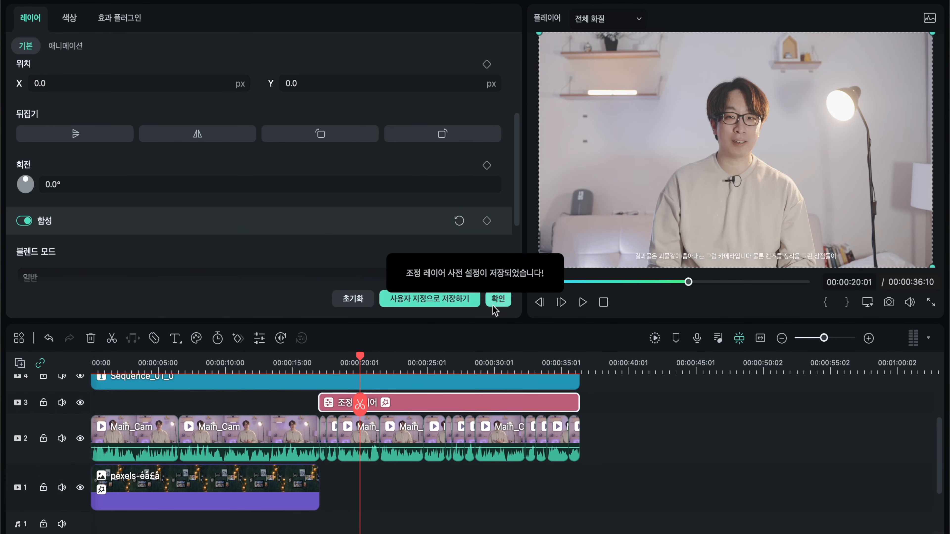
click(497, 298)
key(Delete)
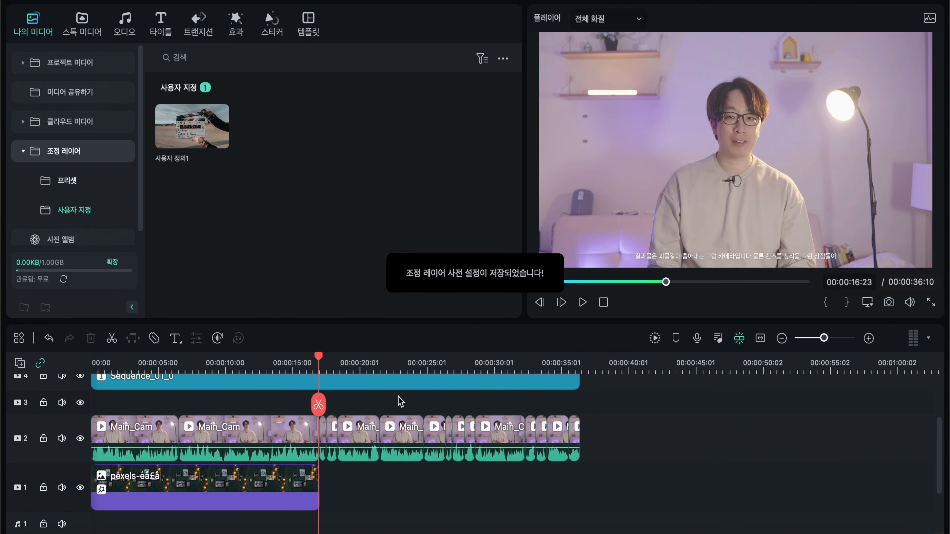
- Place the saved custom preset twice on track 3 after the pexels clip, lengthen the second layer to about 00:00:29, and play it back
drag(318, 411, 382, 402)
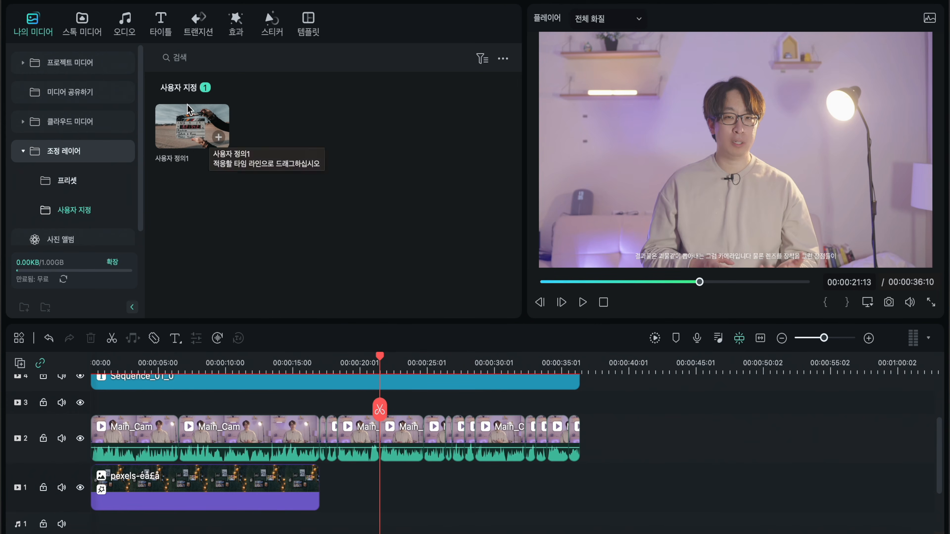
drag(187, 126, 320, 404)
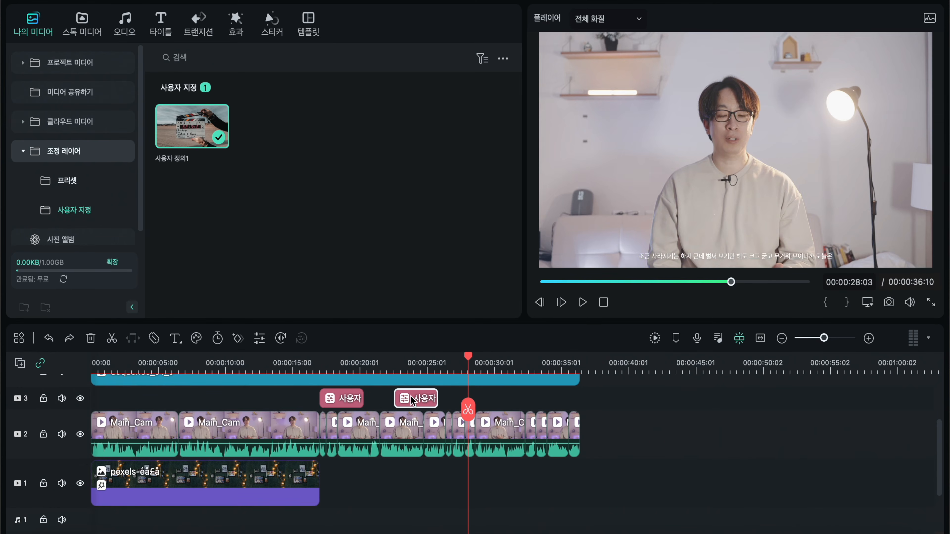
drag(485, 399, 485, 399)
click(322, 363)
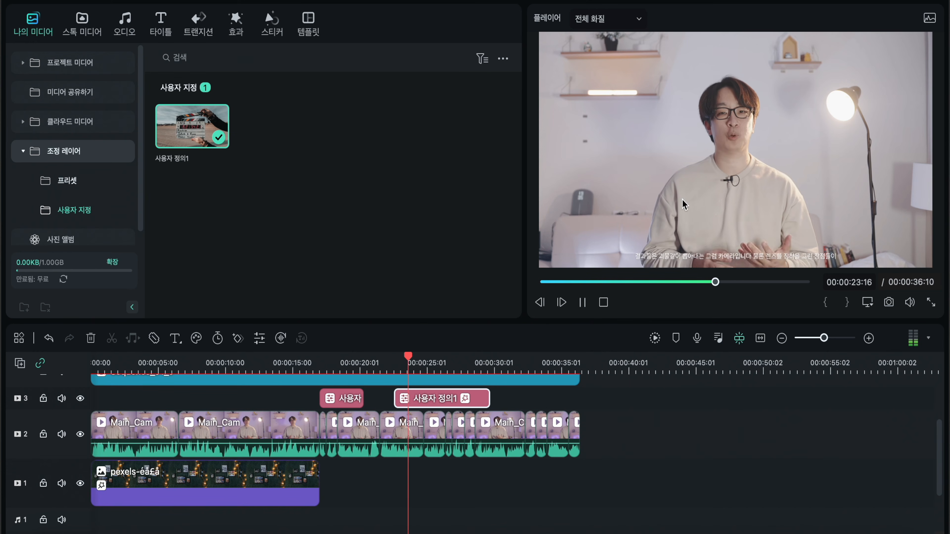
key(space)
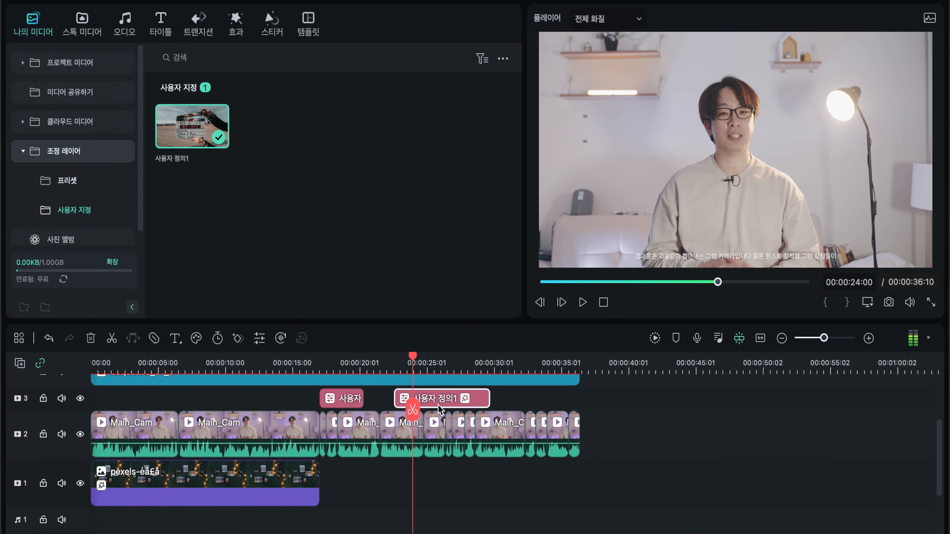
- Select both custom adjustment layers on track 3
drag(549, 398, 339, 393)
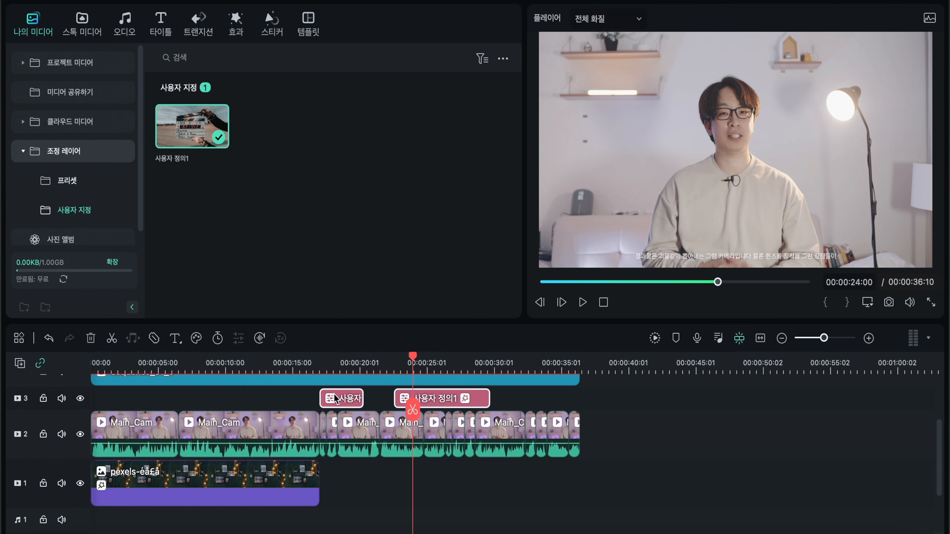
click(434, 398)
click(527, 398)
drag(526, 399, 300, 397)
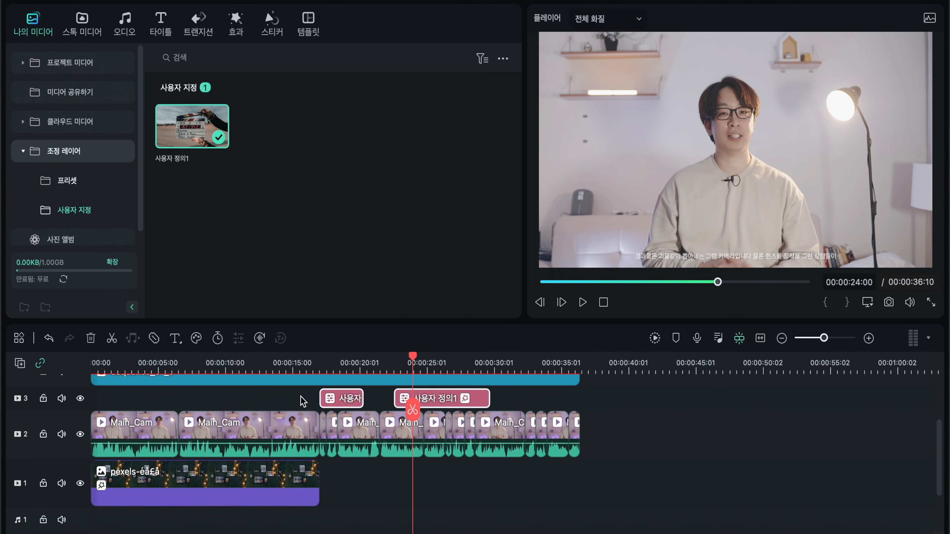
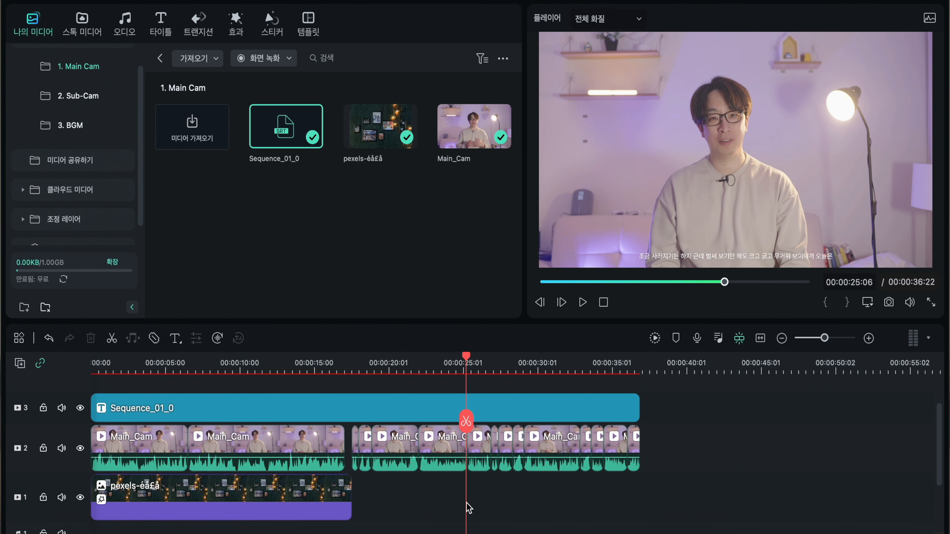
- Add a keyframe to the first Main_Cam clip at 00:00:01:18 and to the second Main_Cam clip at 00:00:09:21
drag(466, 449, 447, 464)
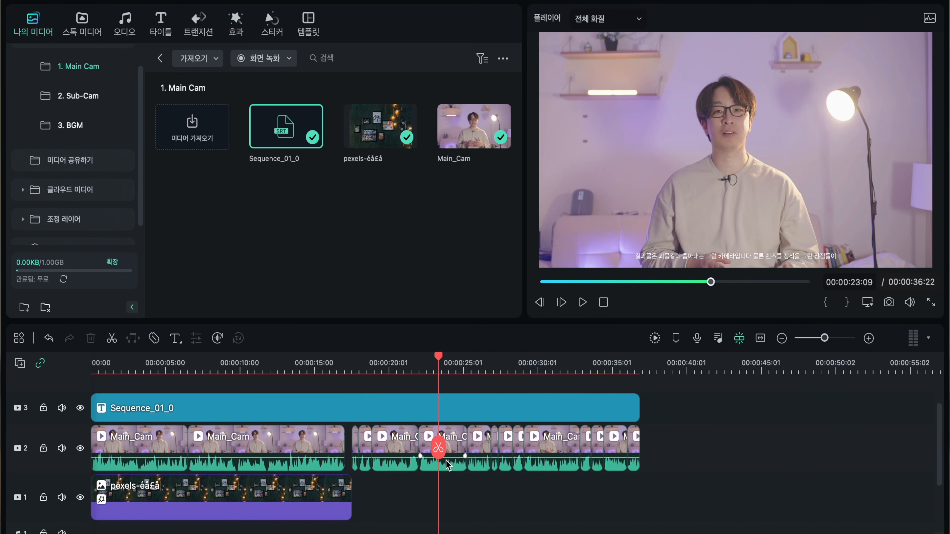
click(460, 440)
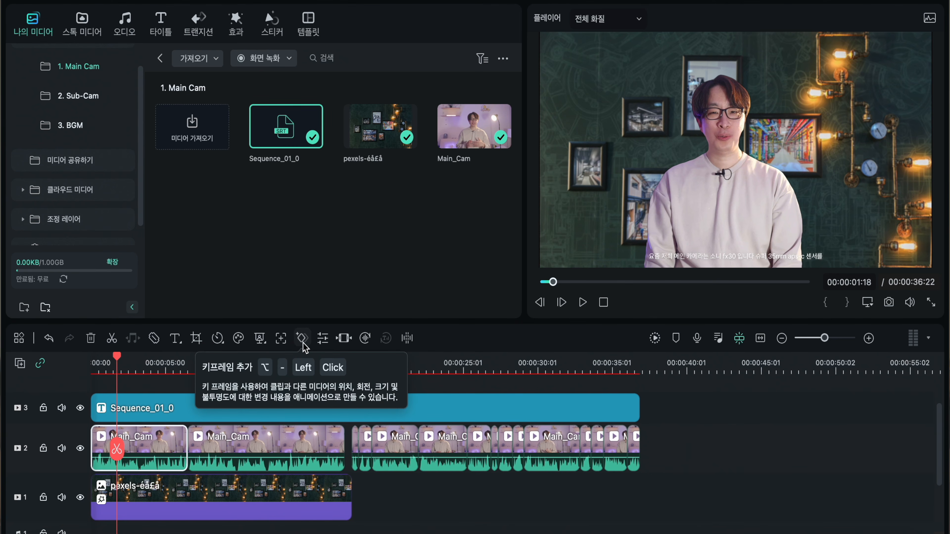
click(303, 345)
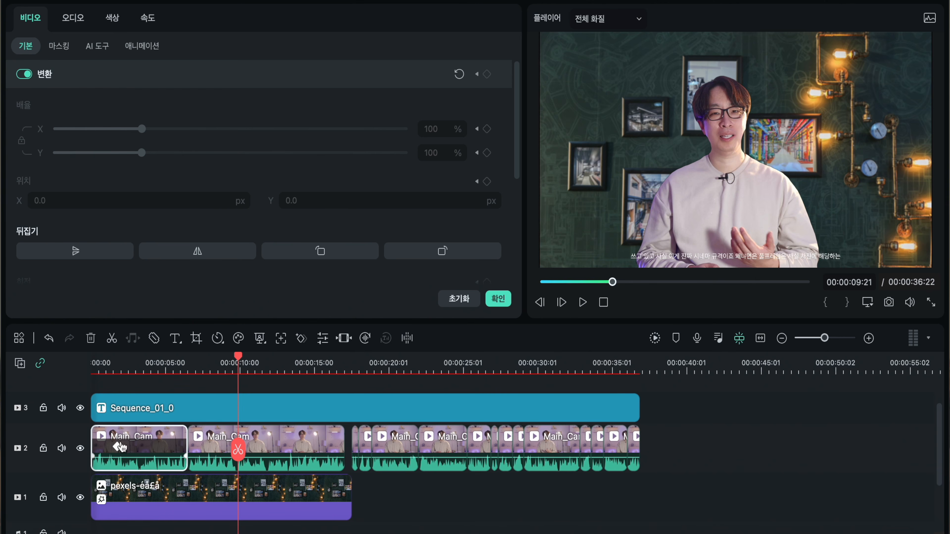
click(285, 449)
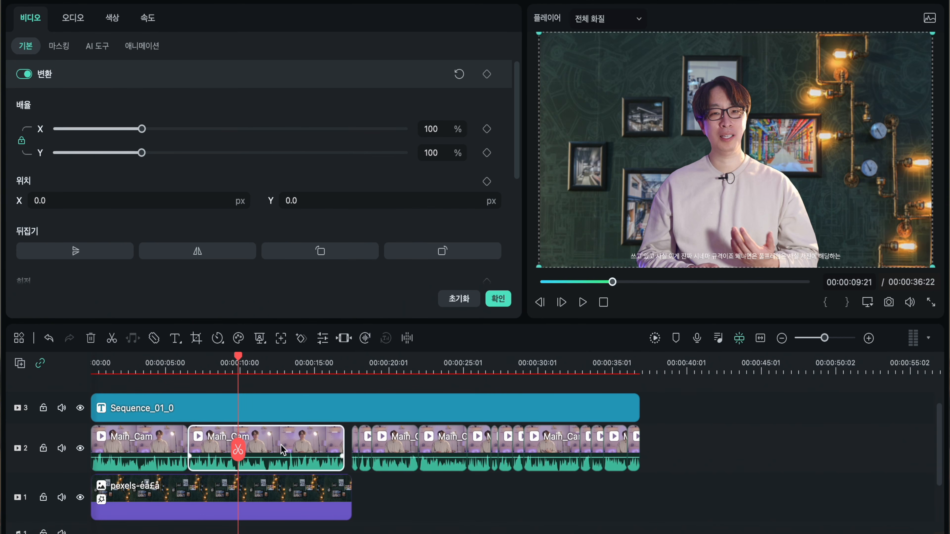
click(302, 338)
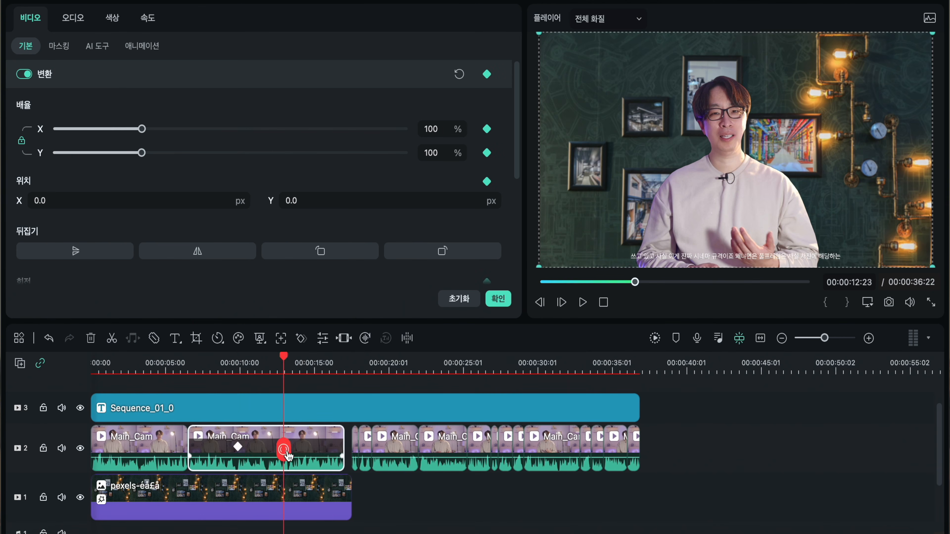
- Set the second Main_Cam clip's scale to 128% at its keyframe at 00:00:10:00
click(237, 448)
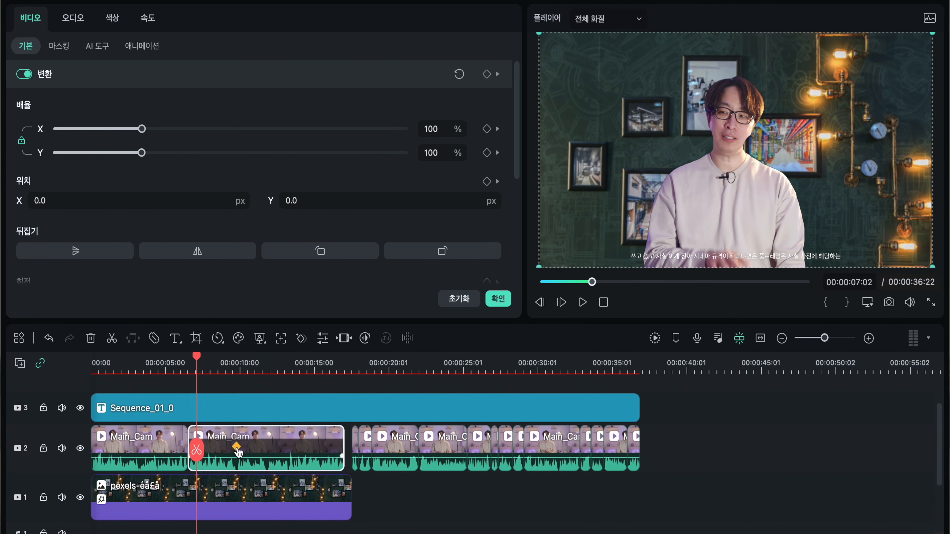
click(236, 447)
drag(237, 450, 189, 451)
click(236, 448)
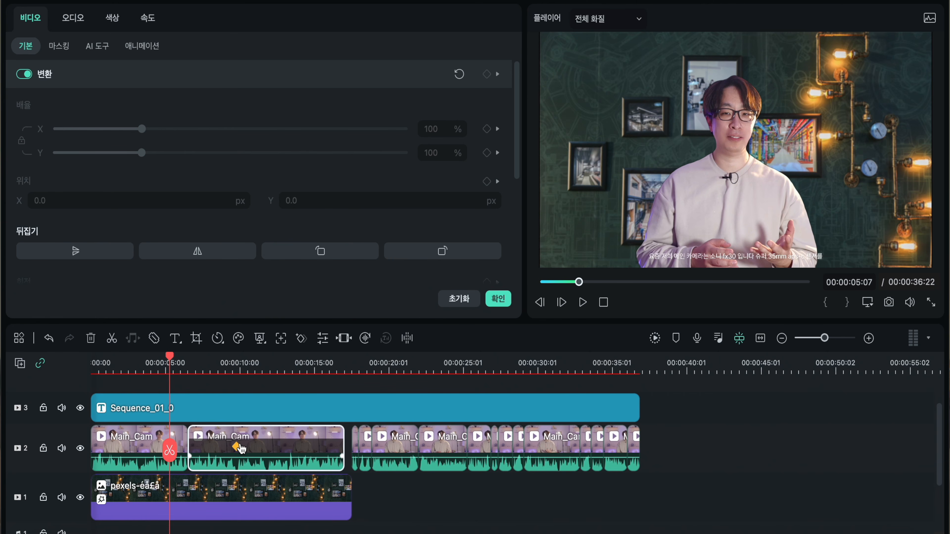
click(236, 447)
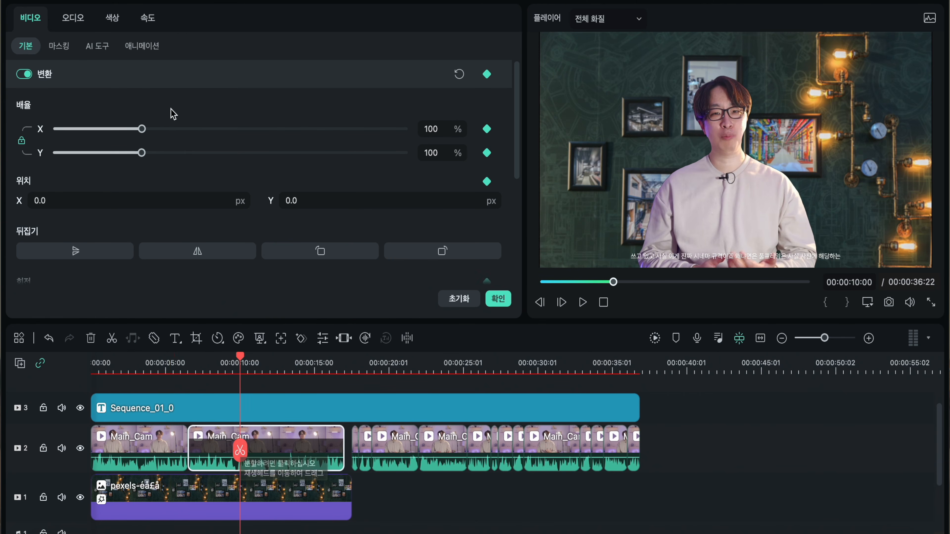
drag(142, 129, 167, 144)
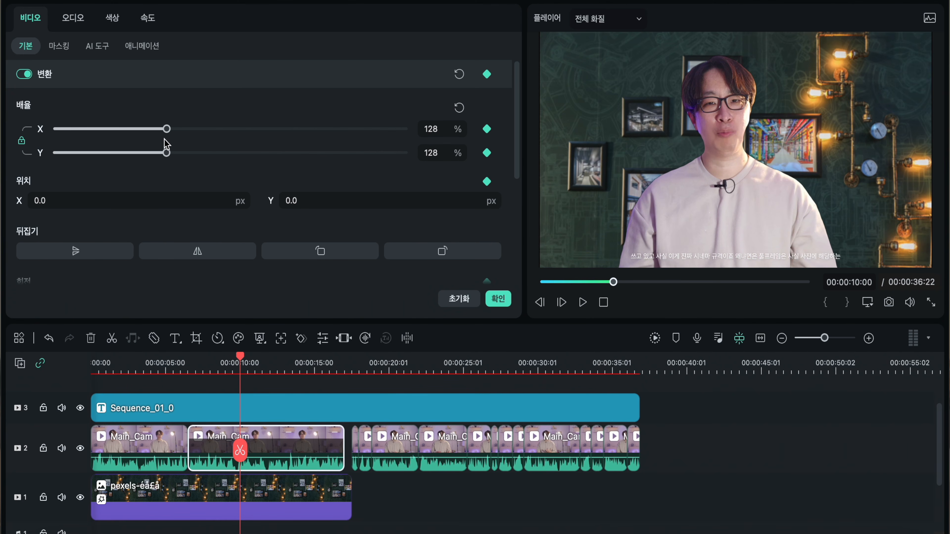
- Set the second Main_Cam clip's scale to 110% at 00:00:13:09 to create another scale keyframe
drag(240, 451, 291, 451)
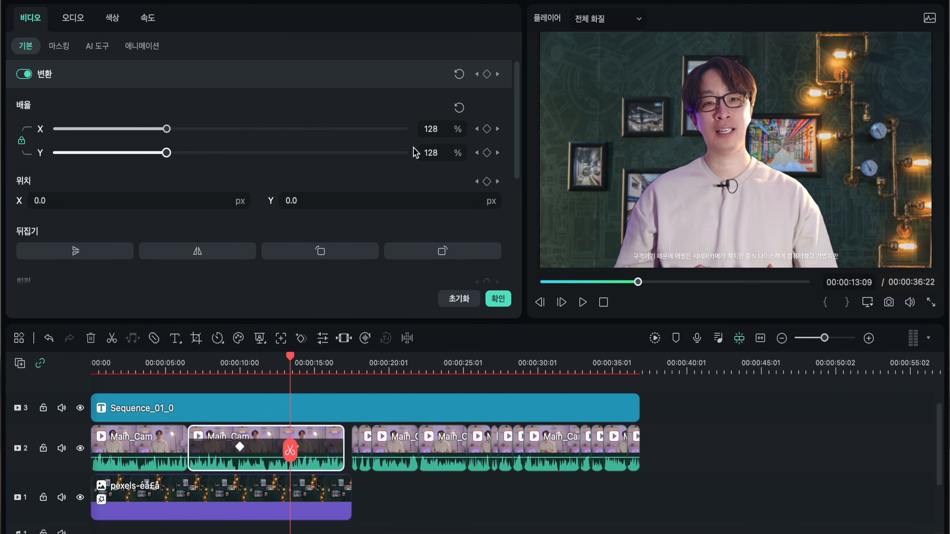
double_click(433, 128)
text(110)
key(Return)
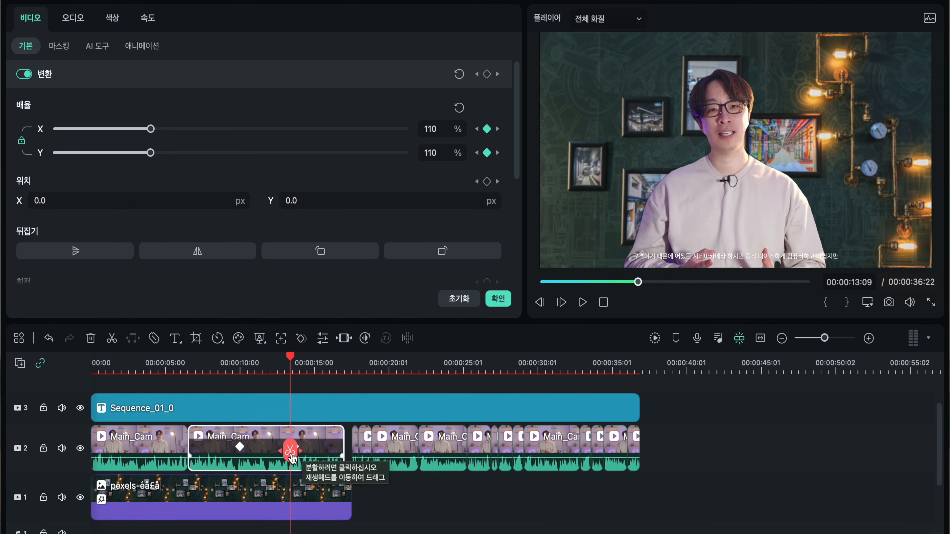
- Scrub and play the second Main_Cam clip to review its scale animation between the keyframes
drag(290, 455, 196, 455)
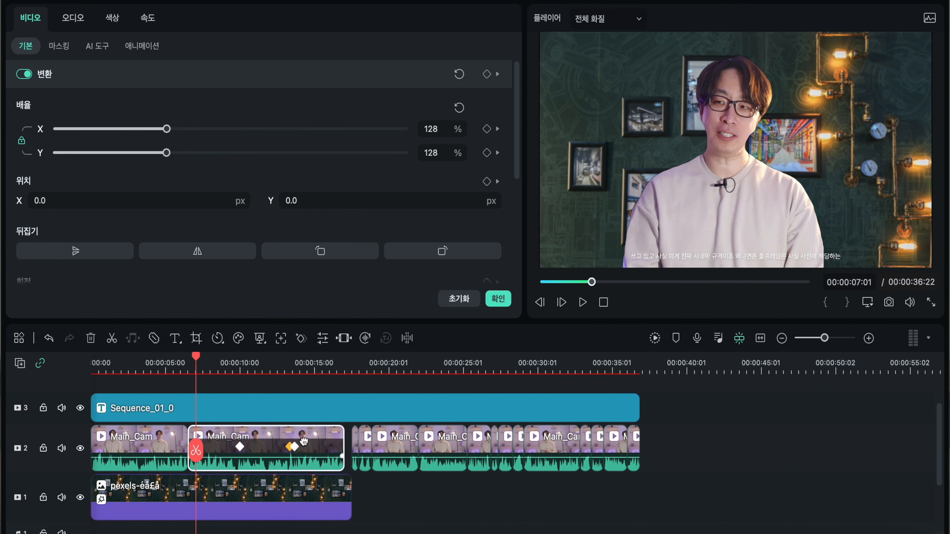
drag(196, 451, 240, 454)
key(space)
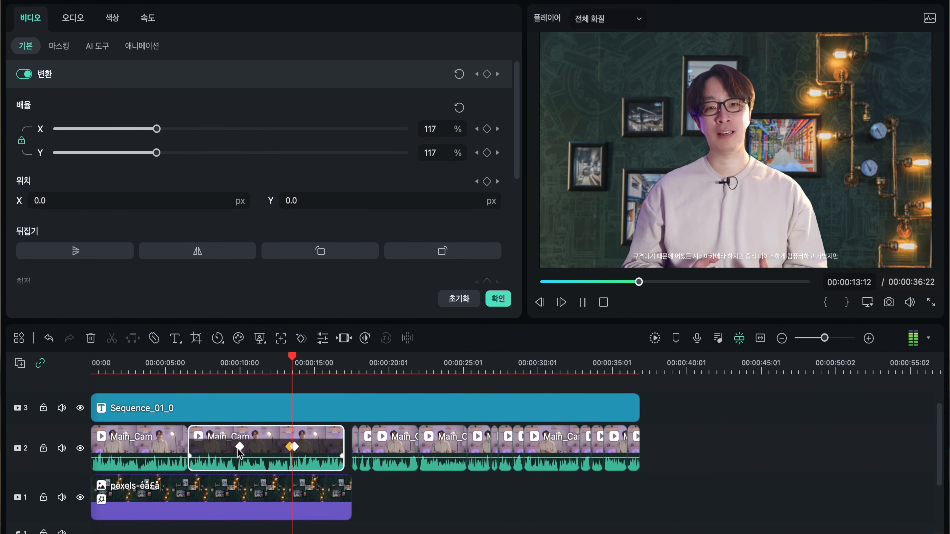
click(242, 451)
drag(242, 451, 199, 452)
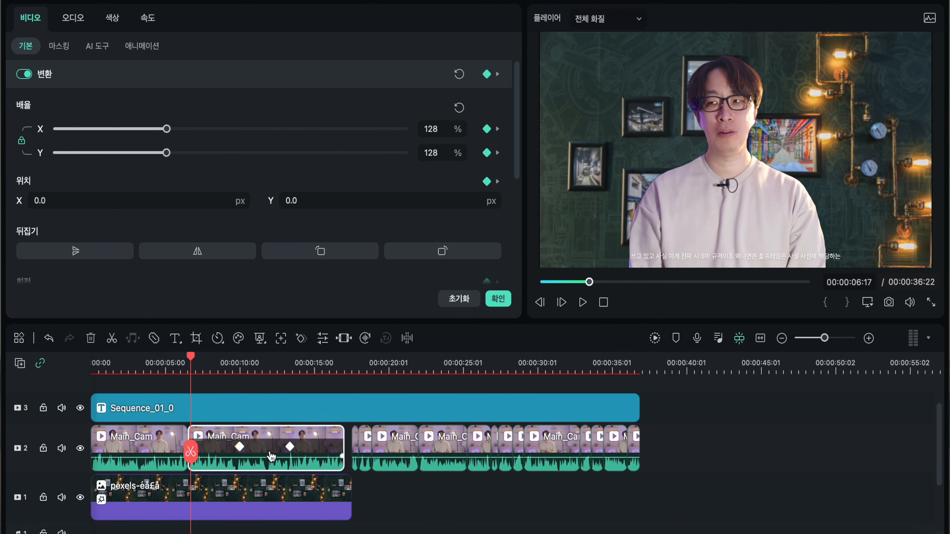
mouse_move(270, 453)
mouse_down()
mouse_move(193, 453)
mouse_move(328, 454)
mouse_move(255, 451)
mouse_up()
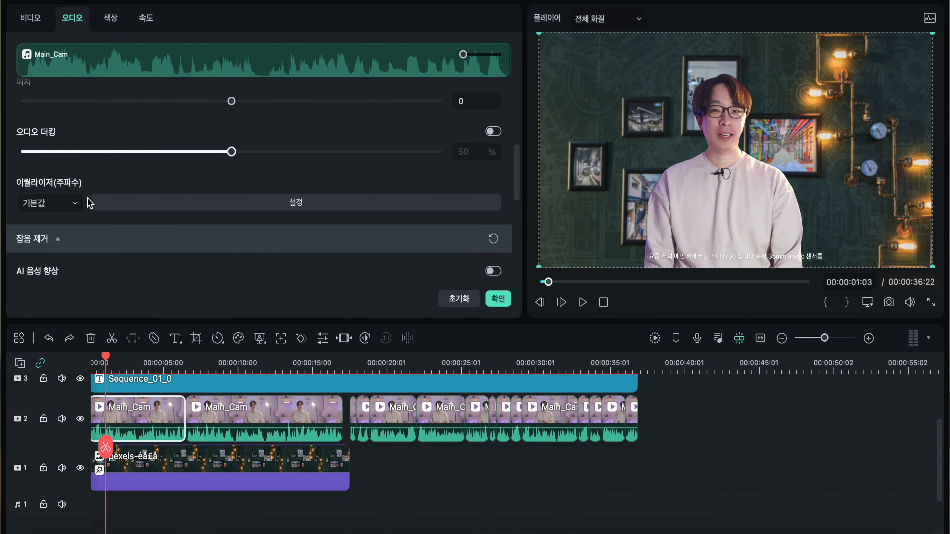
- Examine the first Main_Cam clip's audio settings, from volume, balance, fades, pitch and ducking to the equalizer and noise removal options
scroll(89, 226, up, 10)
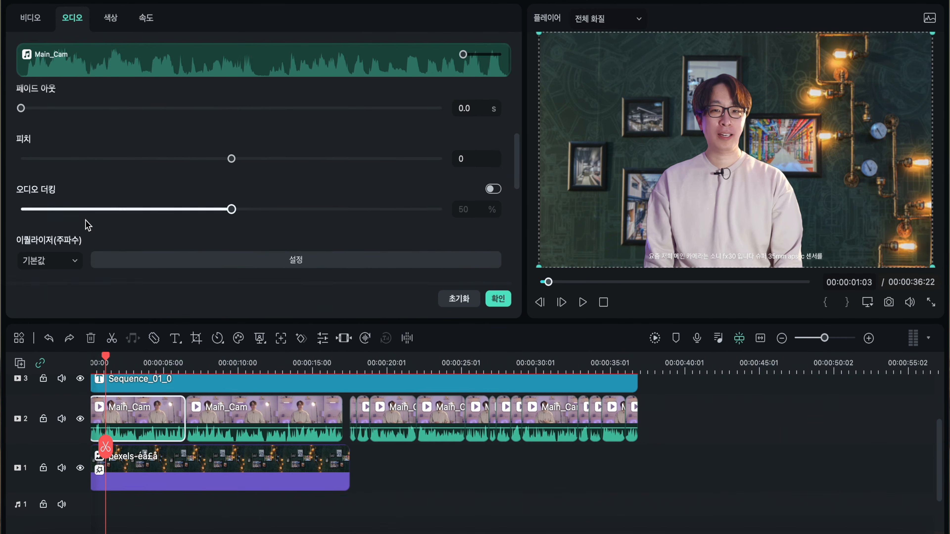
scroll(89, 226, down, 1)
click(31, 18)
click(69, 20)
scroll(76, 139, down, 5)
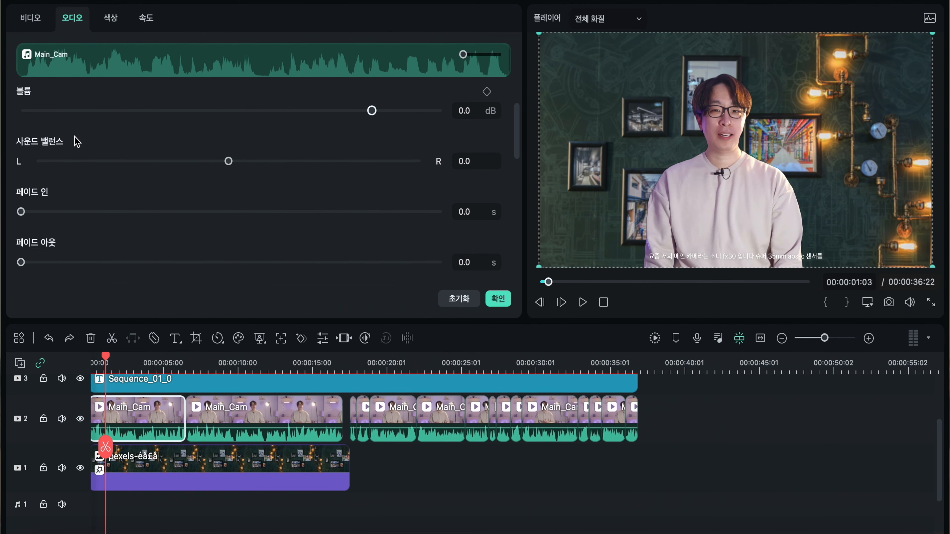
scroll(76, 144, down, 8)
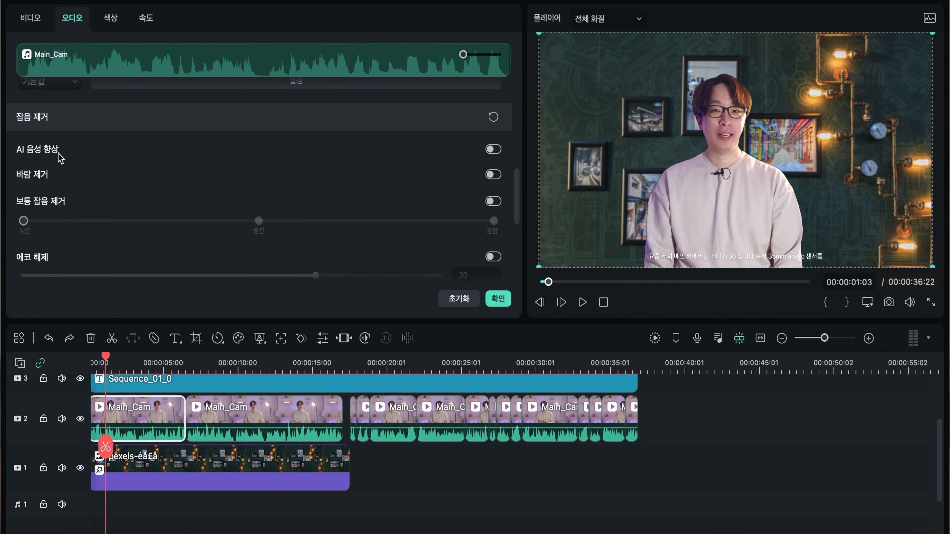
scroll(69, 187, down, 3)
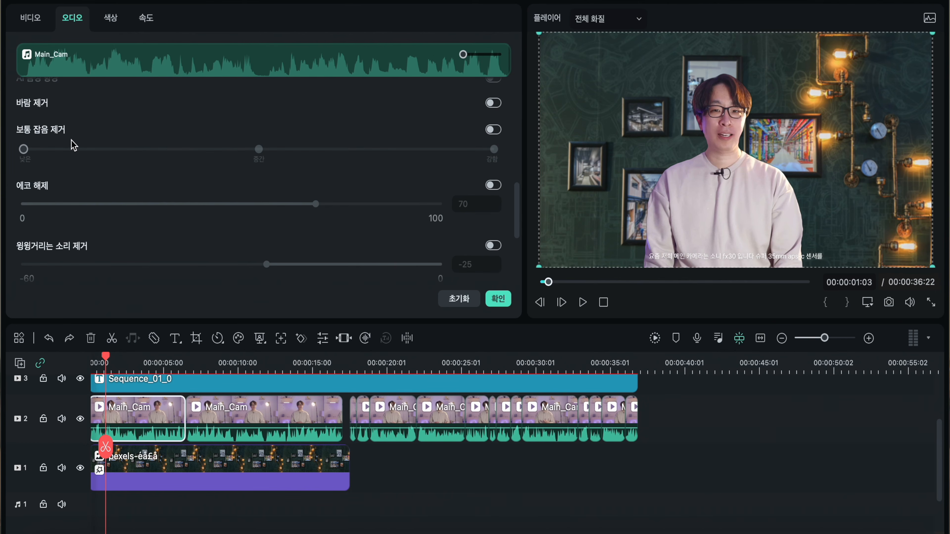
scroll(89, 159, up, 2)
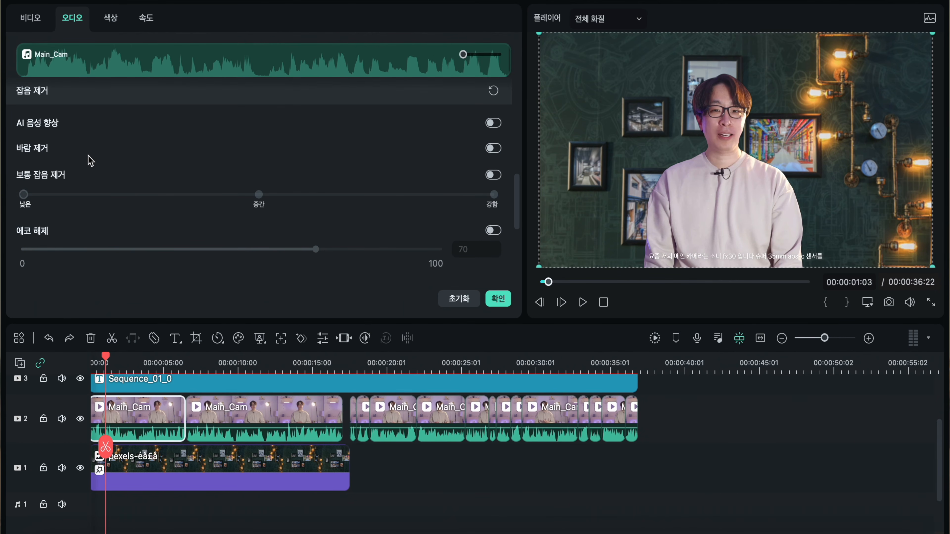
scroll(90, 160, up, 1)
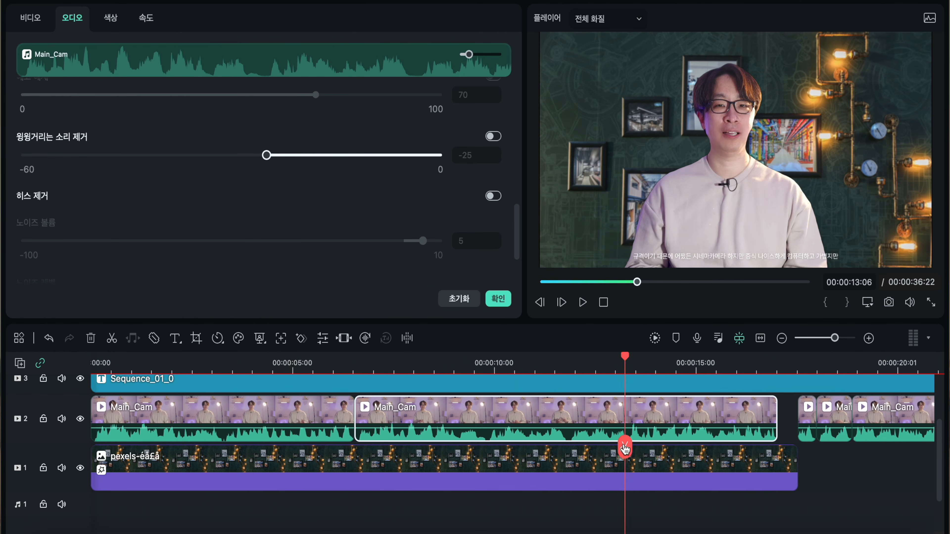
- Return the playhead to 00:00:00:00 and review the second Main_Cam clip's noise removal, fade and pitch settings
drag(625, 445, 66, 421)
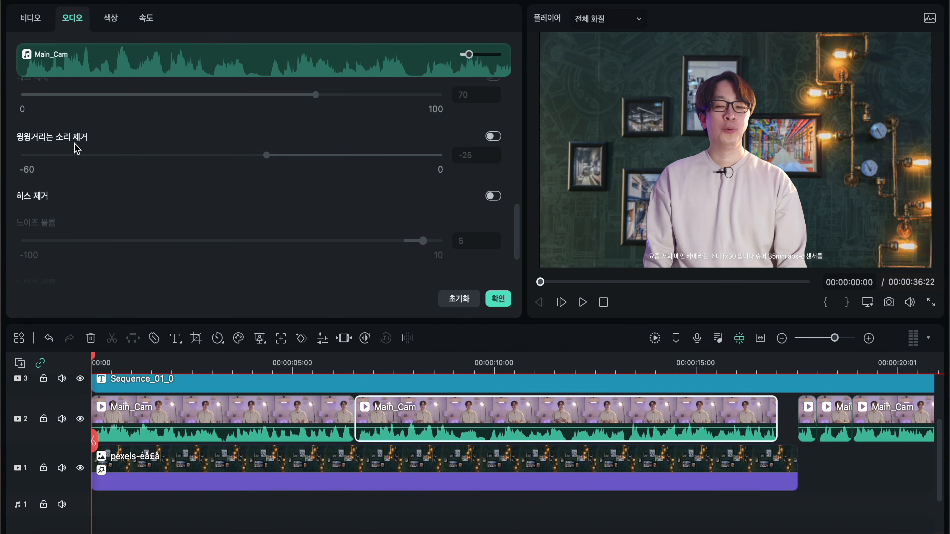
scroll(78, 149, down, 3)
scroll(92, 174, up, 10)
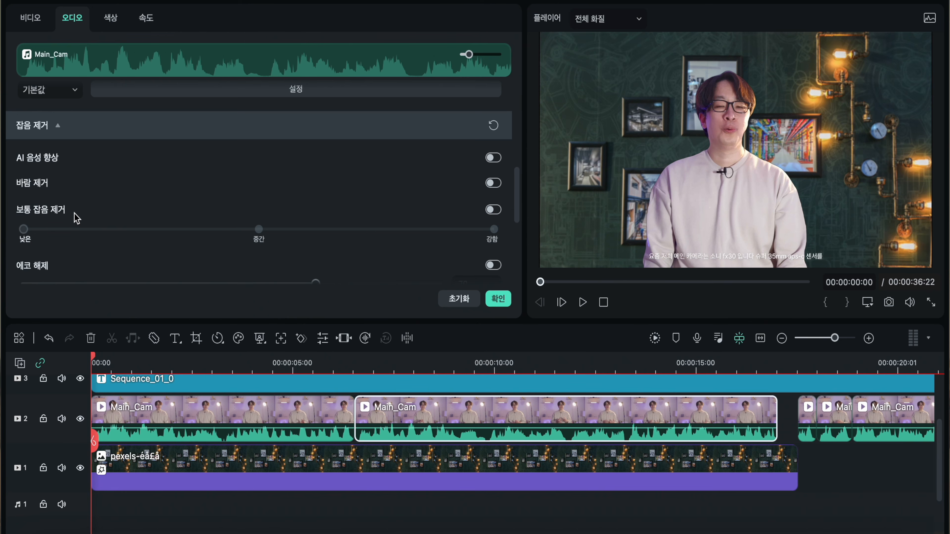
scroll(76, 217, down, 5)
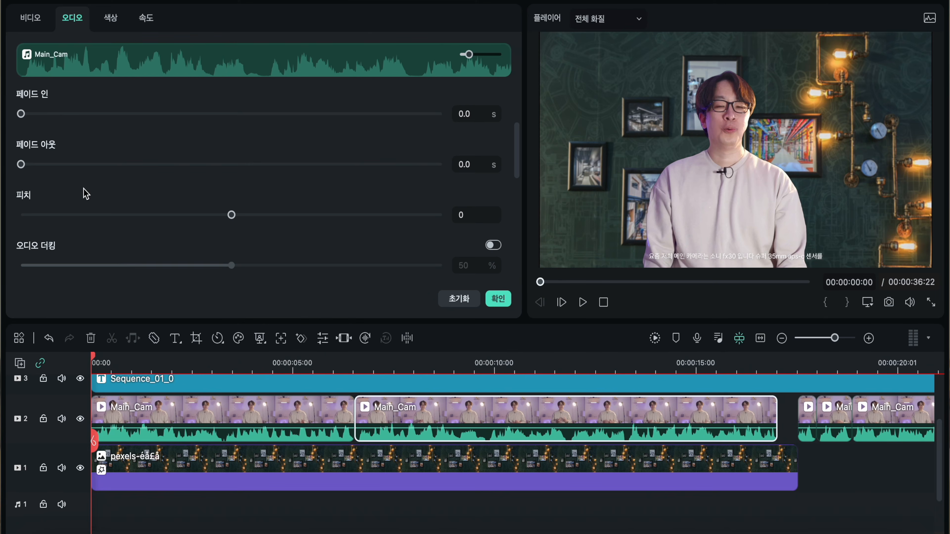
scroll(83, 187, down, 10)
- Turn on AI voice enhancement (AI 음성 향상) and wind removal (바람 제거) for the second Main_Cam clip
scroll(83, 188, up, 5)
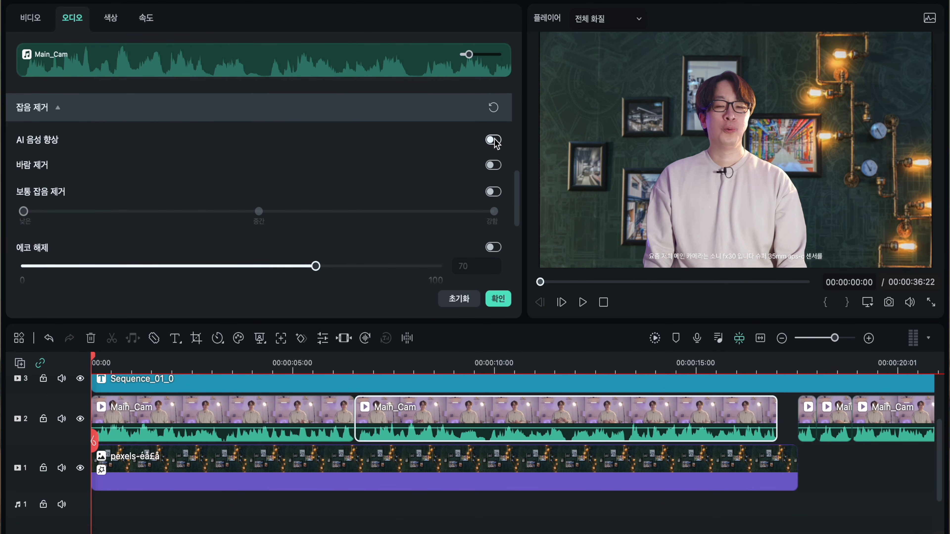
scroll(394, 164, down, 2)
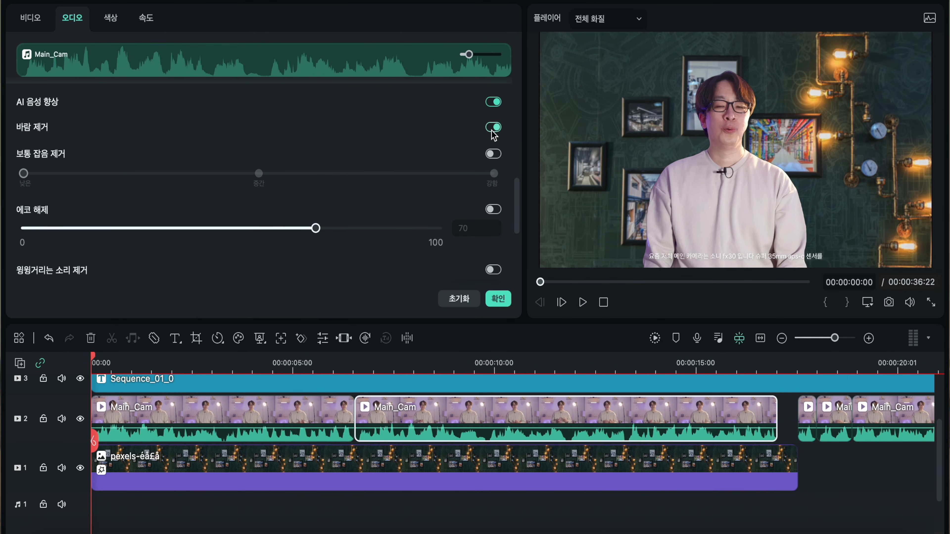
scroll(290, 149, up, 8)
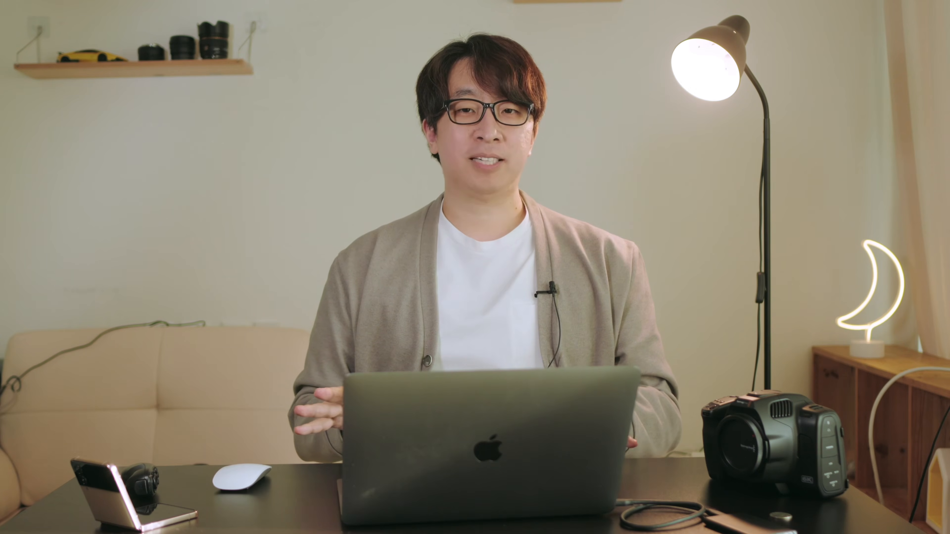